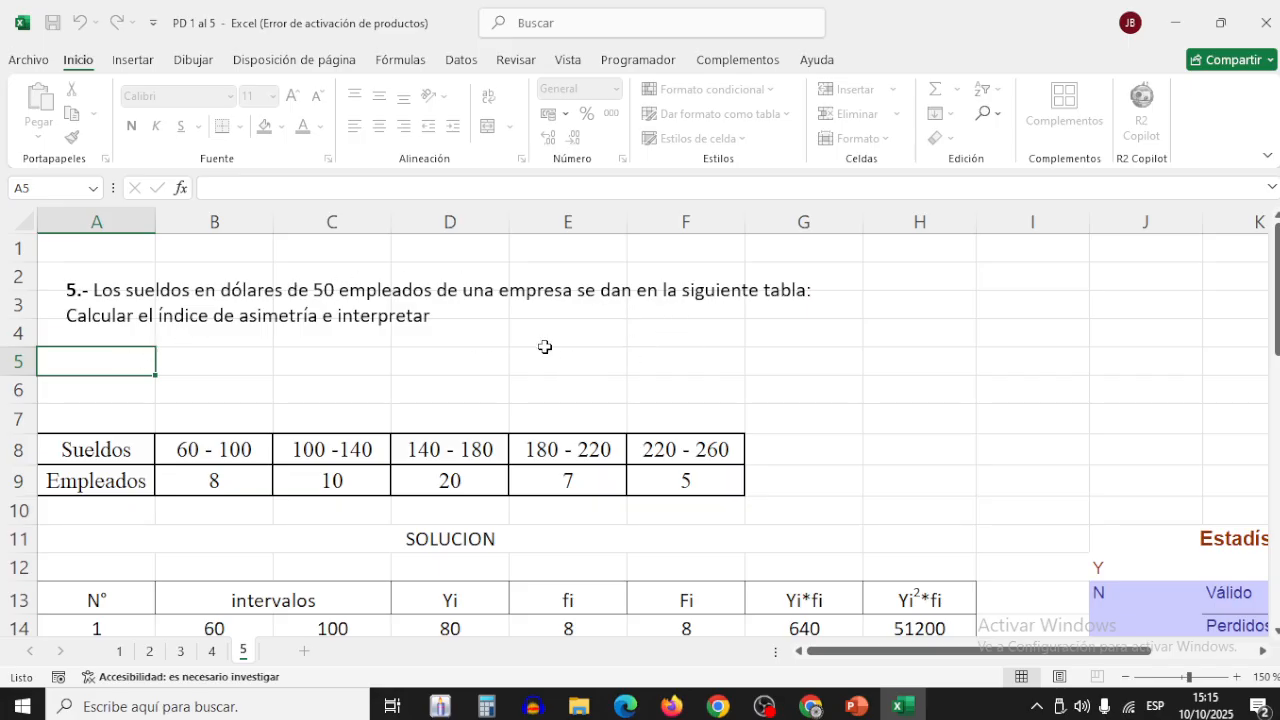
Examine the statement of exercise 5 and the salary intervals in its Sueldos and Empleados table
scroll(552, 363, "down", 1)
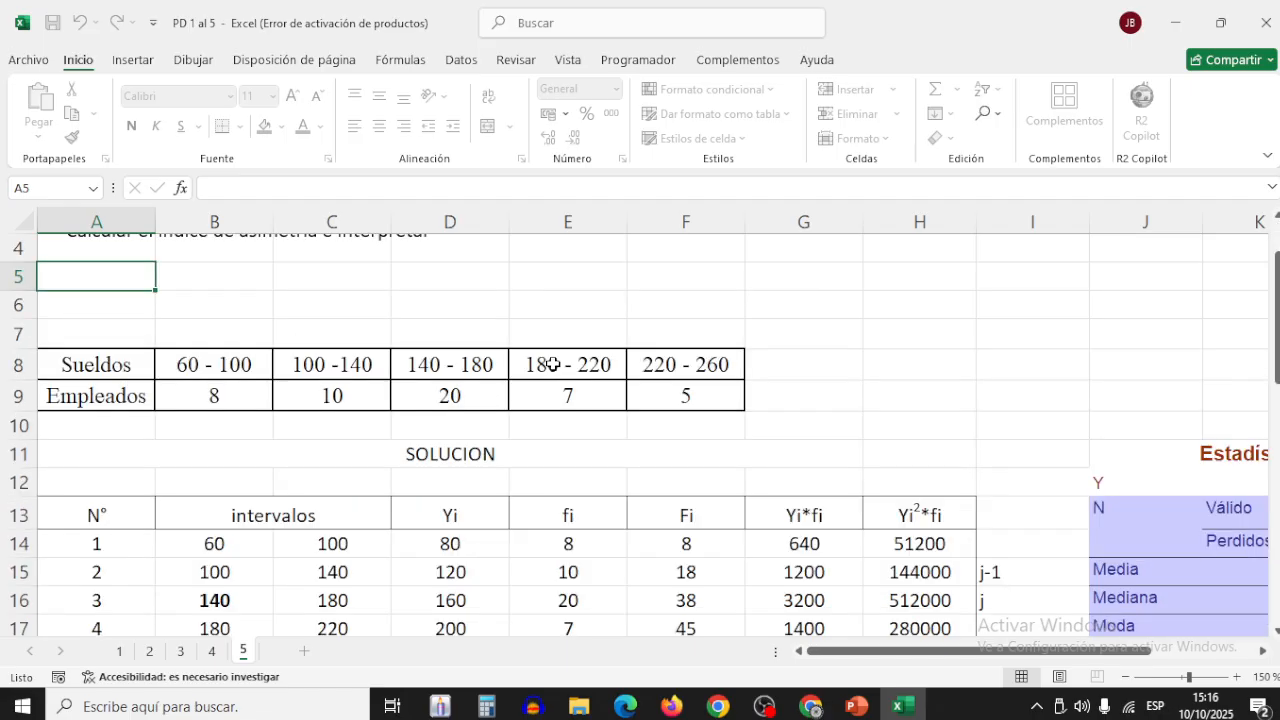
scroll(552, 363, "up", 1)
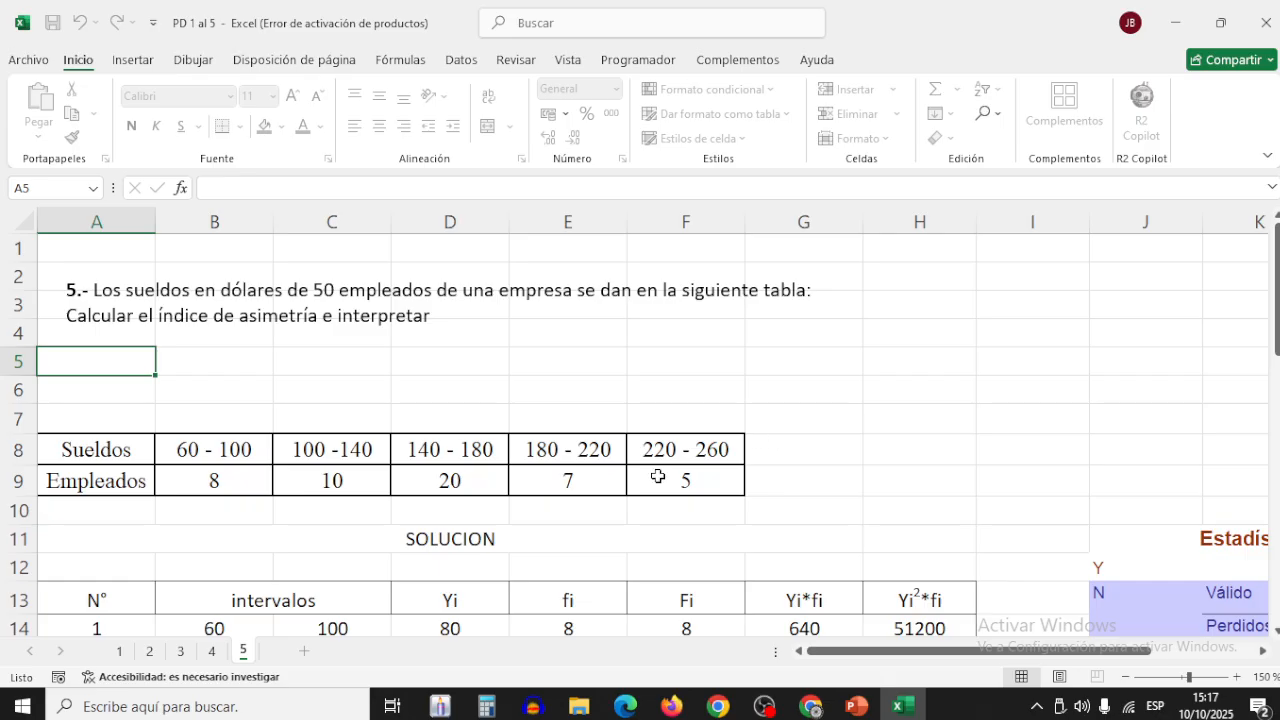
left_click(220, 488)
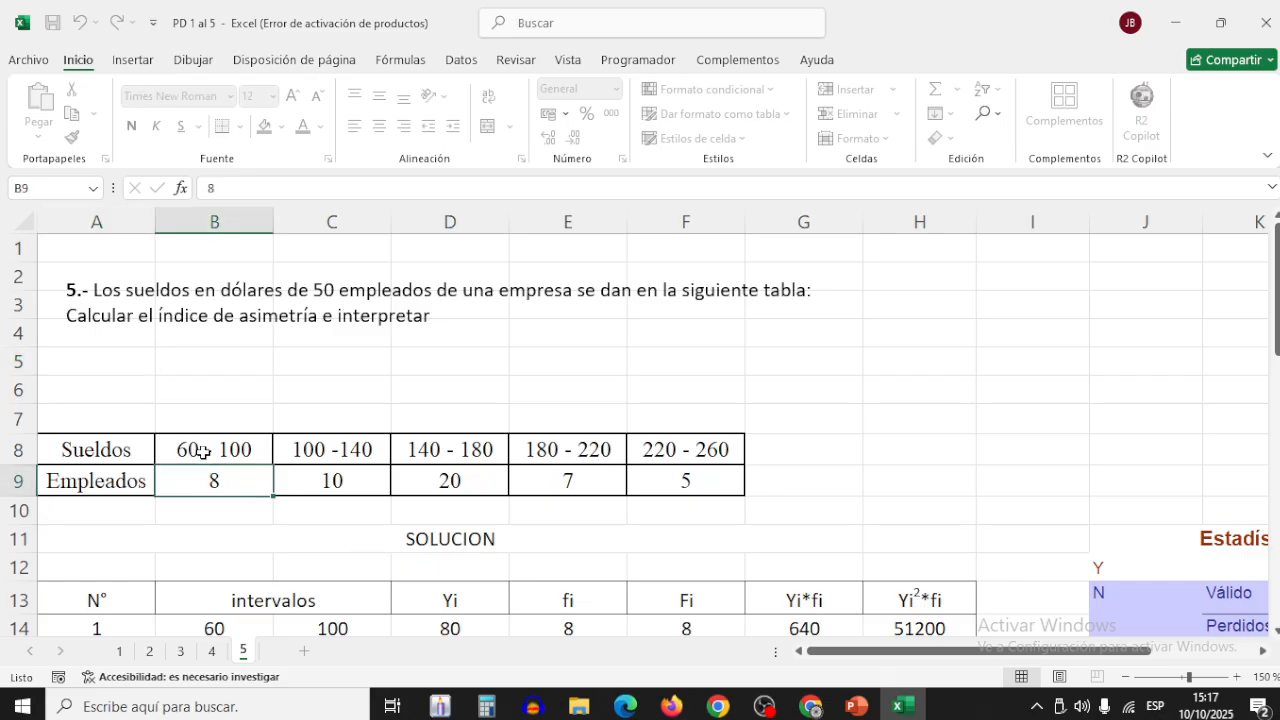
left_click(305, 452)
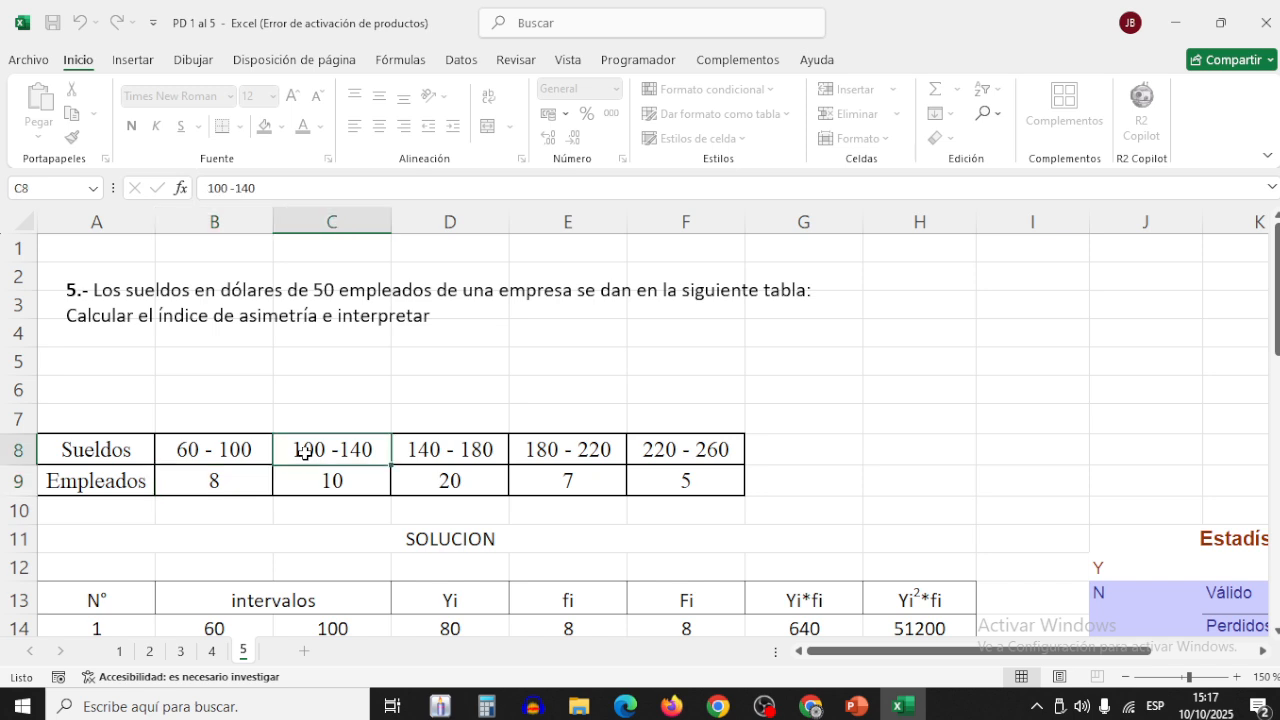
left_click(180, 449)
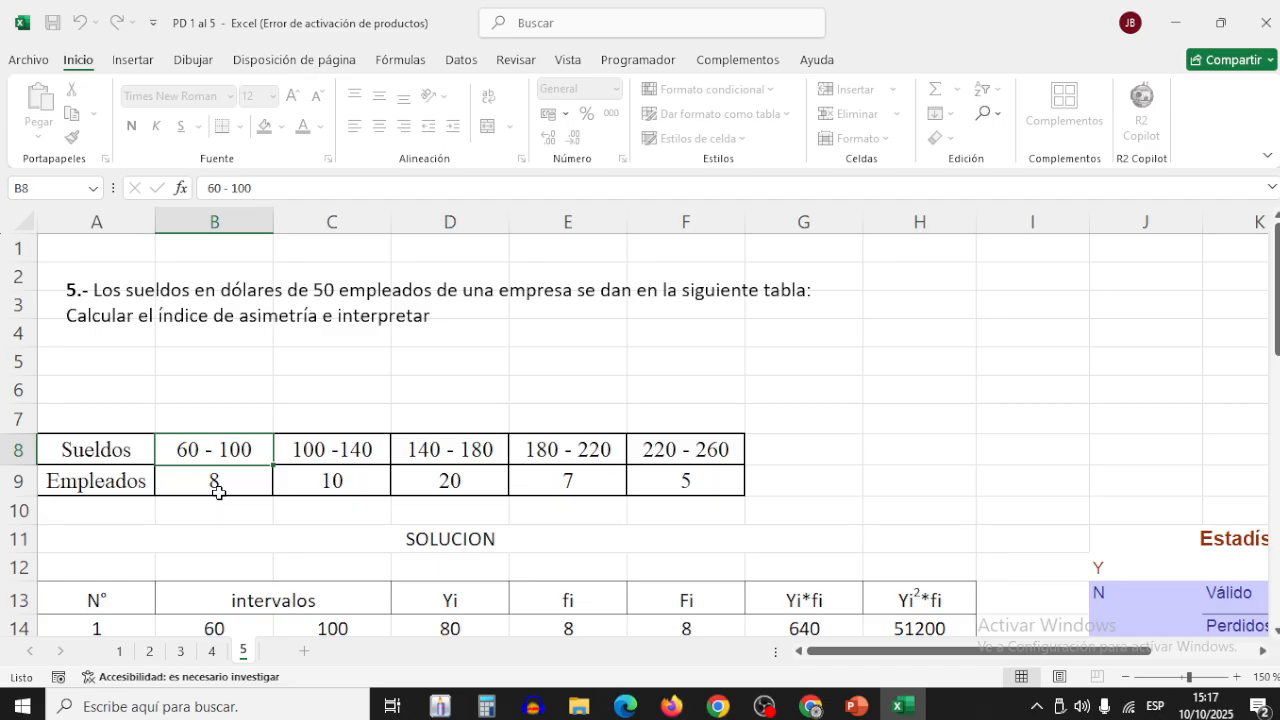
Switch to the Google Meet call in Chrome to hide the screen-sharing notice, and return to the Excel workbook
left_click(811, 707)
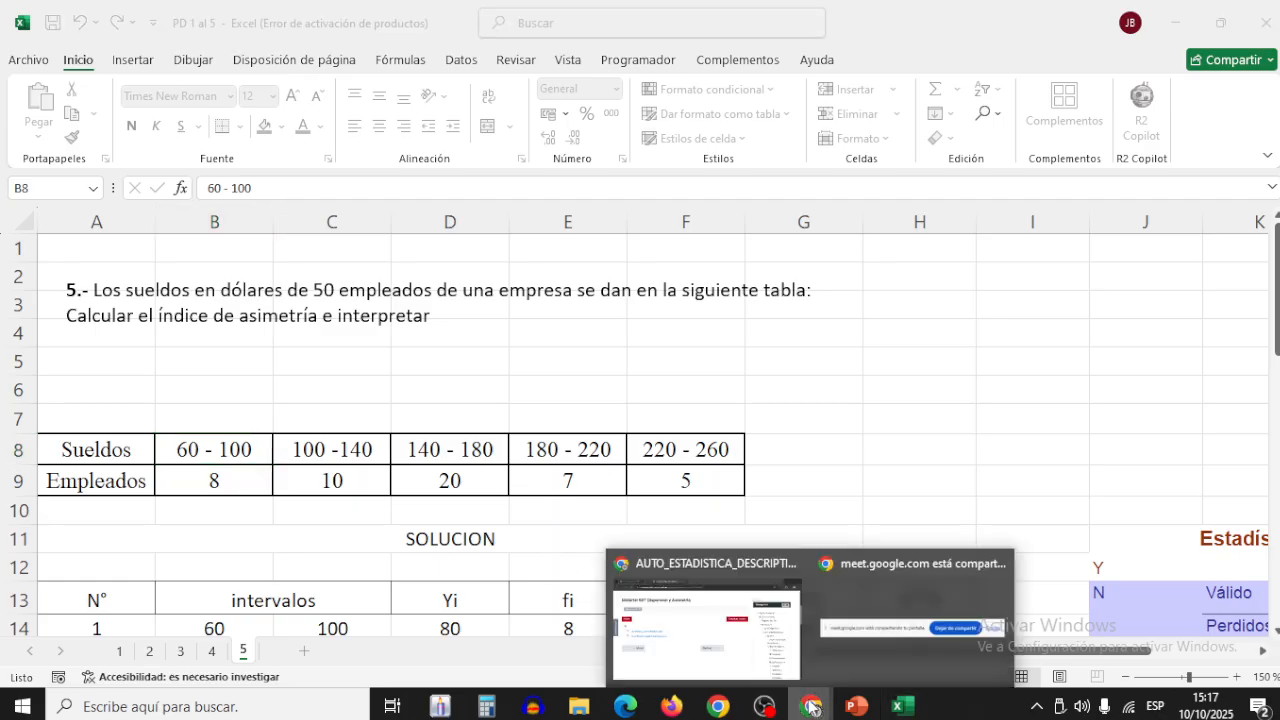
left_click(878, 630)
mouse_move(790, 710)
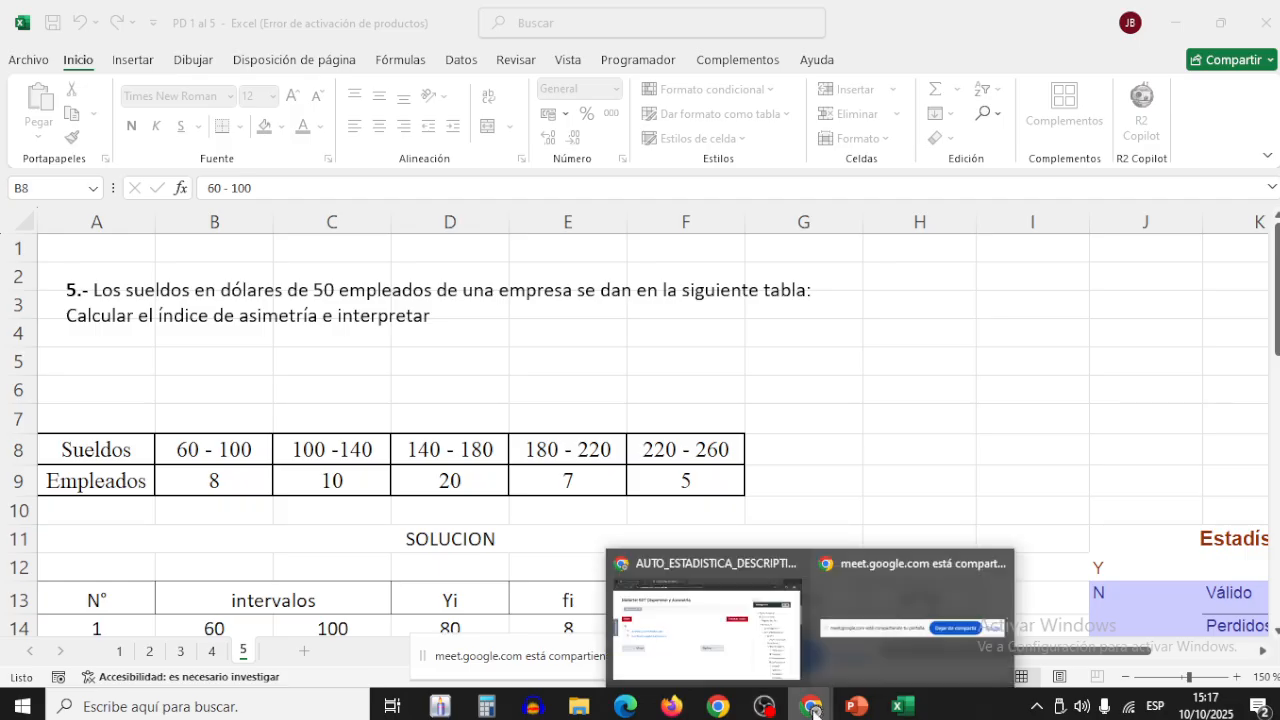
left_click(717, 662)
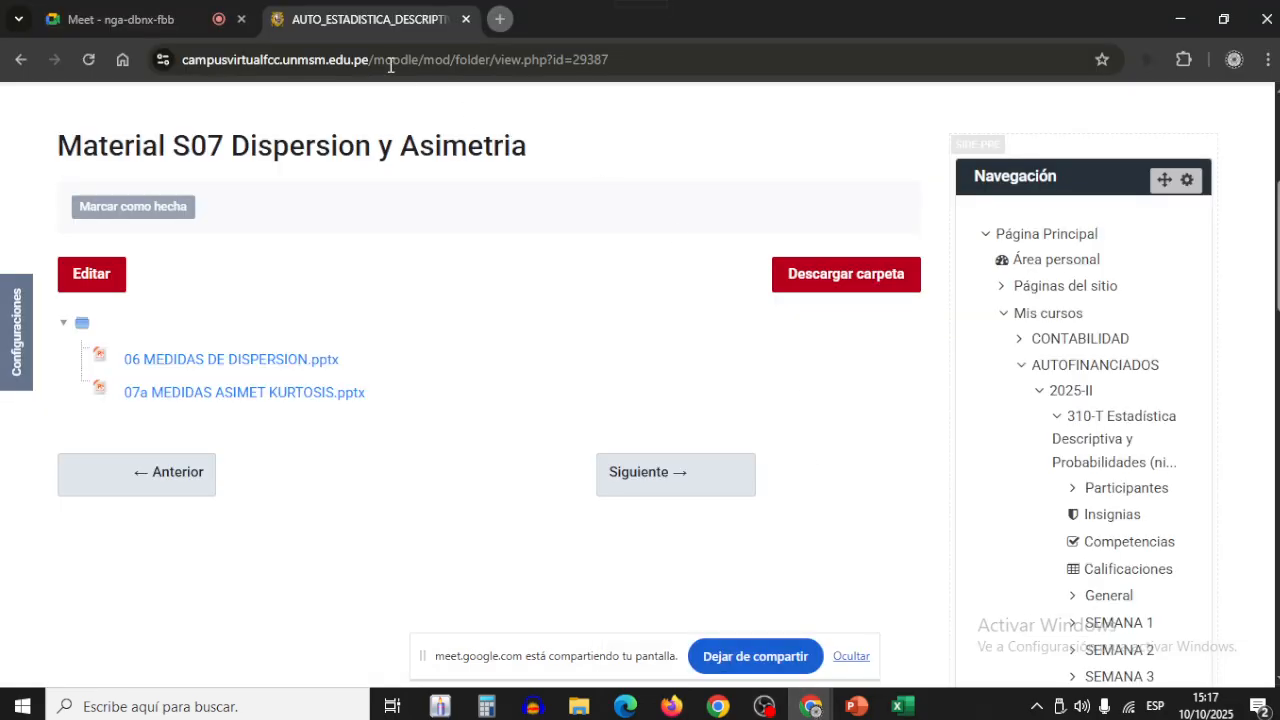
left_click(184, 20)
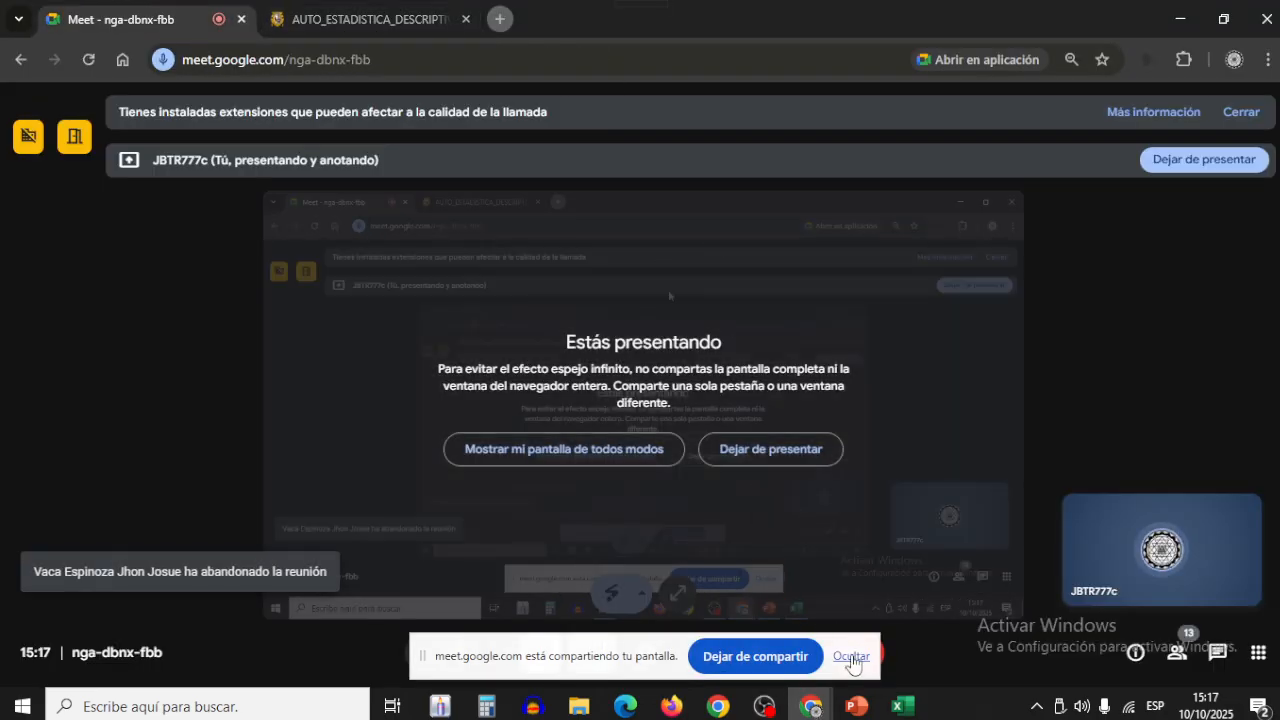
left_click(849, 660)
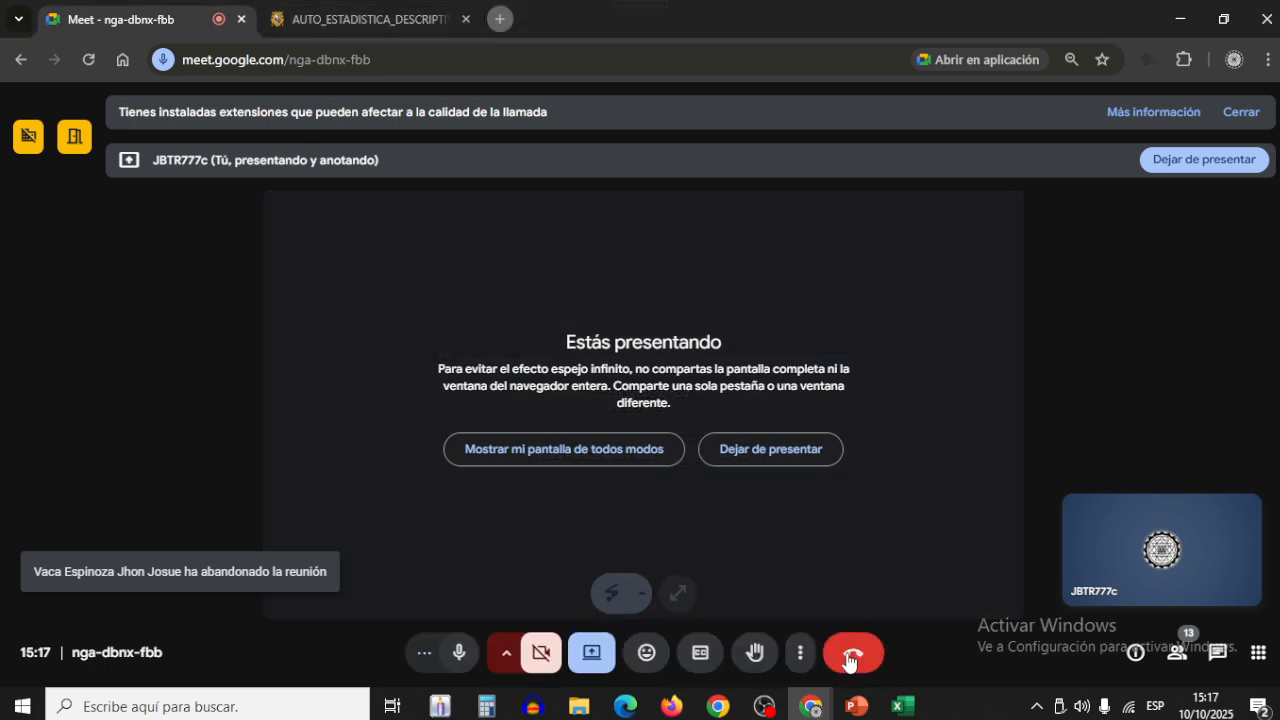
left_click(893, 710)
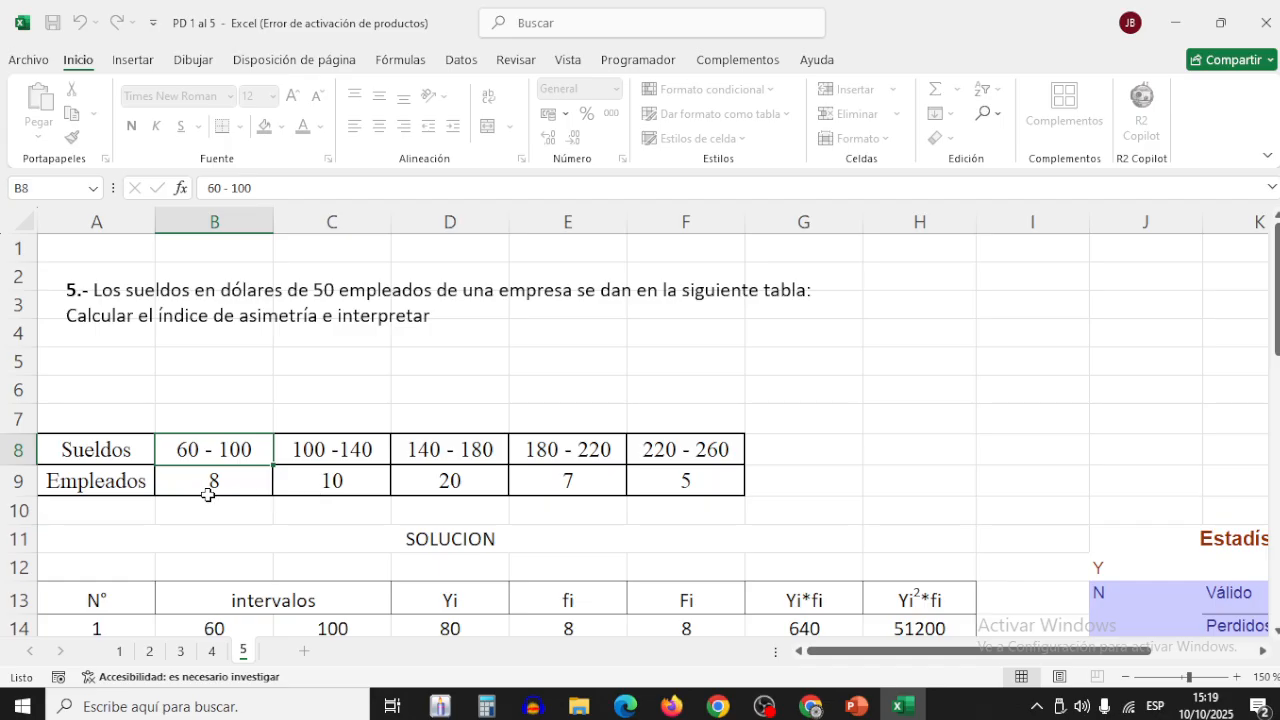
Inspect the employee counts for the individual salary intervals in row 9
left_click_drag(205, 487, 319, 485)
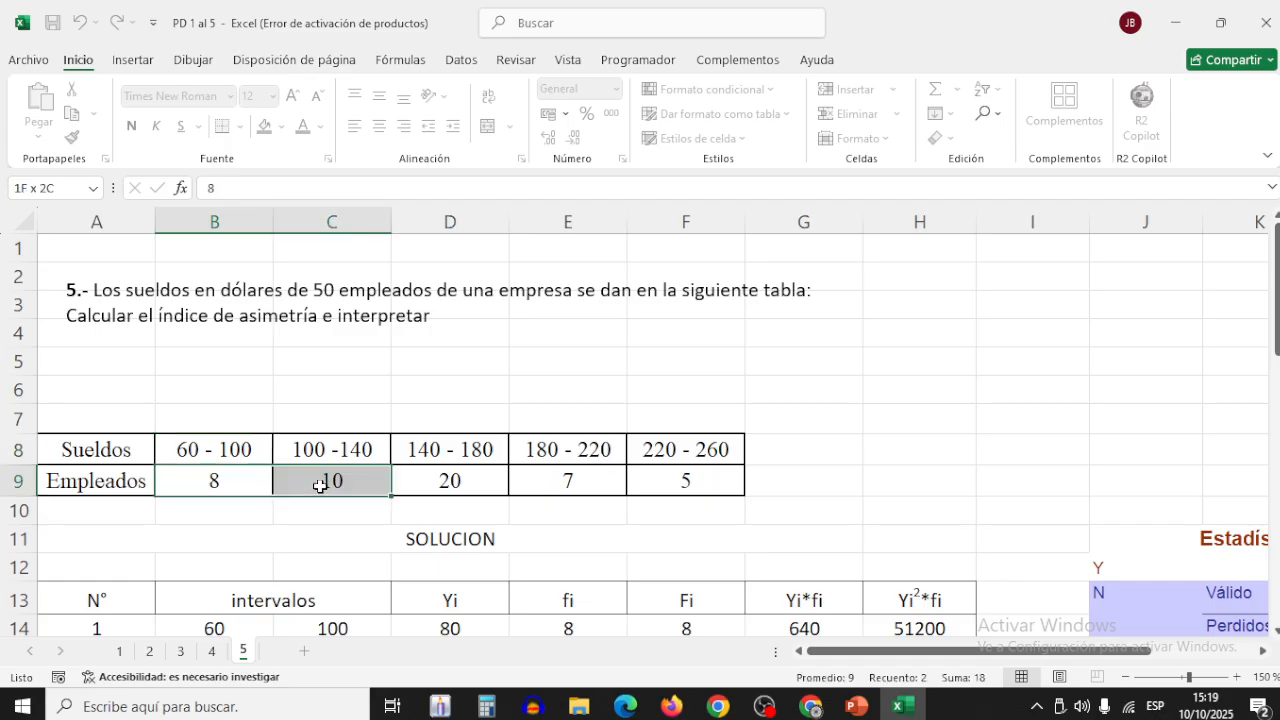
left_click(320, 484)
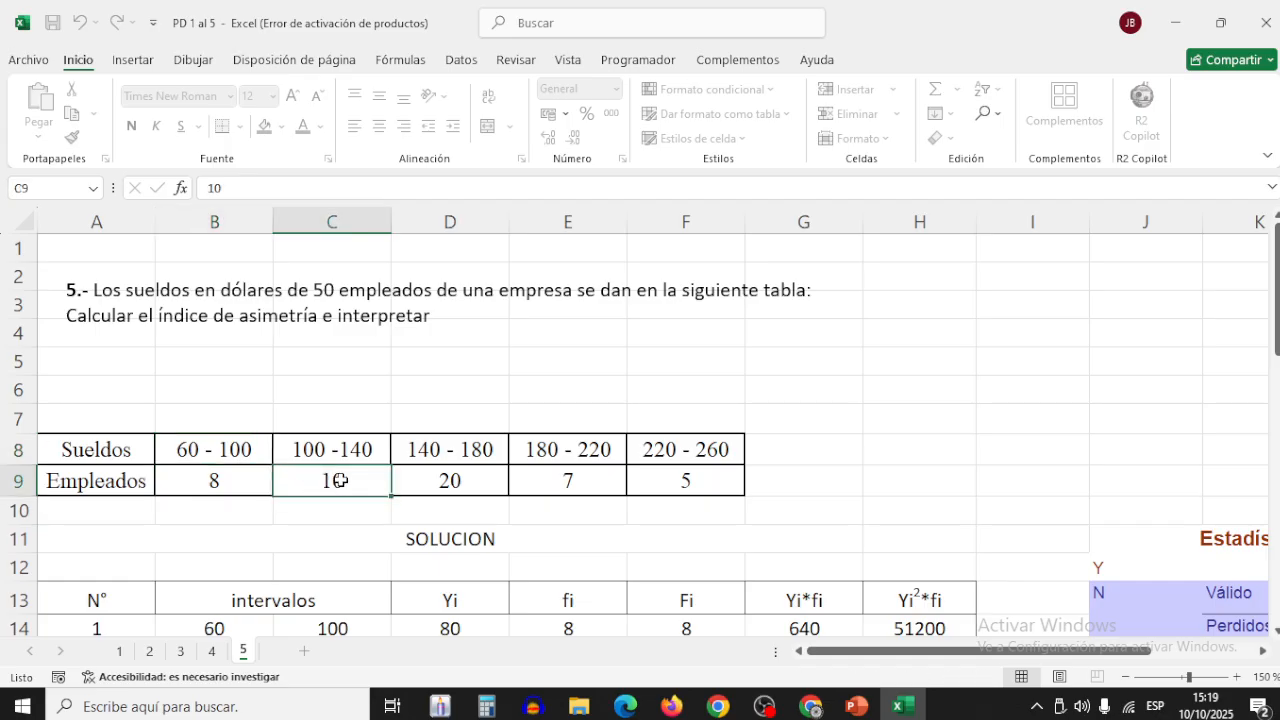
left_click(566, 480)
mouse_move(566, 480)
left_mouse_down()
mouse_move(665, 482)
mouse_move(586, 486)
left_mouse_up()
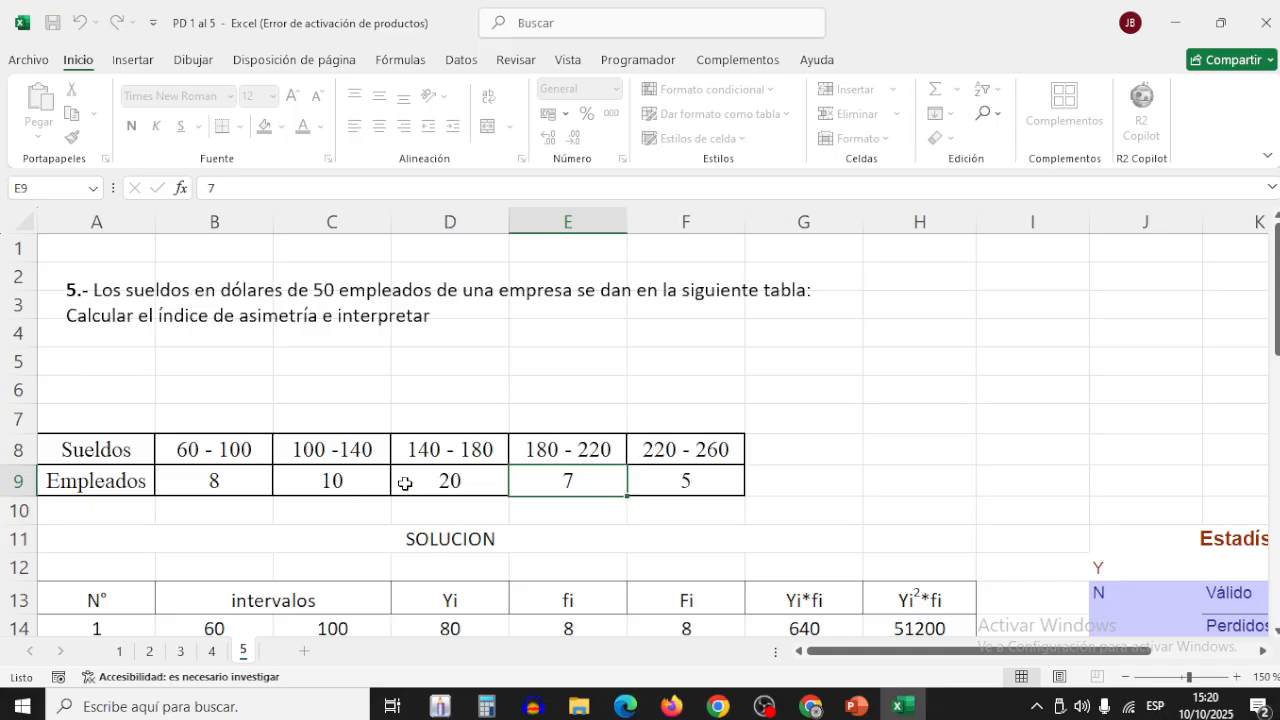
left_click(461, 483)
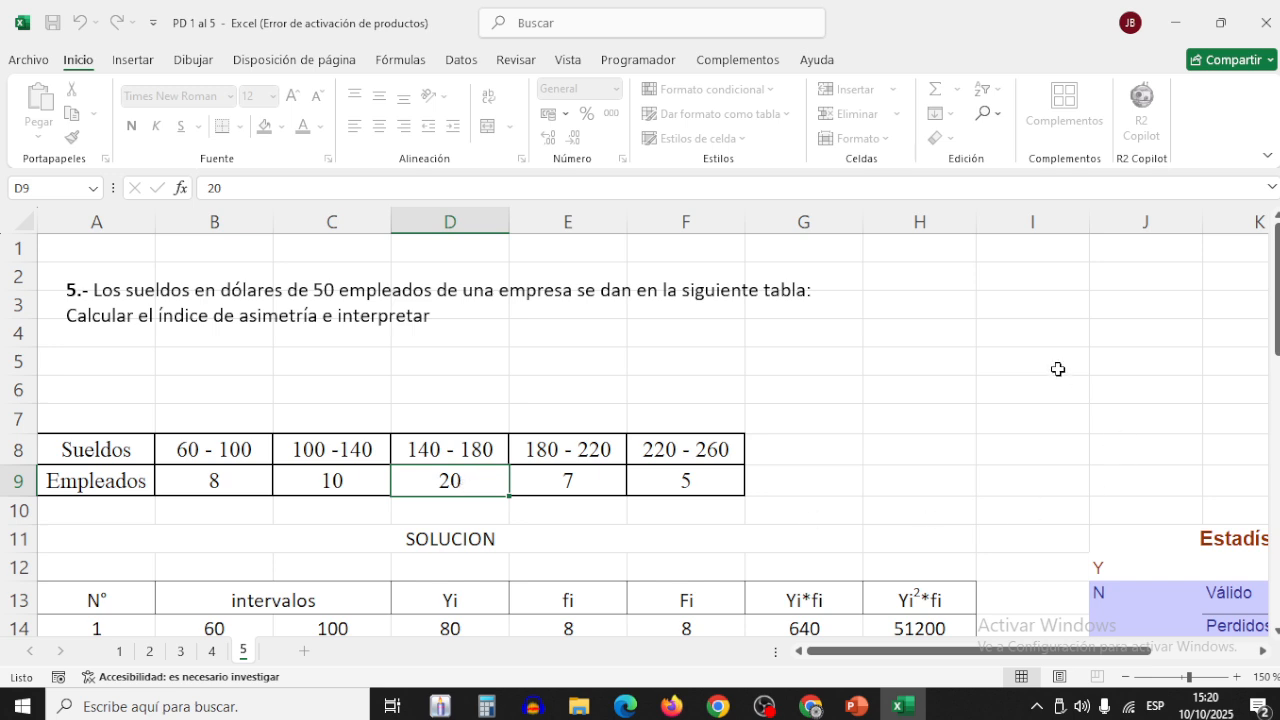
Review the solution table's fi, Fi and Yi*fi columns in rows 14 to 18 against the original salary table
scroll(1051, 368, "down", 3)
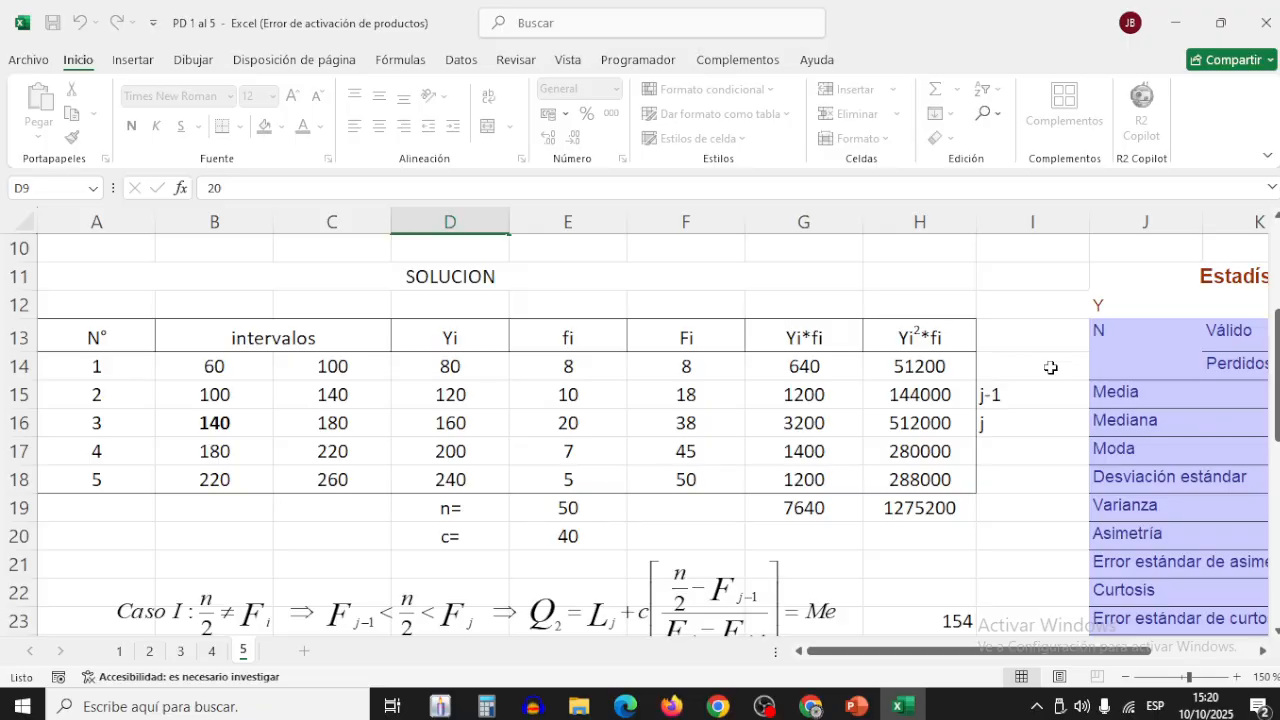
scroll(1051, 368, "up", 1)
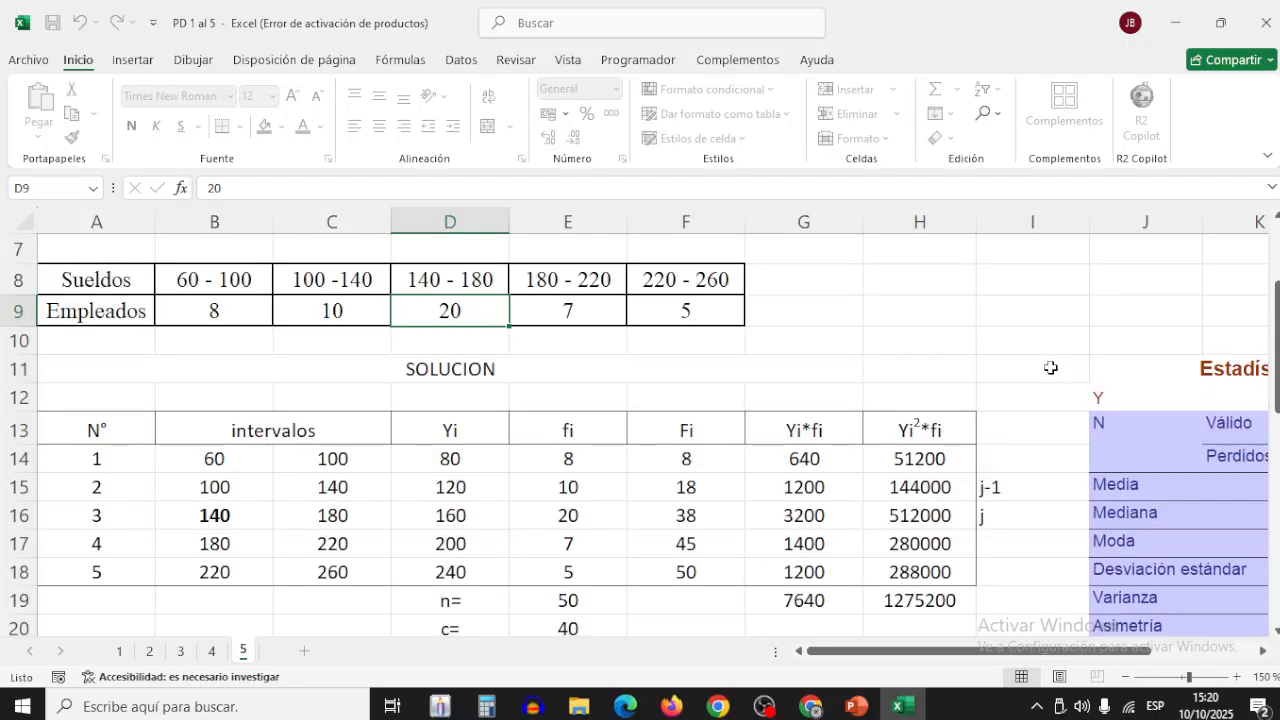
scroll(1051, 368, "down", 1)
scroll(1051, 368, "up", 1)
left_click_drag(172, 318, 647, 317)
left_click_drag(565, 458, 569, 567)
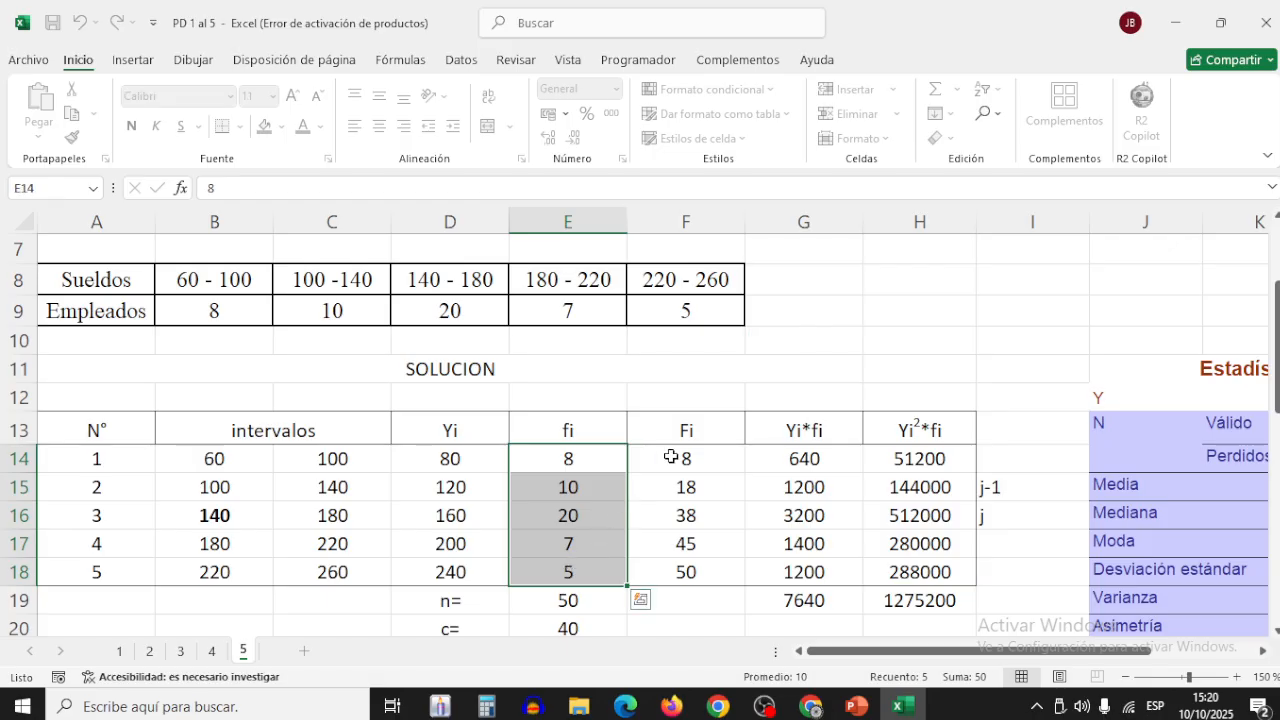
left_click_drag(671, 456, 674, 582)
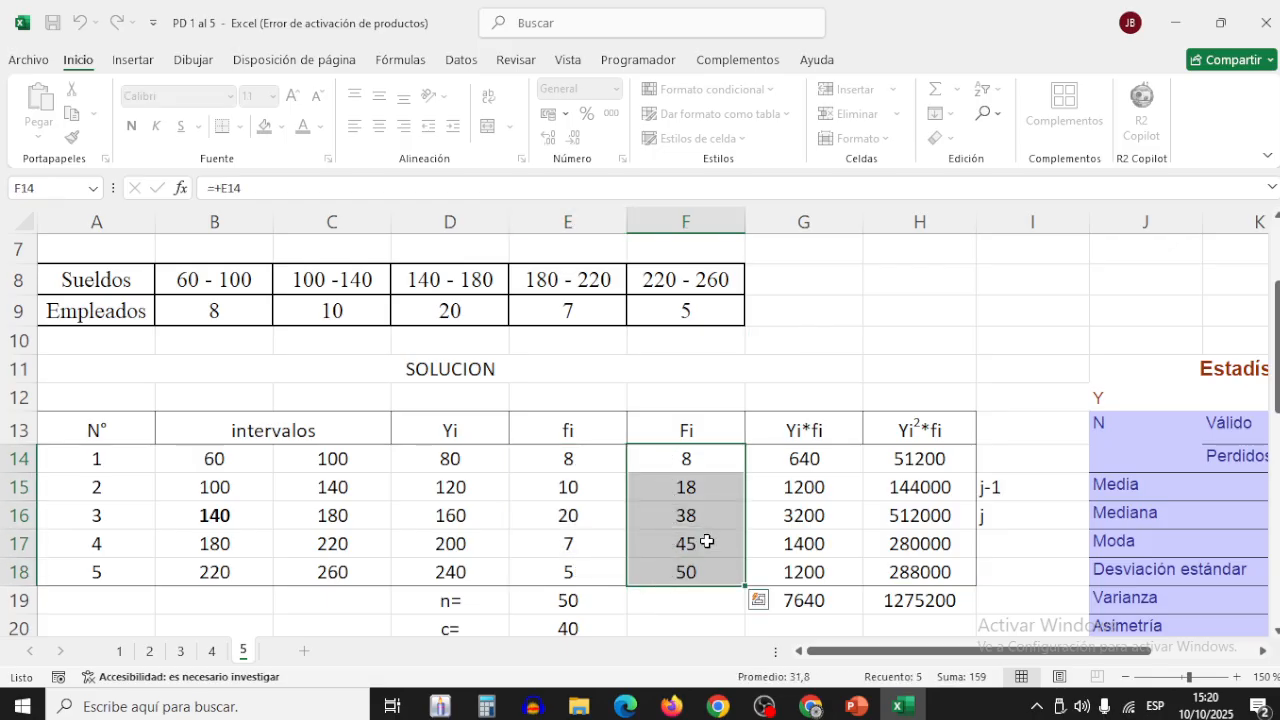
left_click(829, 458)
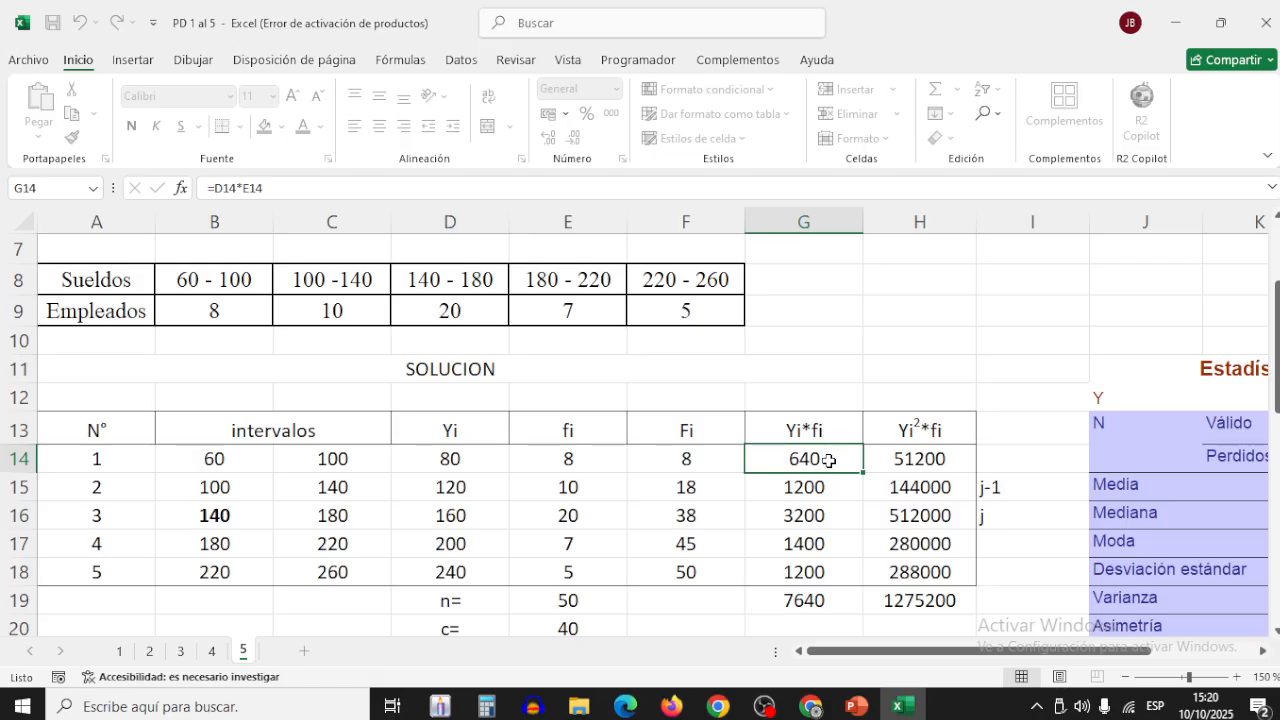
left_click_drag(829, 460, 828, 580)
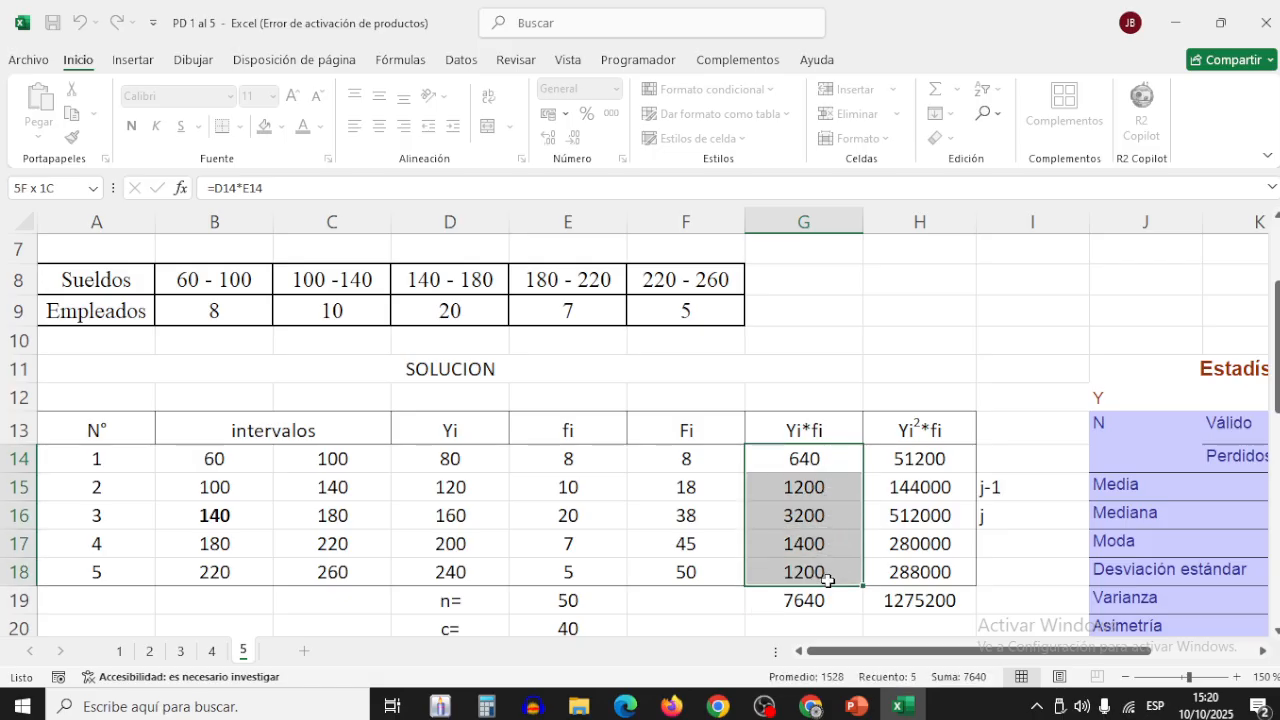
left_click_drag(828, 580, 828, 580)
Examine how the Yi midpoints come from the intervals, and how the Yi*fi products and their sum in G19 are calculated
left_click_drag(245, 464, 340, 463)
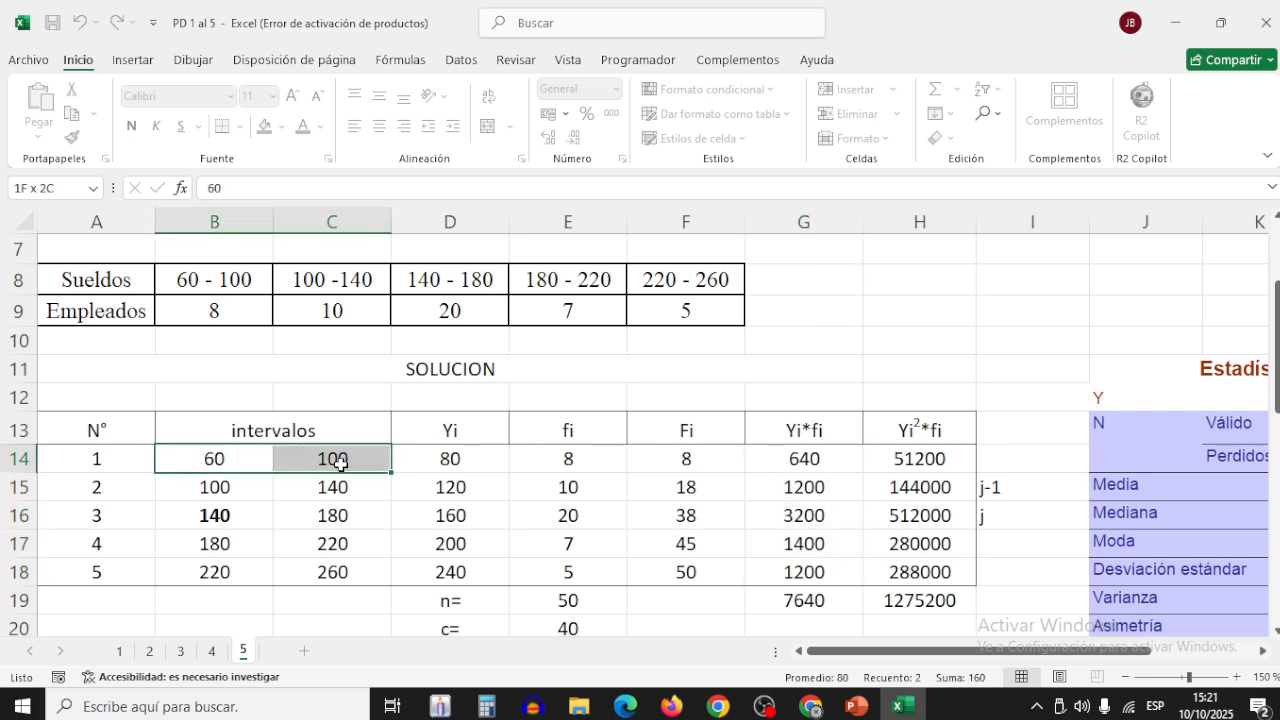
left_click(578, 458)
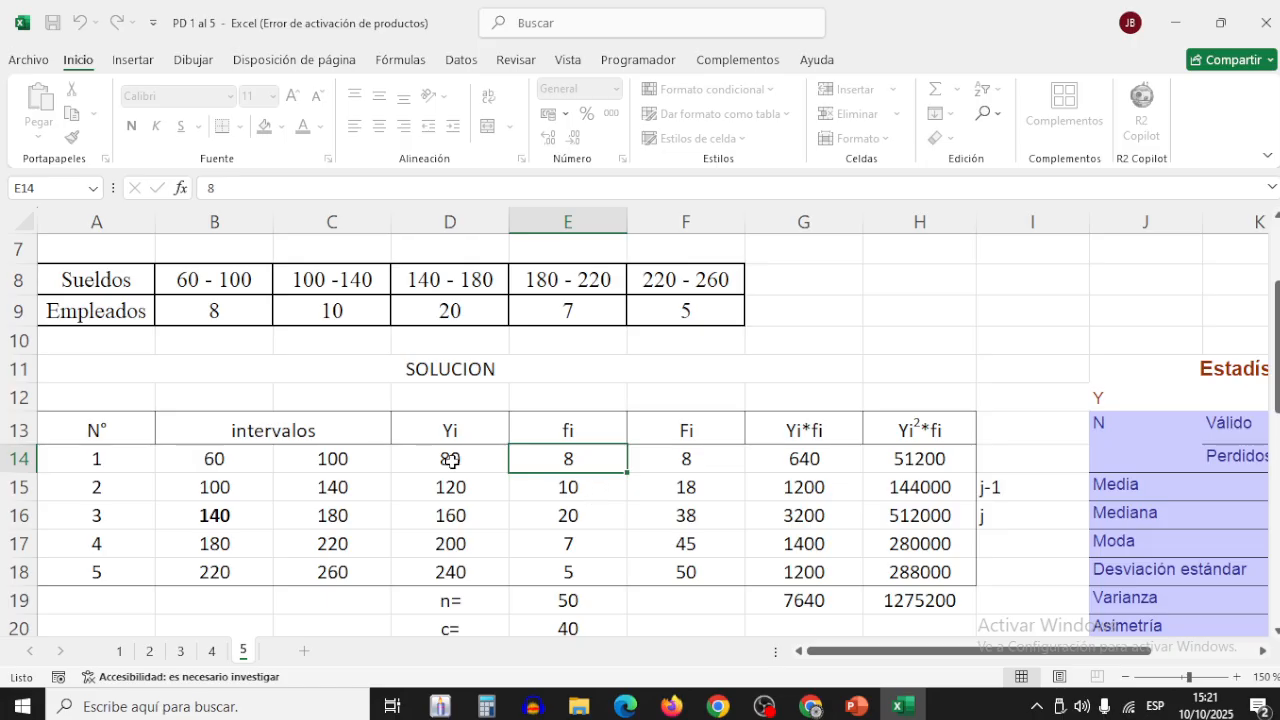
left_click_drag(451, 460, 470, 570)
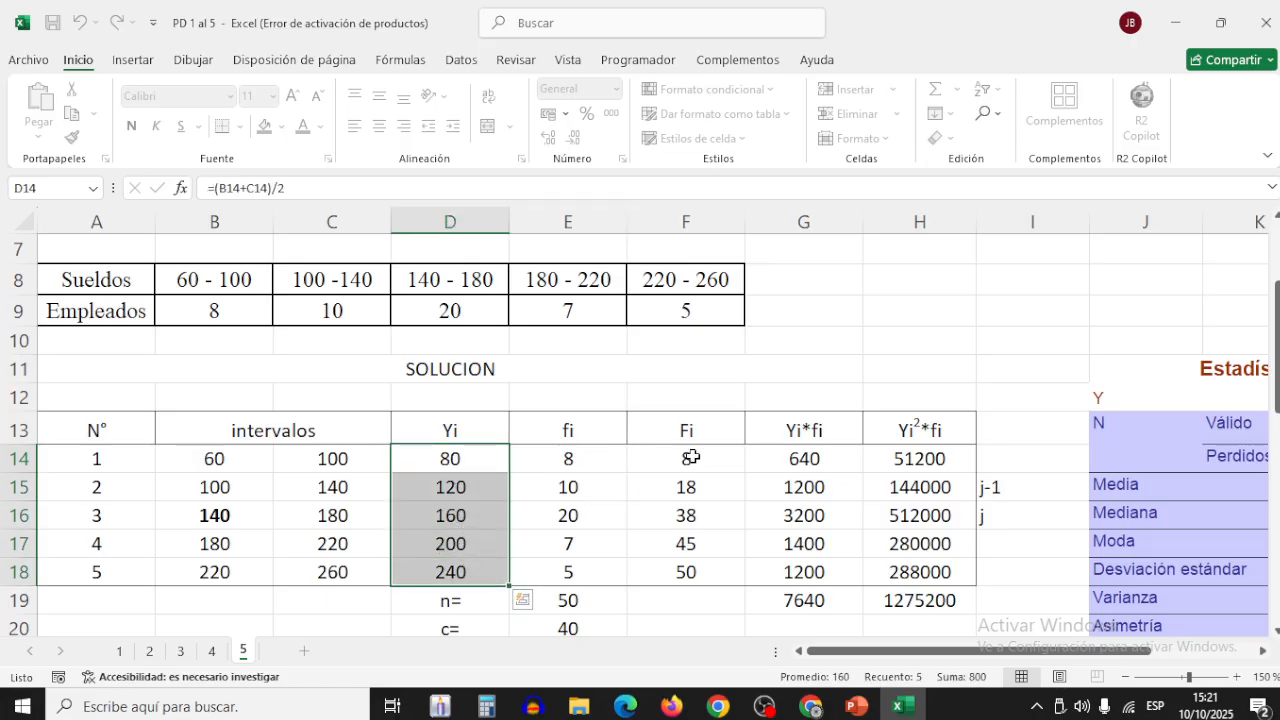
left_click(806, 458)
key("ctrl+bracketleft")
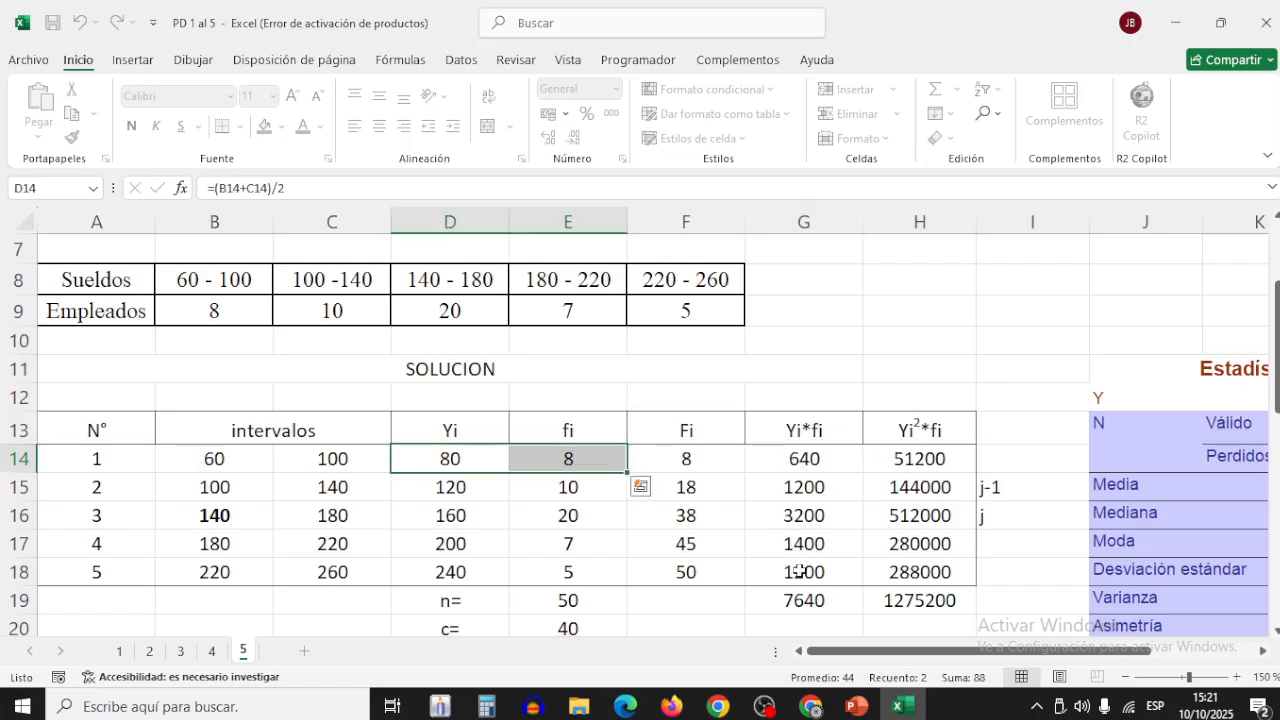
left_click(822, 462)
left_click_drag(822, 462, 822, 572)
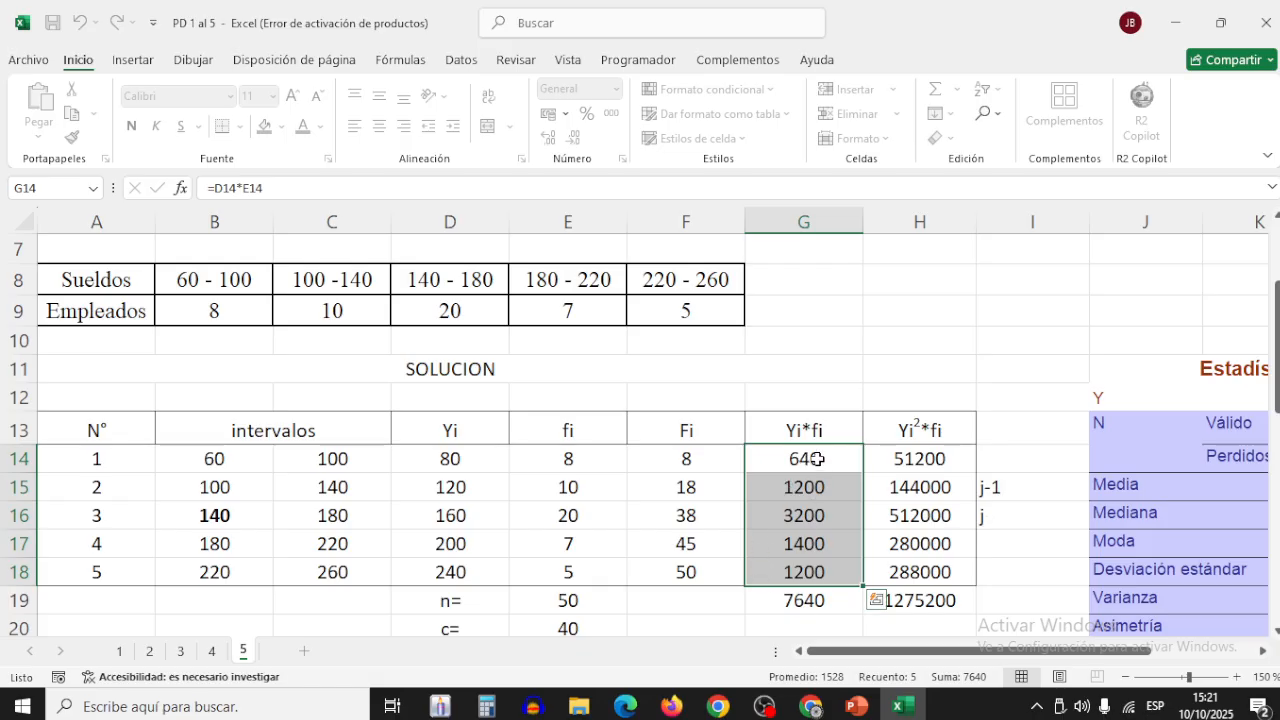
left_click_drag(810, 458, 818, 576)
left_click(810, 602)
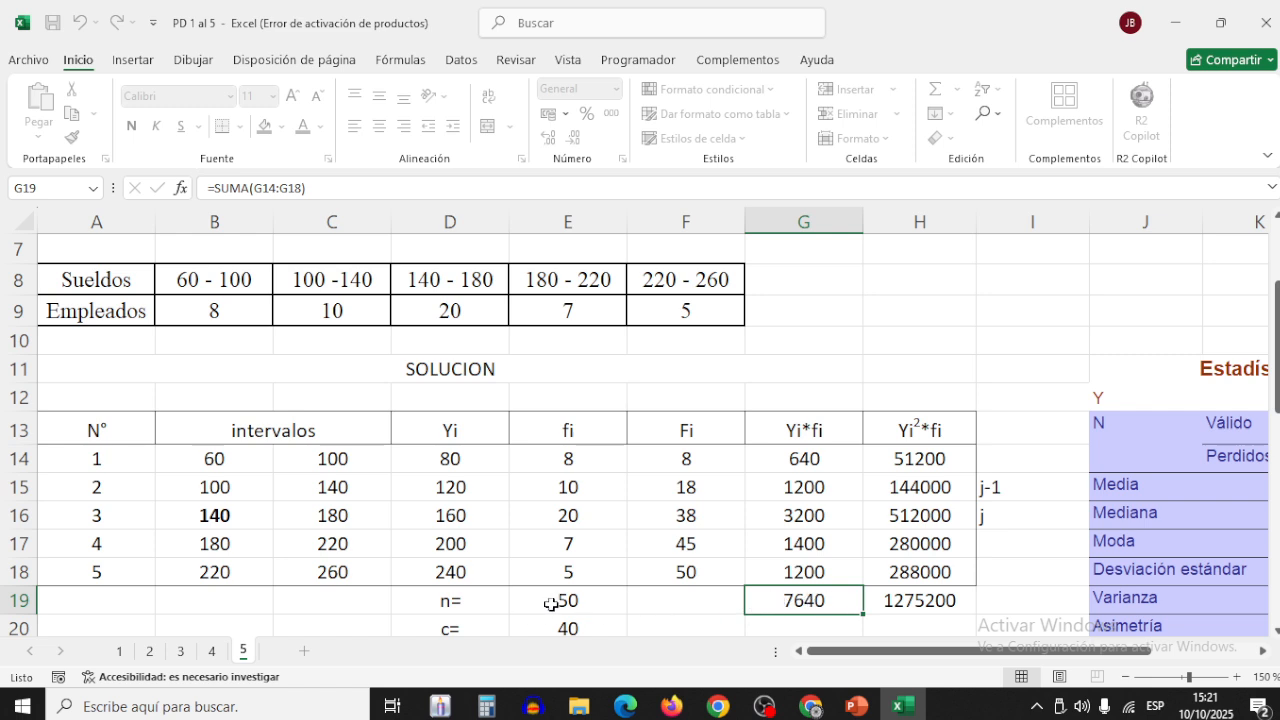
Check the Media value in the Estadísticos table beside the solution, and return to the solution table
left_click_drag(868, 651, 949, 655)
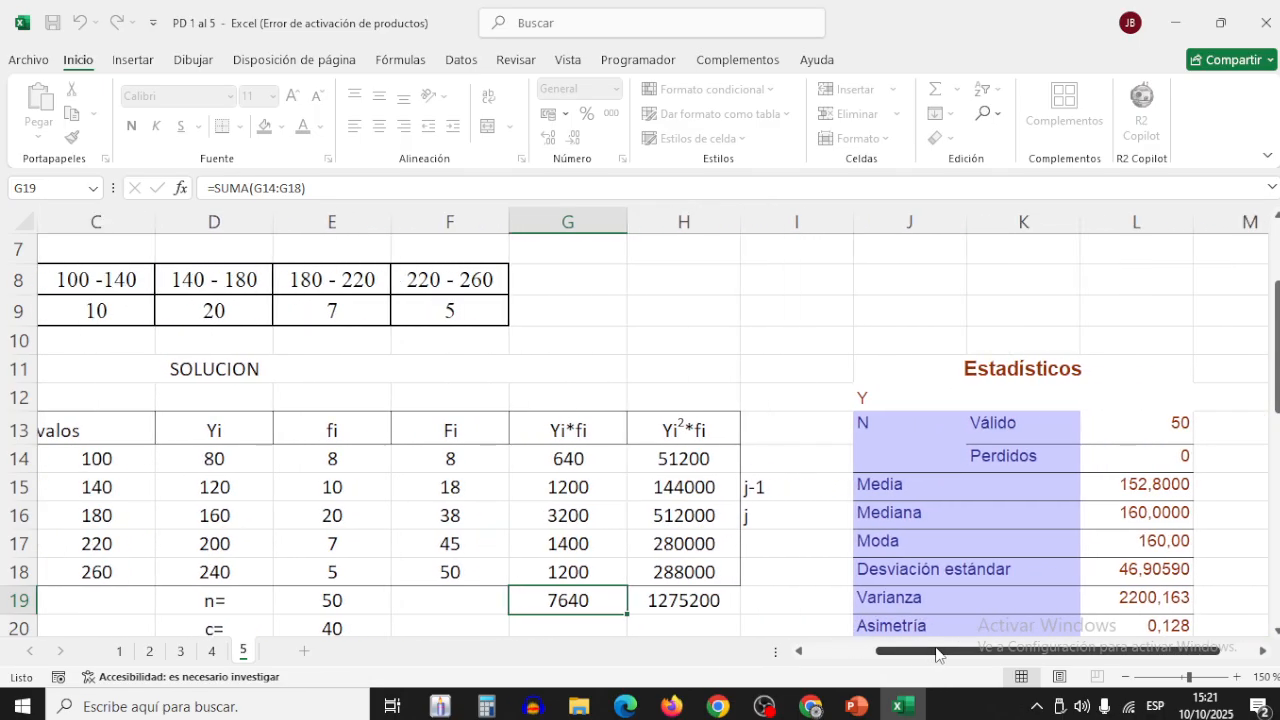
left_click(1160, 490)
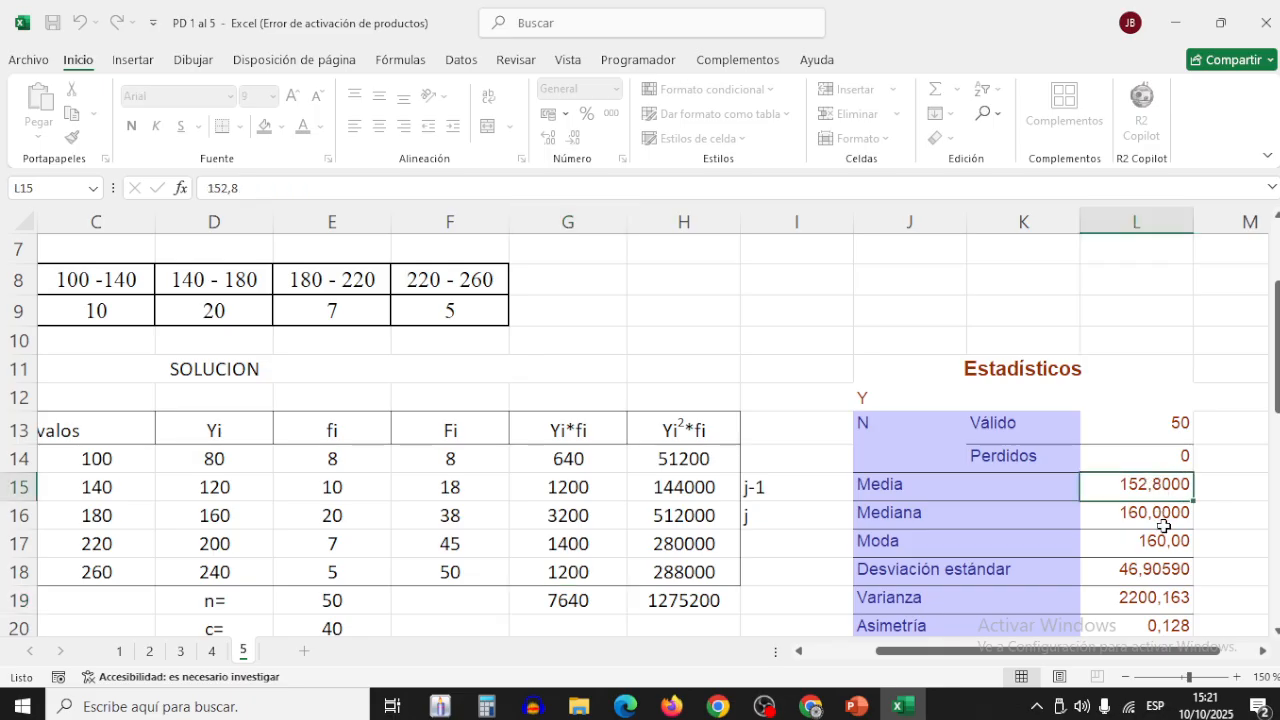
left_click_drag(1173, 655, 1020, 662)
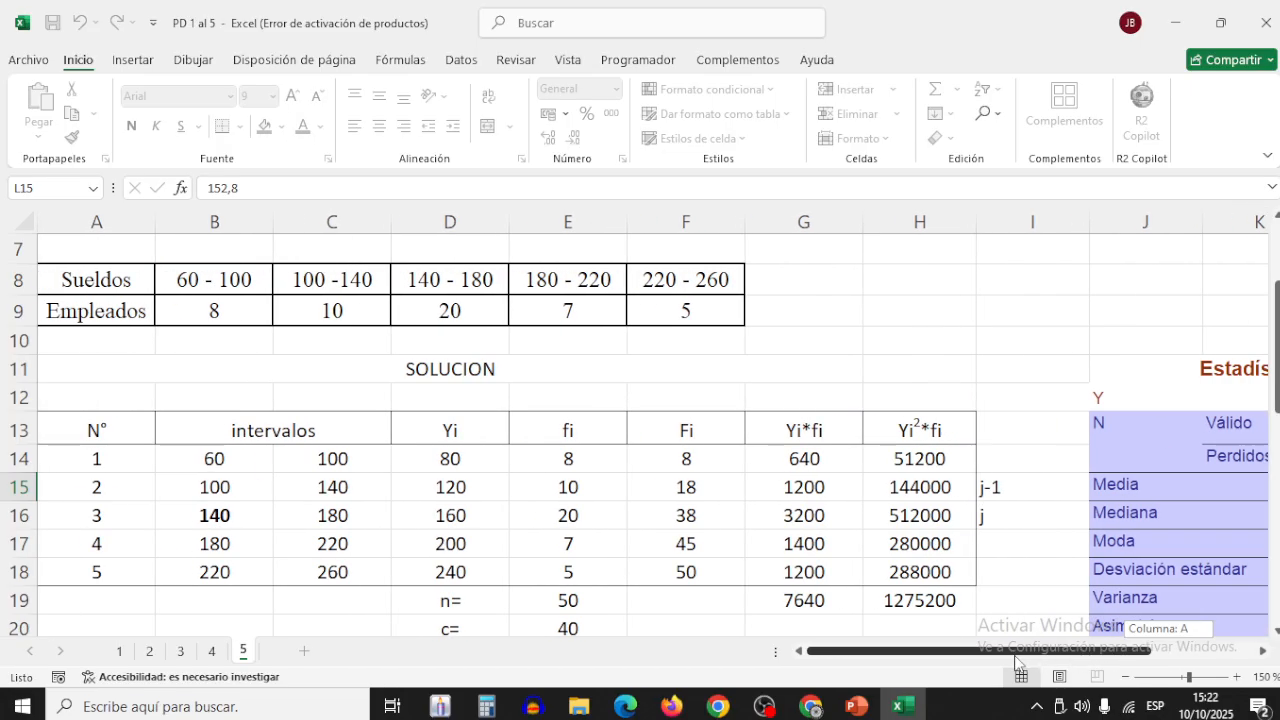
left_click_drag(1015, 662, 1015, 662)
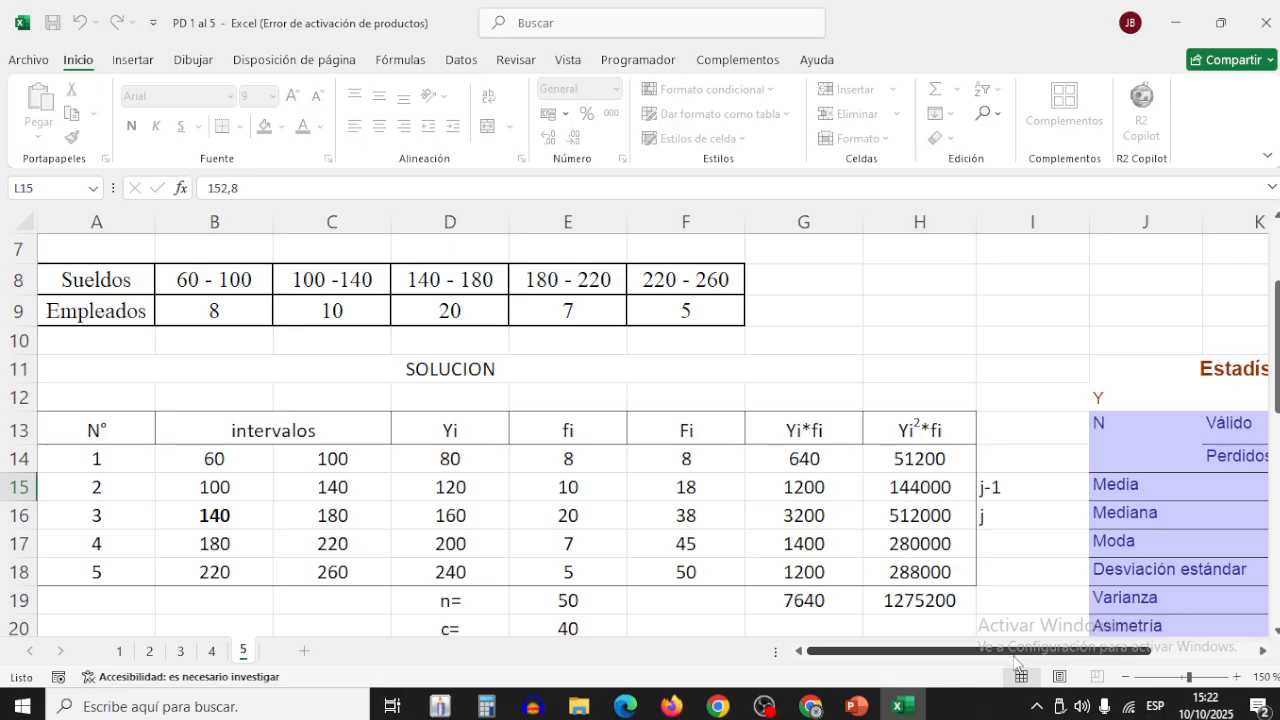
Examine the Caso I and Caso II median formulas below the solution table
scroll(686, 543, "down", 2)
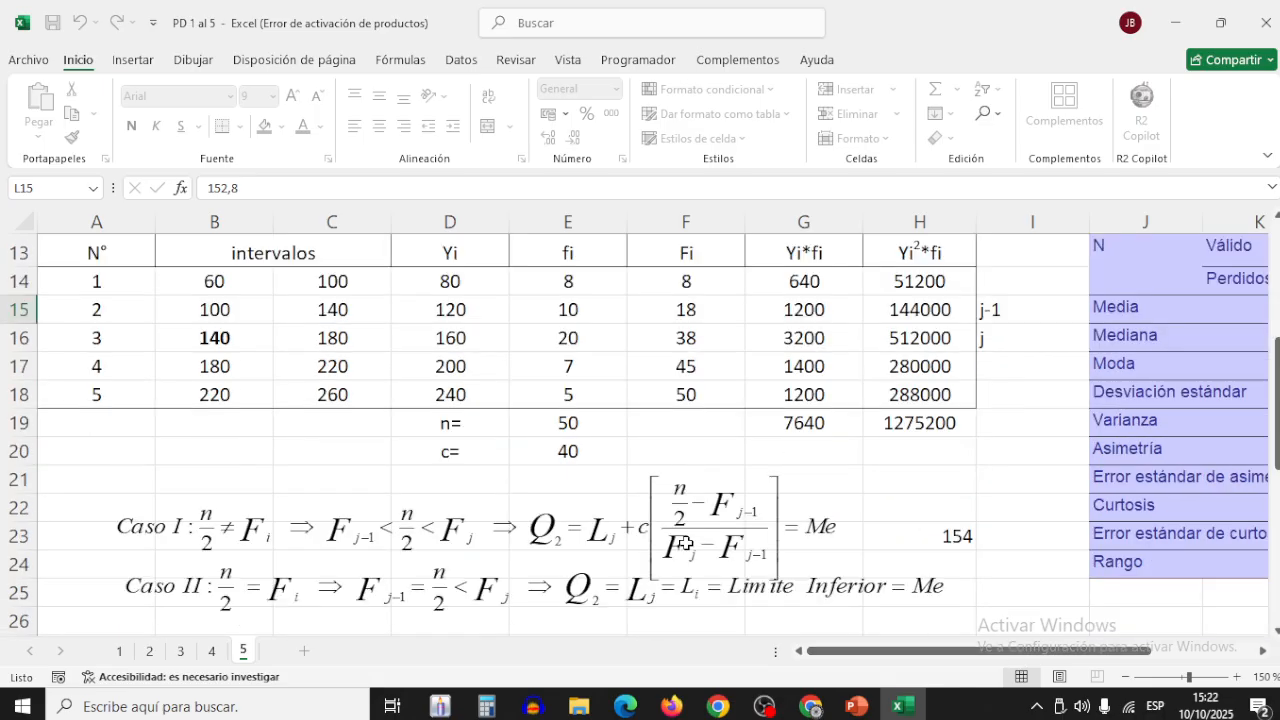
scroll(686, 543, "down", 1)
scroll(686, 543, "up", 1)
scroll(686, 543, "down", 1)
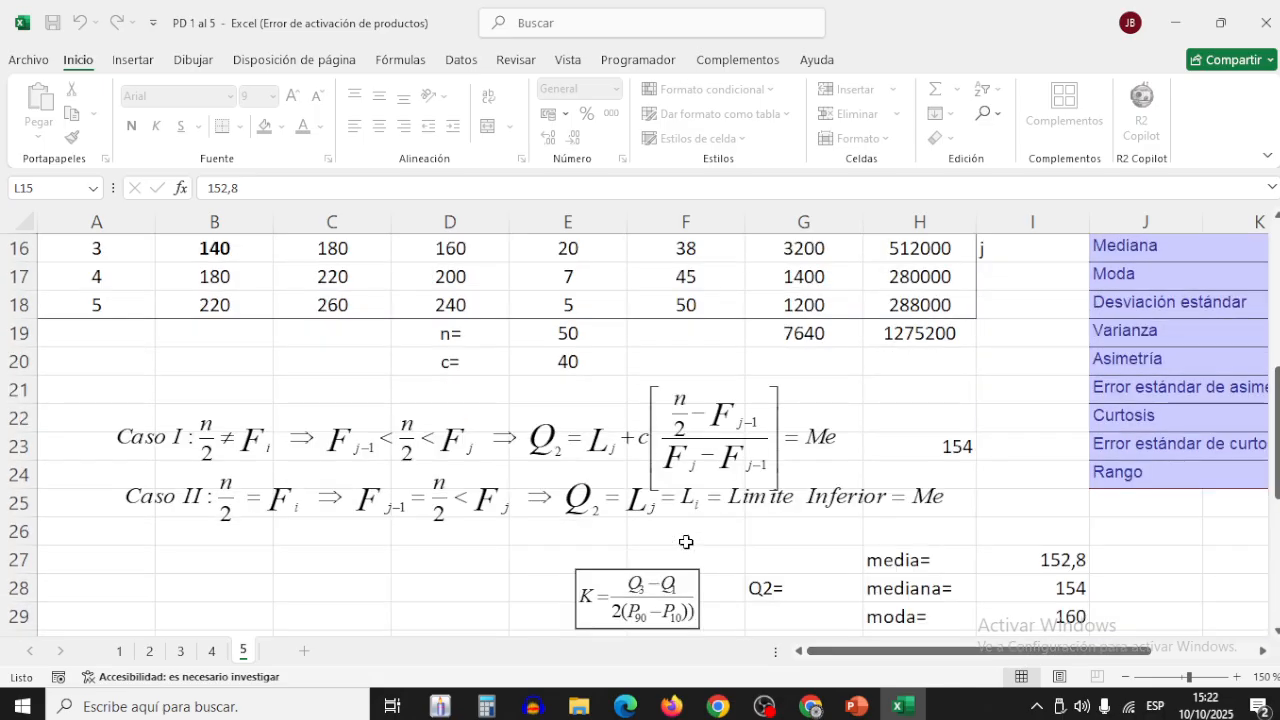
left_click(299, 436)
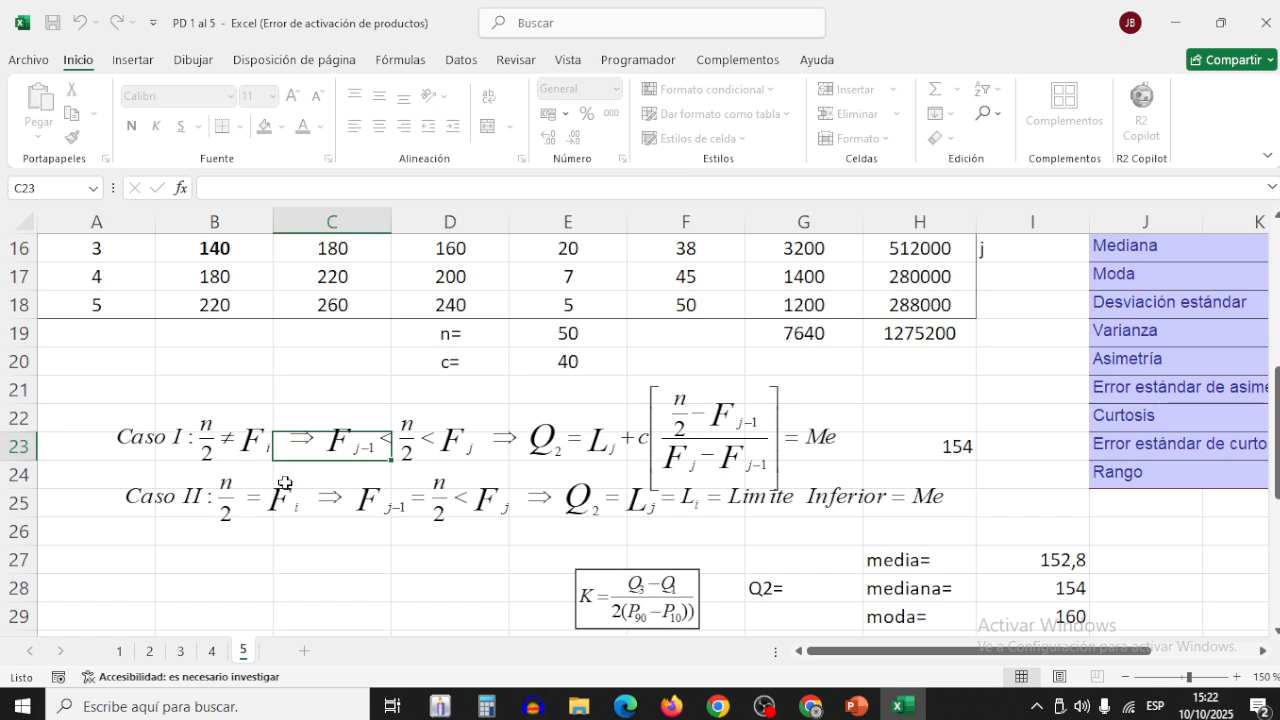
left_click(284, 480)
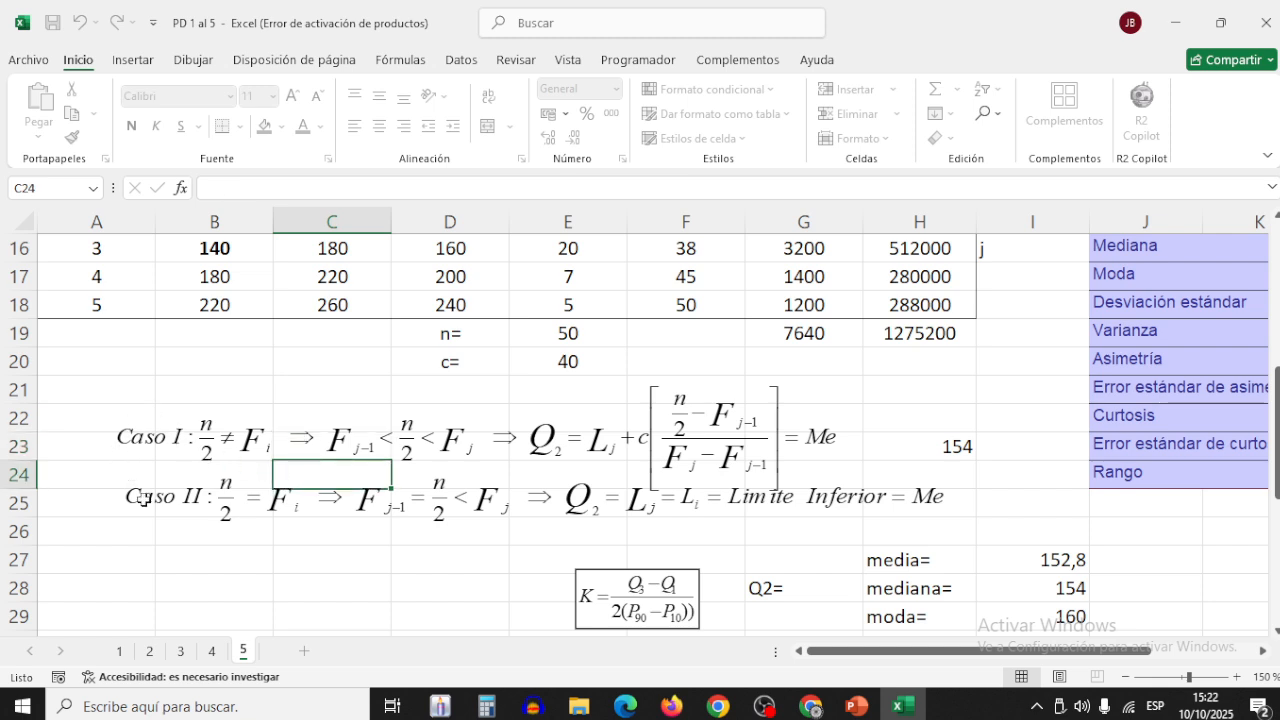
Compare the n/2 conditions of the Caso I and Caso II median formulas against the solution table
left_click(213, 440)
left_click(217, 504)
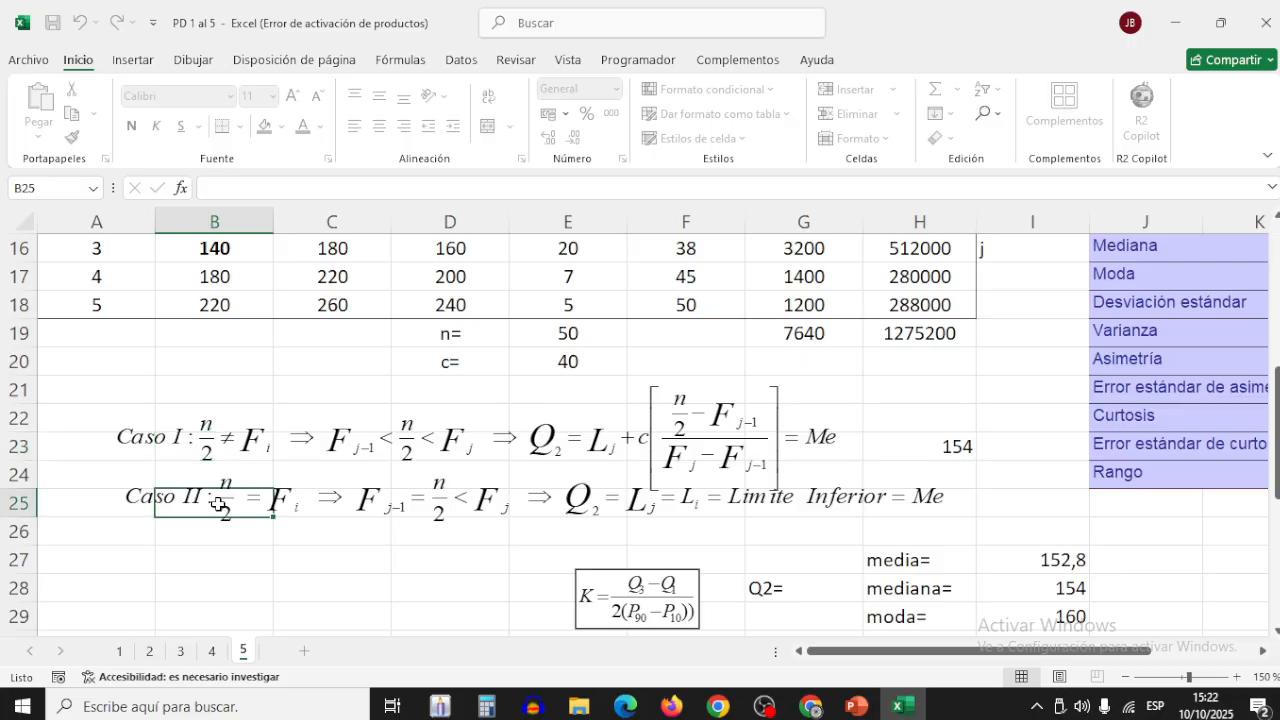
left_click(216, 448)
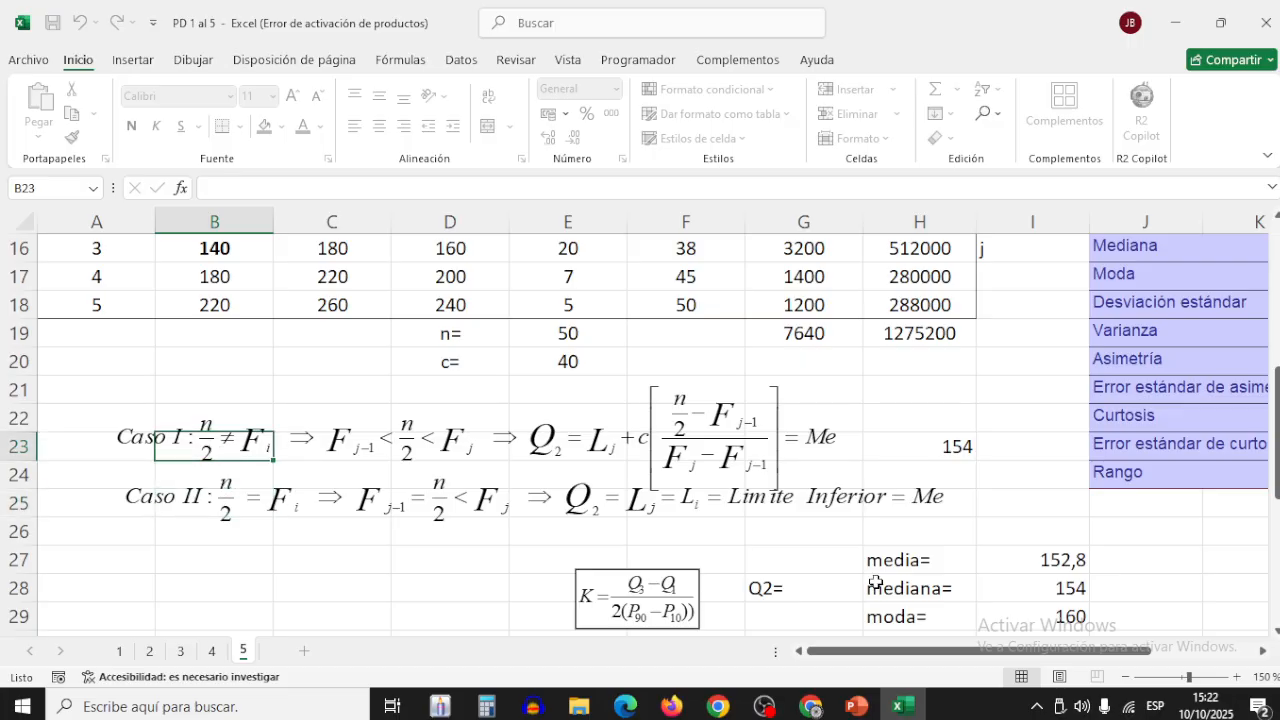
scroll(339, 494, "up", 2)
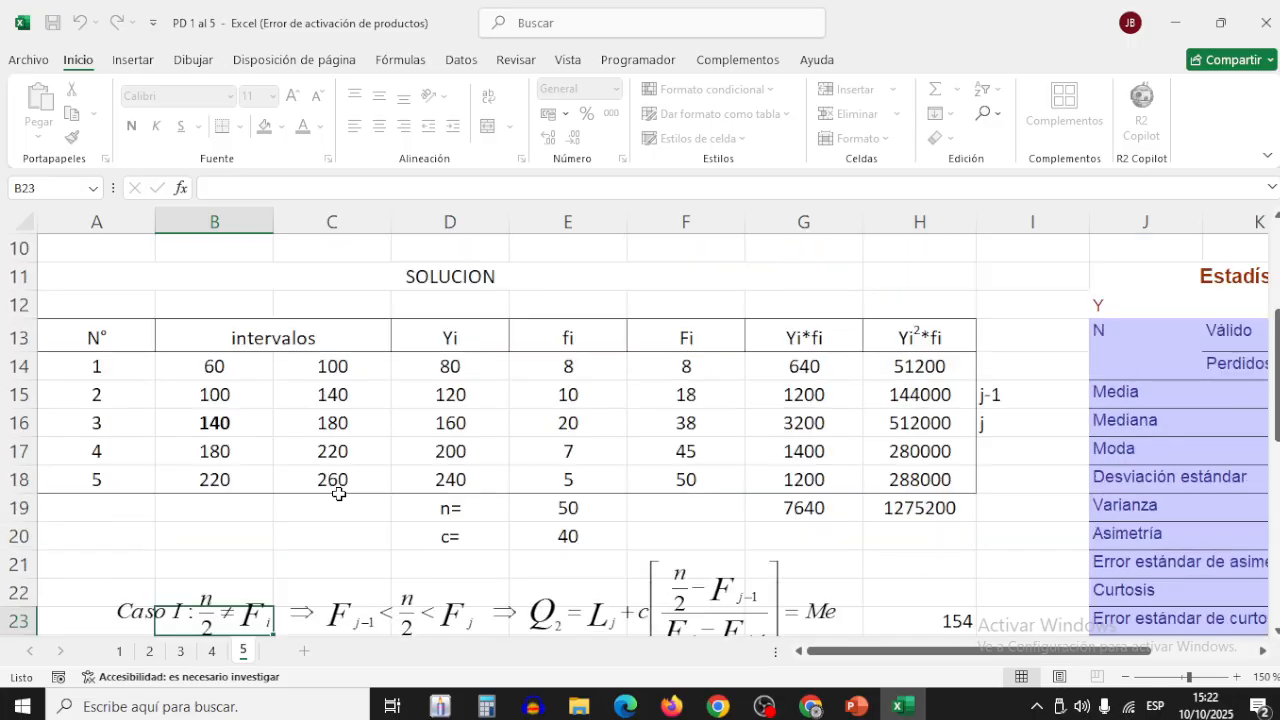
scroll(582, 542, "down", 1)
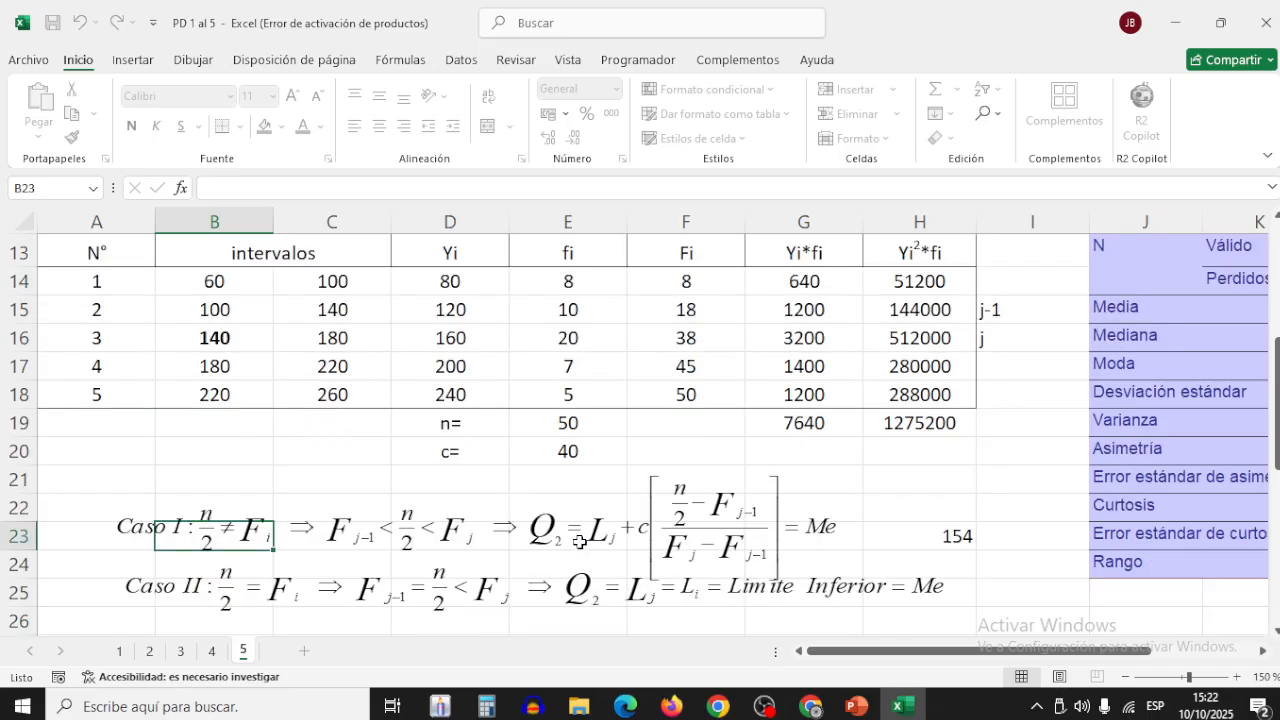
scroll(460, 546, "up", 1)
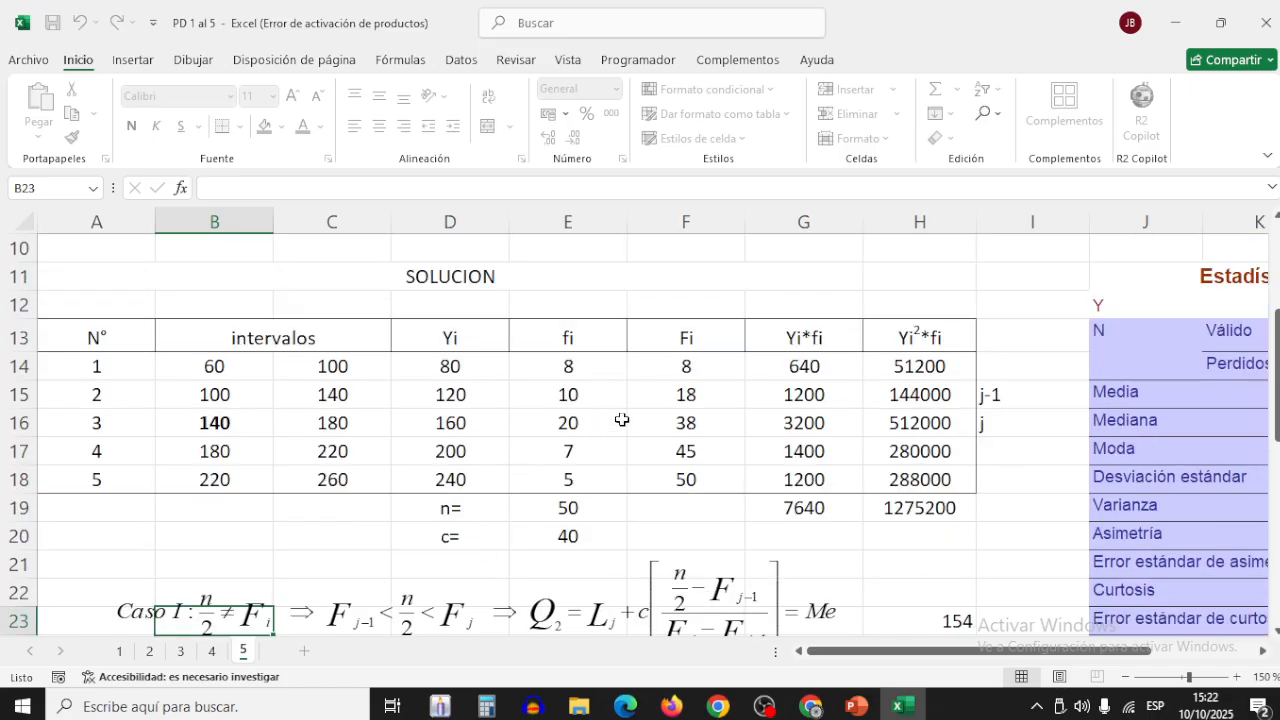
Examine the cumulative frequencies in F14:F18 to locate n/2 between the rows labelled j-1 and j
left_click_drag(693, 368, 694, 486)
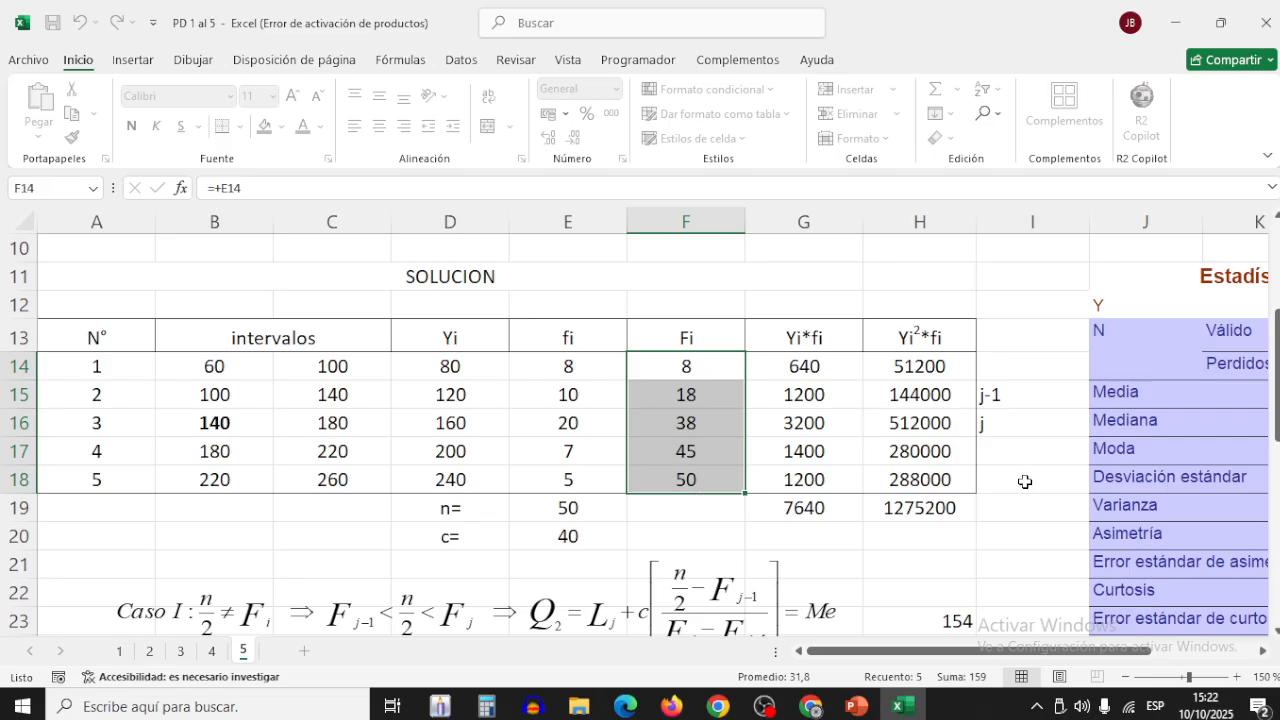
left_click(710, 430)
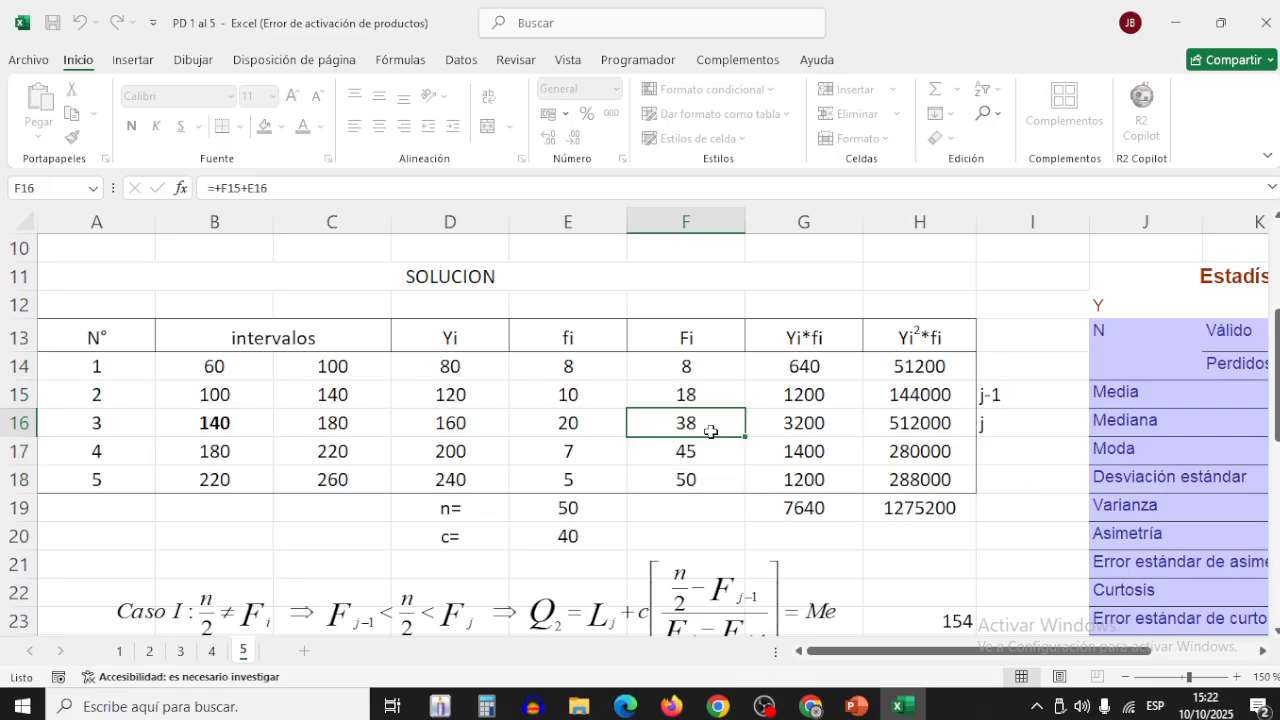
left_click(704, 398)
left_click_drag(704, 398, 705, 421)
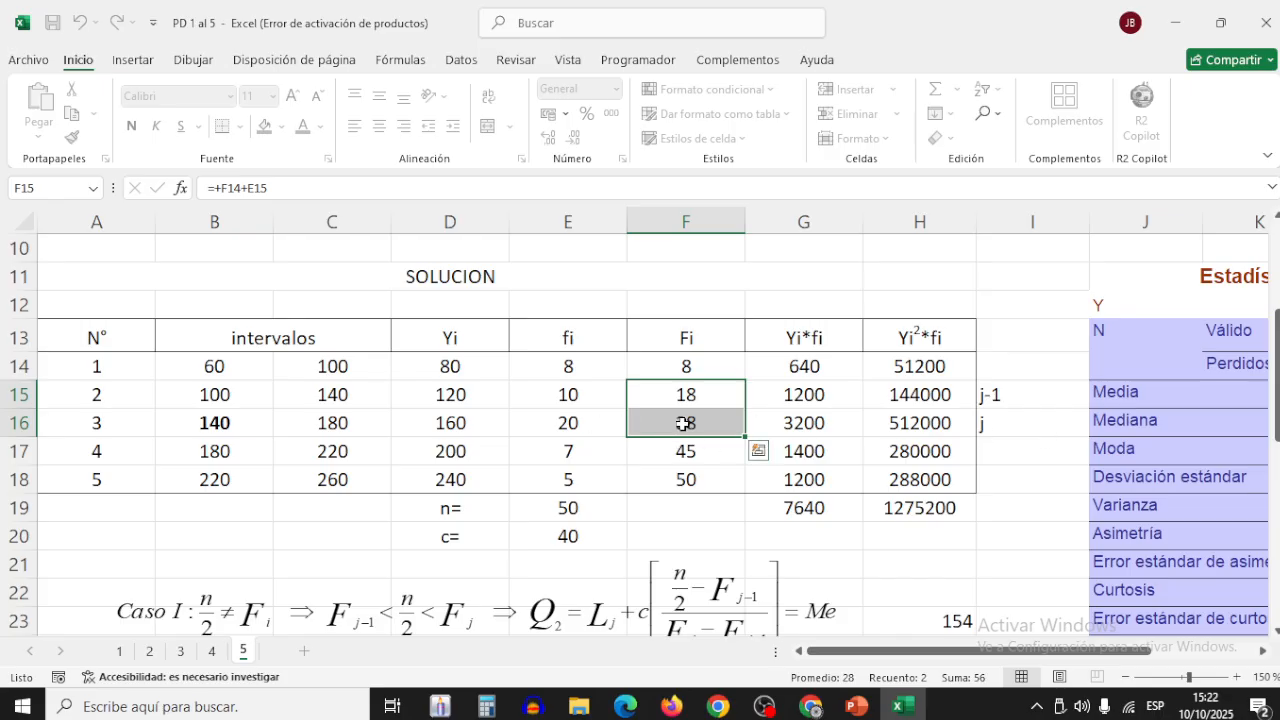
left_click(1020, 425)
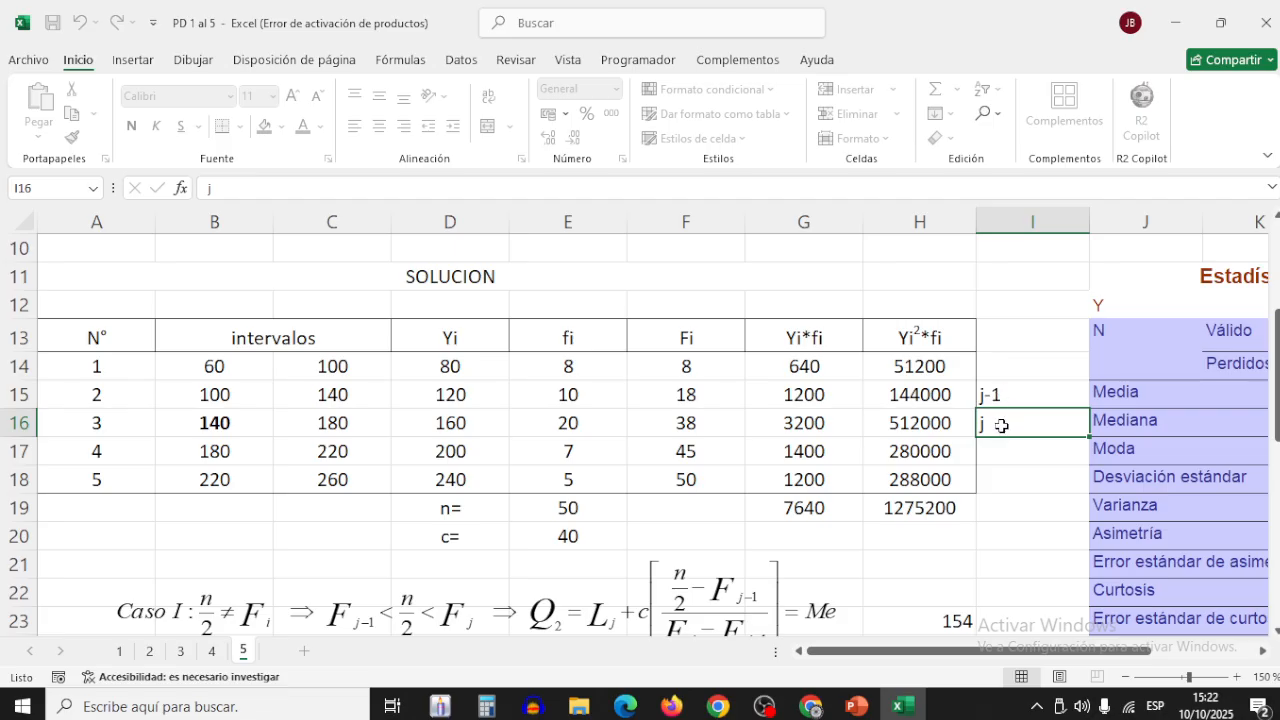
left_click(1003, 399)
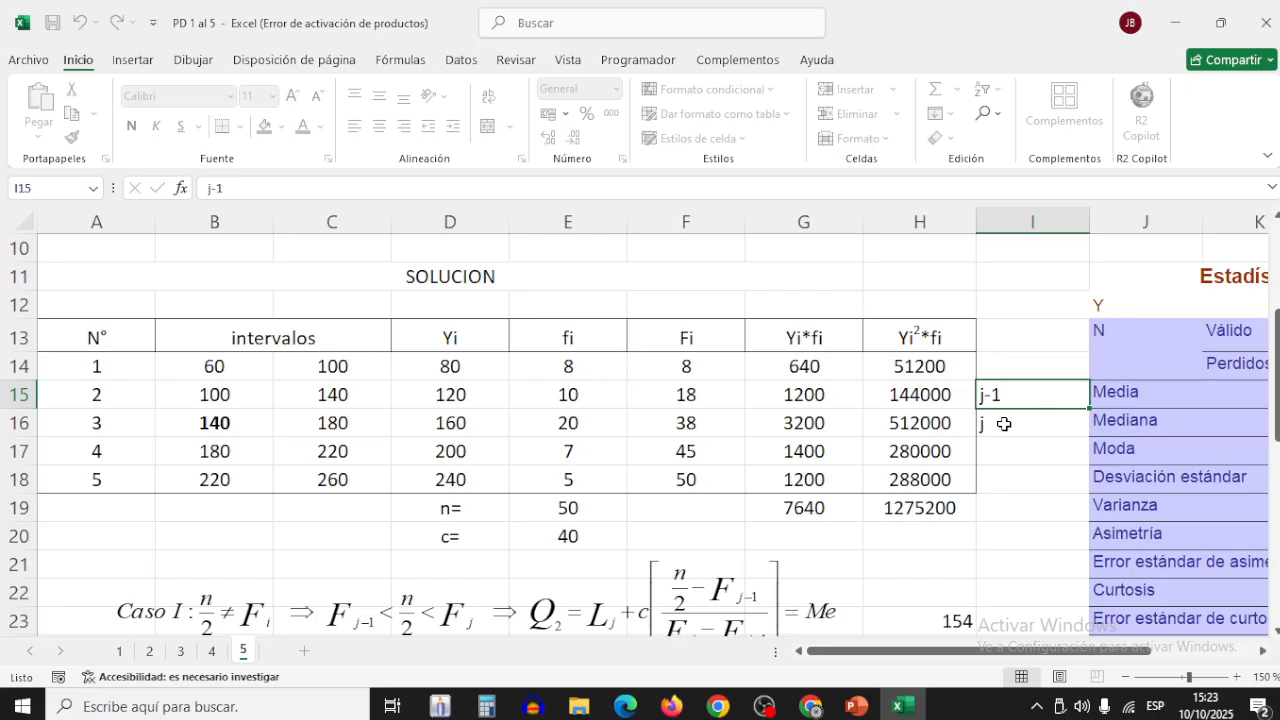
left_click(1003, 424)
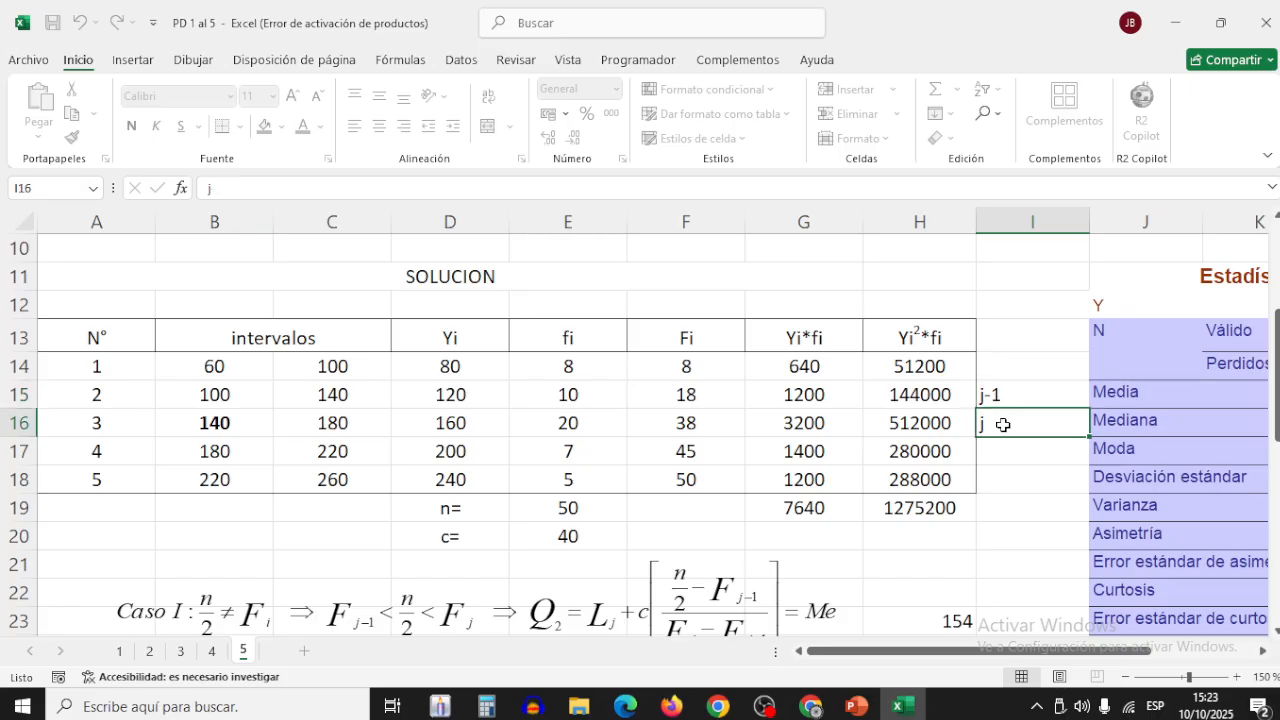
scroll(1003, 424, "down", 1)
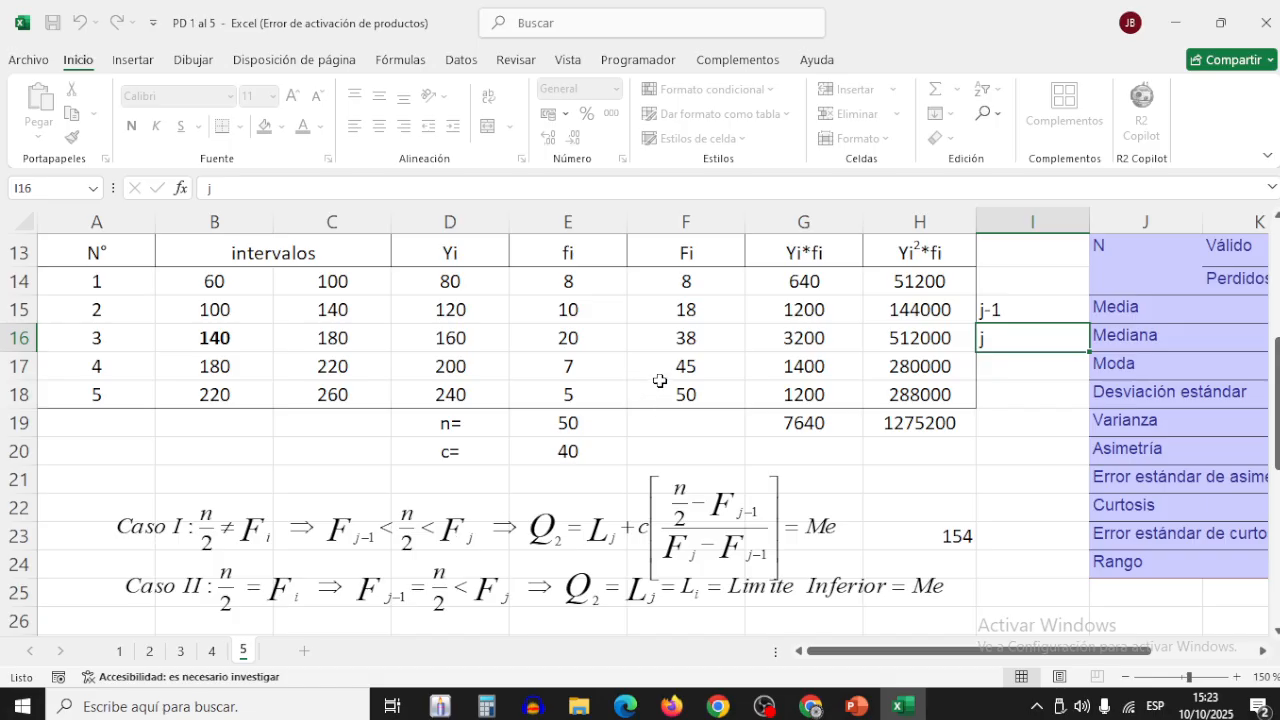
Check the Fj-1 < n/2 < Fj inequality of Caso I against the Fi value in row 16
left_click(695, 337)
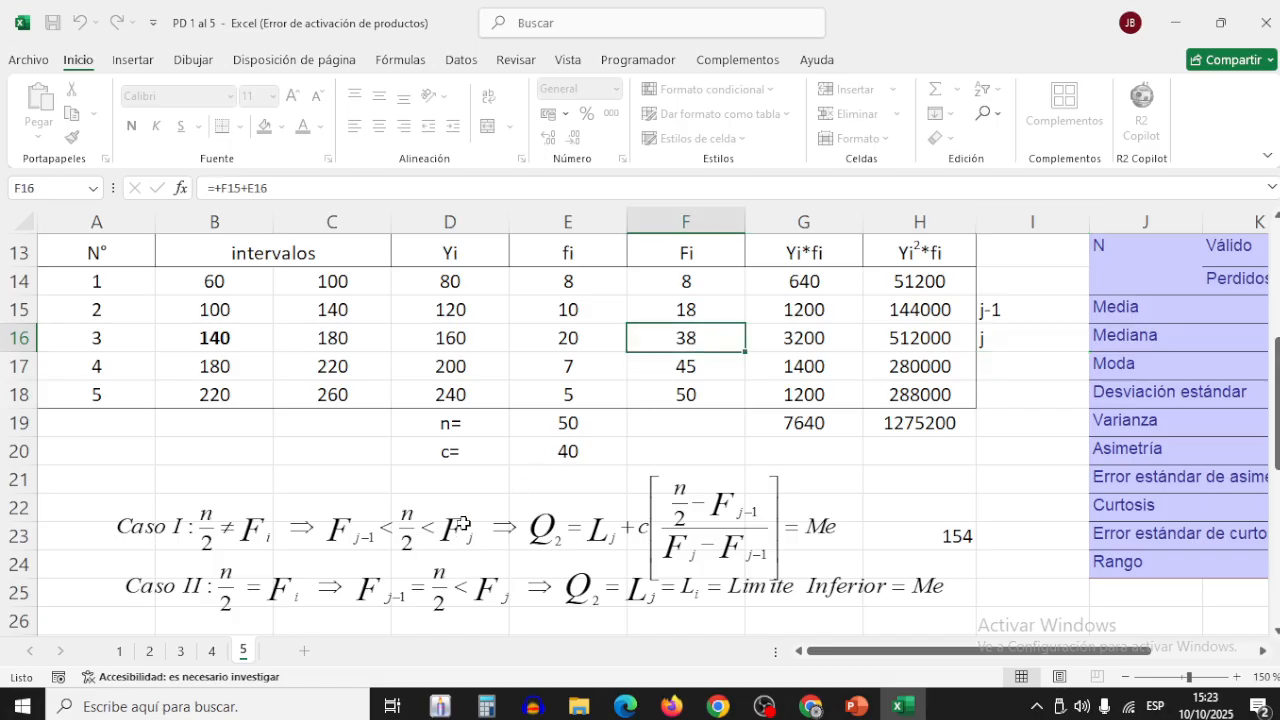
left_click(358, 528)
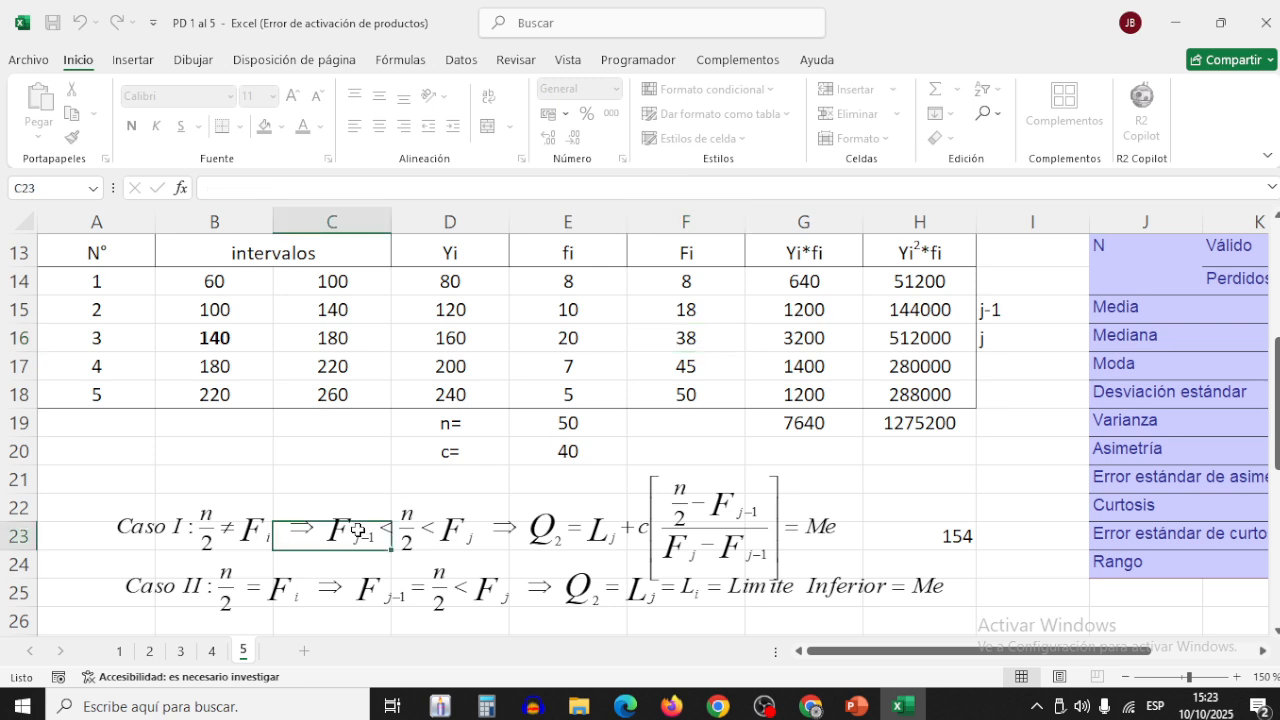
left_click(467, 527)
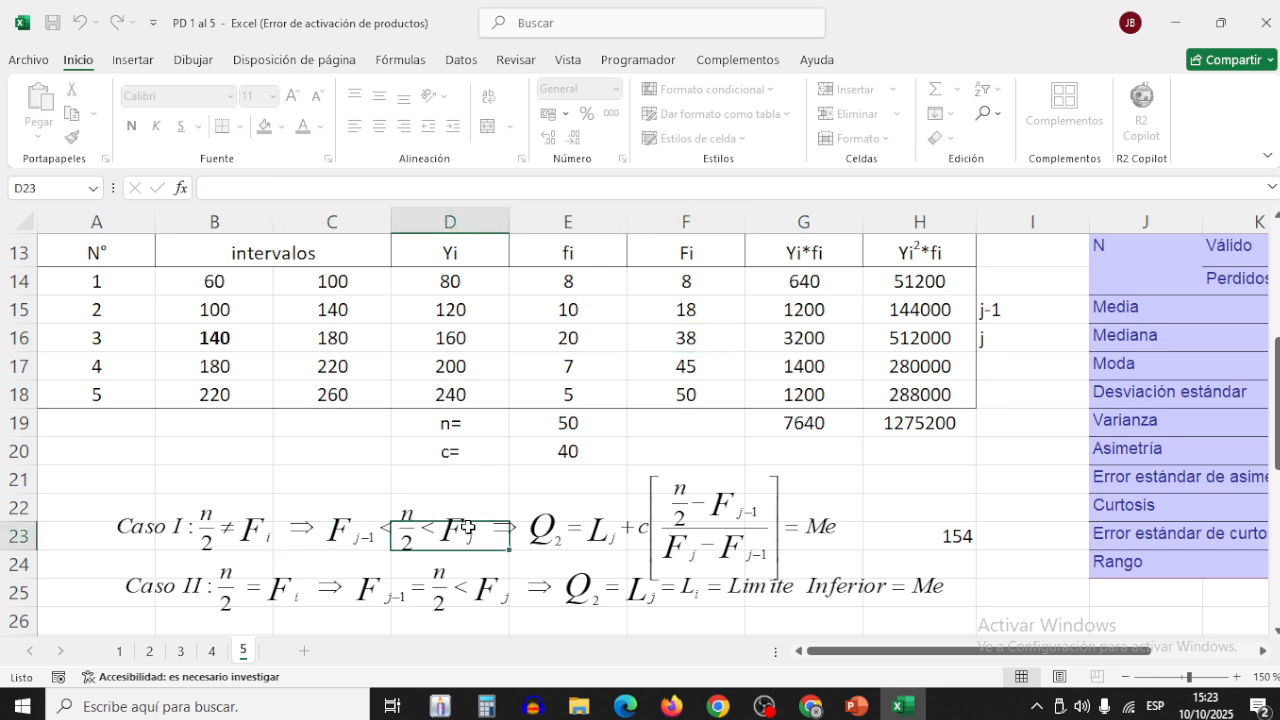
left_click(346, 530)
left_click(436, 528)
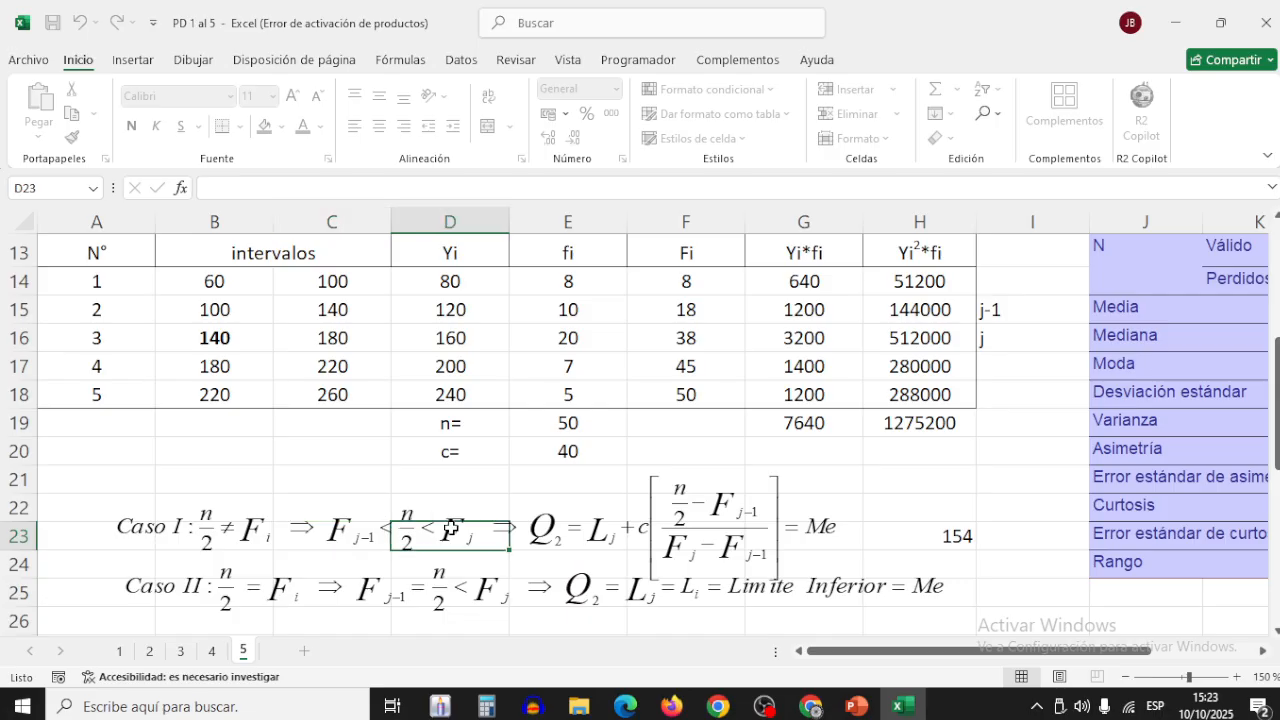
left_click(376, 536)
left_click(437, 537)
Review the lower and upper limits of the intervals in rows 14 to 18
left_click_drag(209, 280, 293, 282)
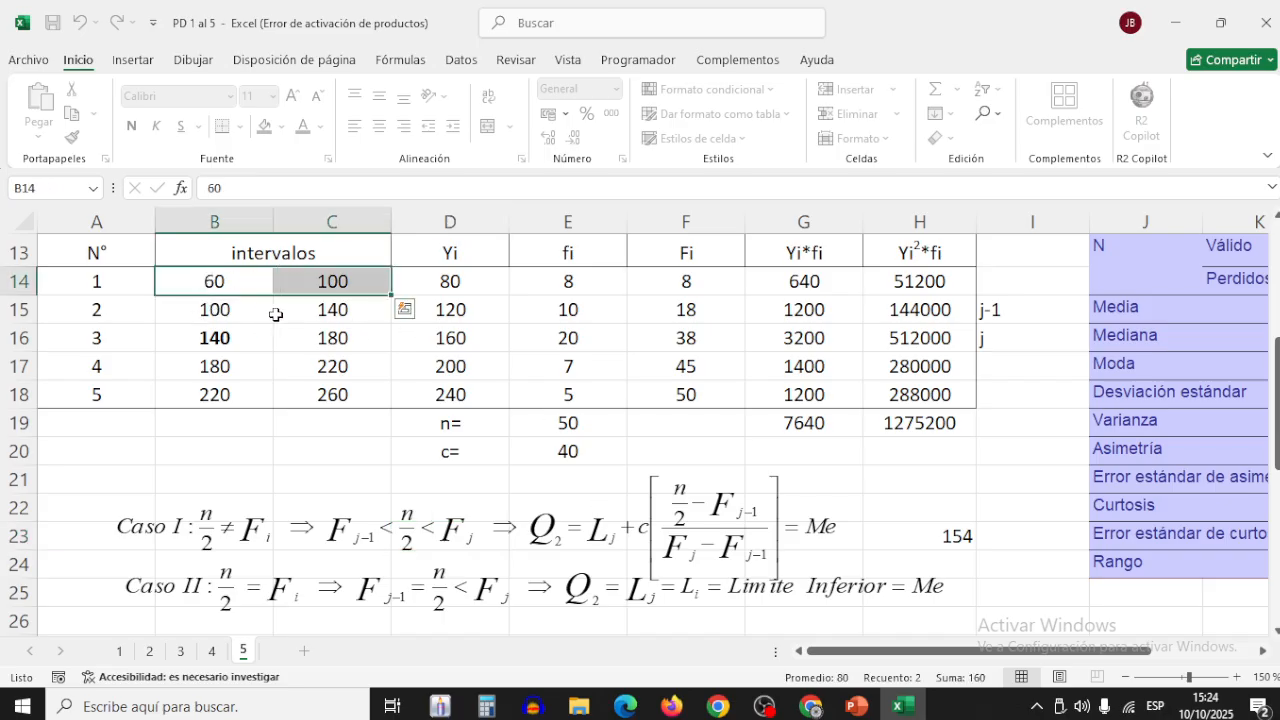
left_click_drag(240, 314, 288, 313)
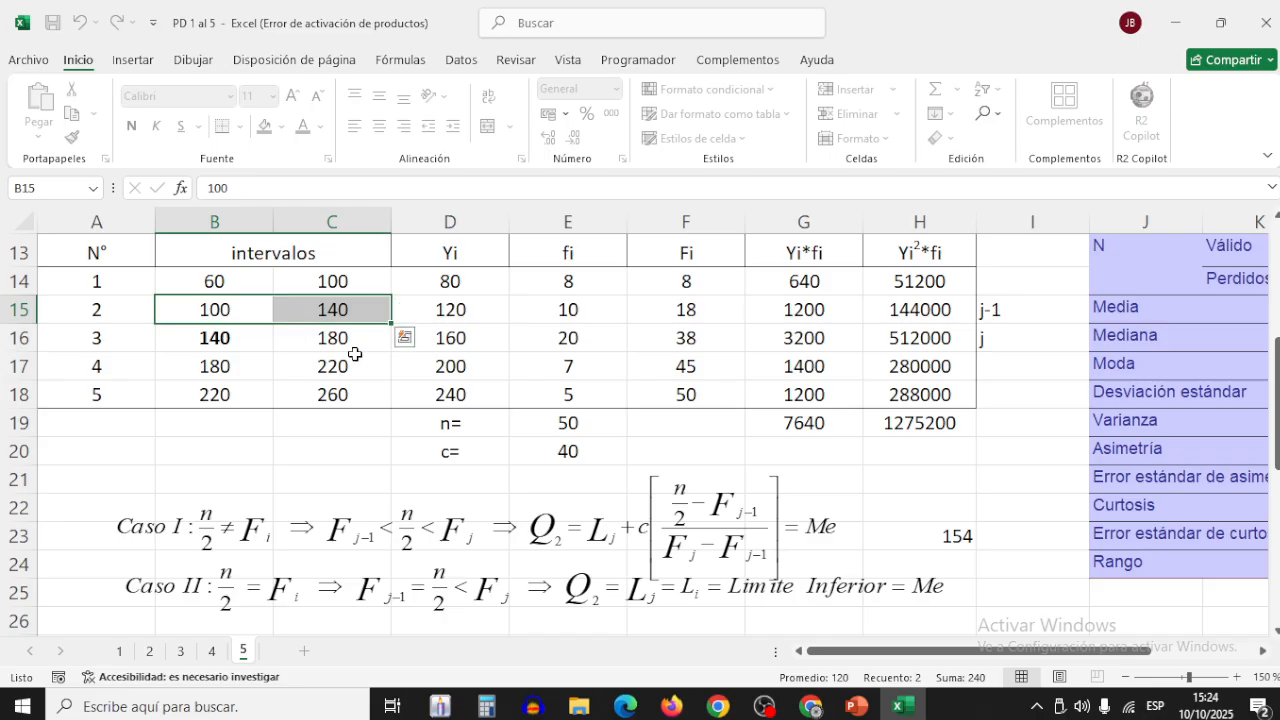
left_click(343, 341)
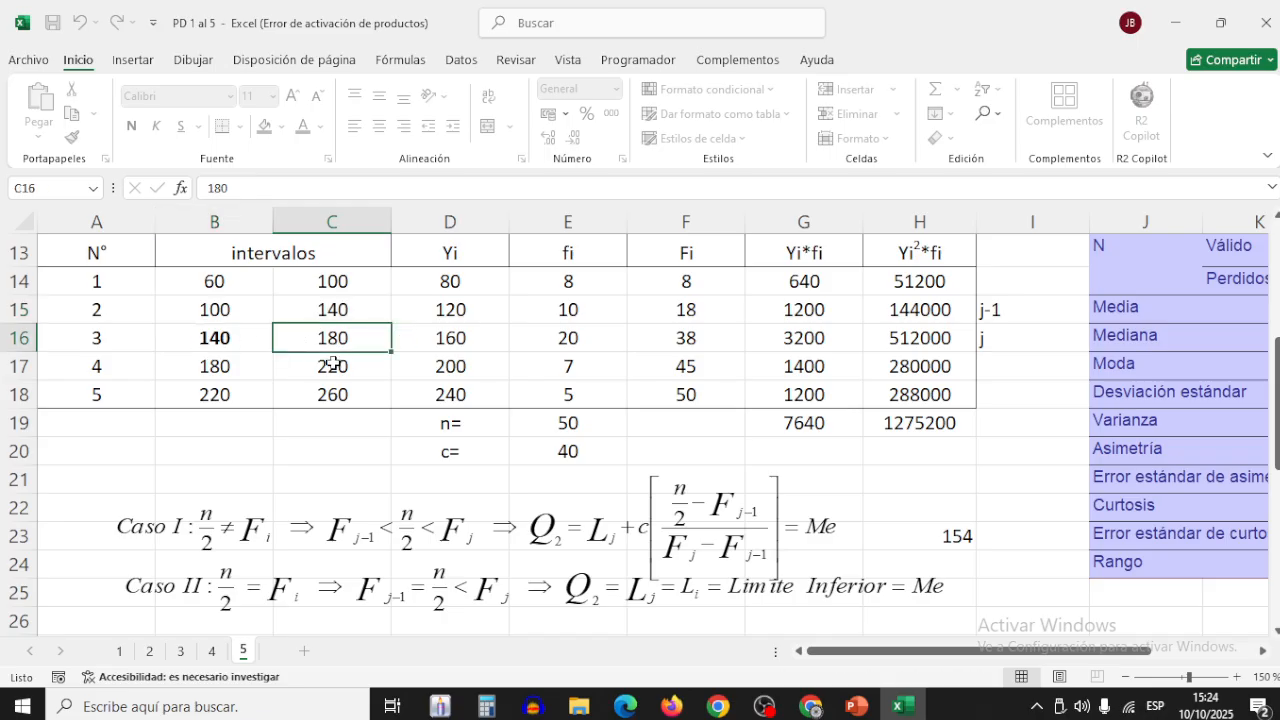
left_click(339, 400)
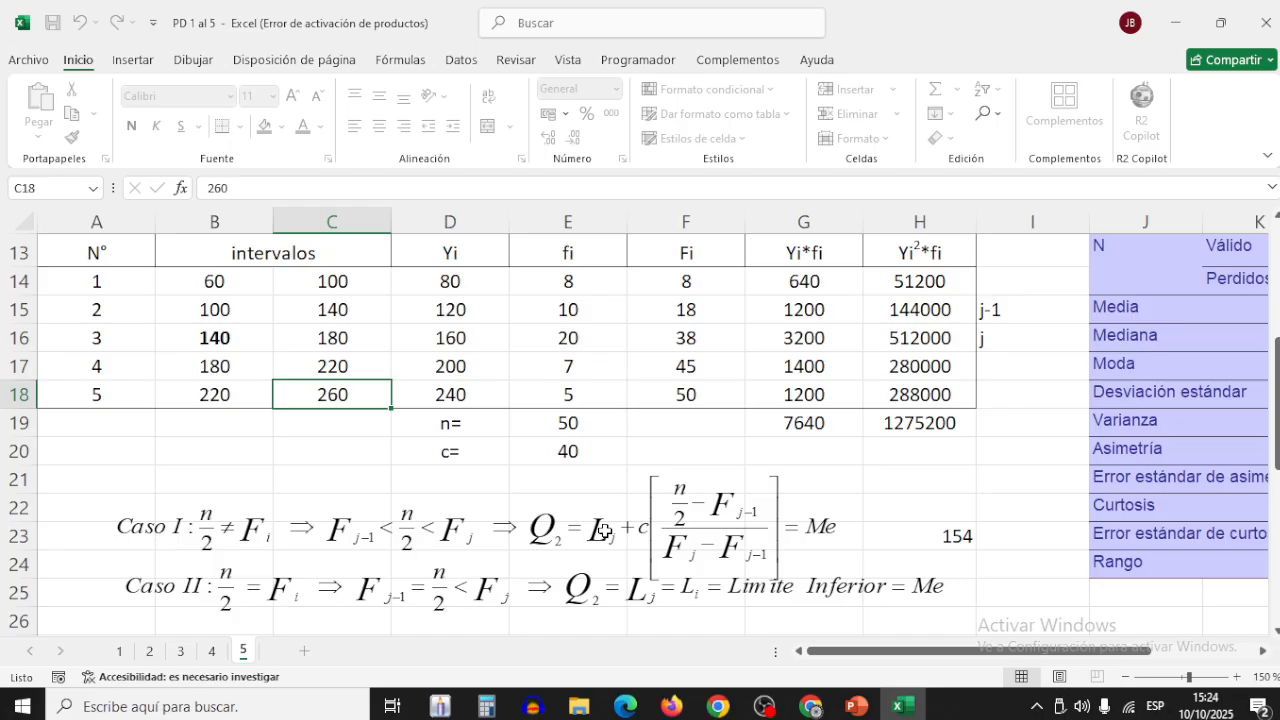
Trace row j across B16:H16 to its lower limit and compare it with the Caso I median formula and result
left_click(993, 338)
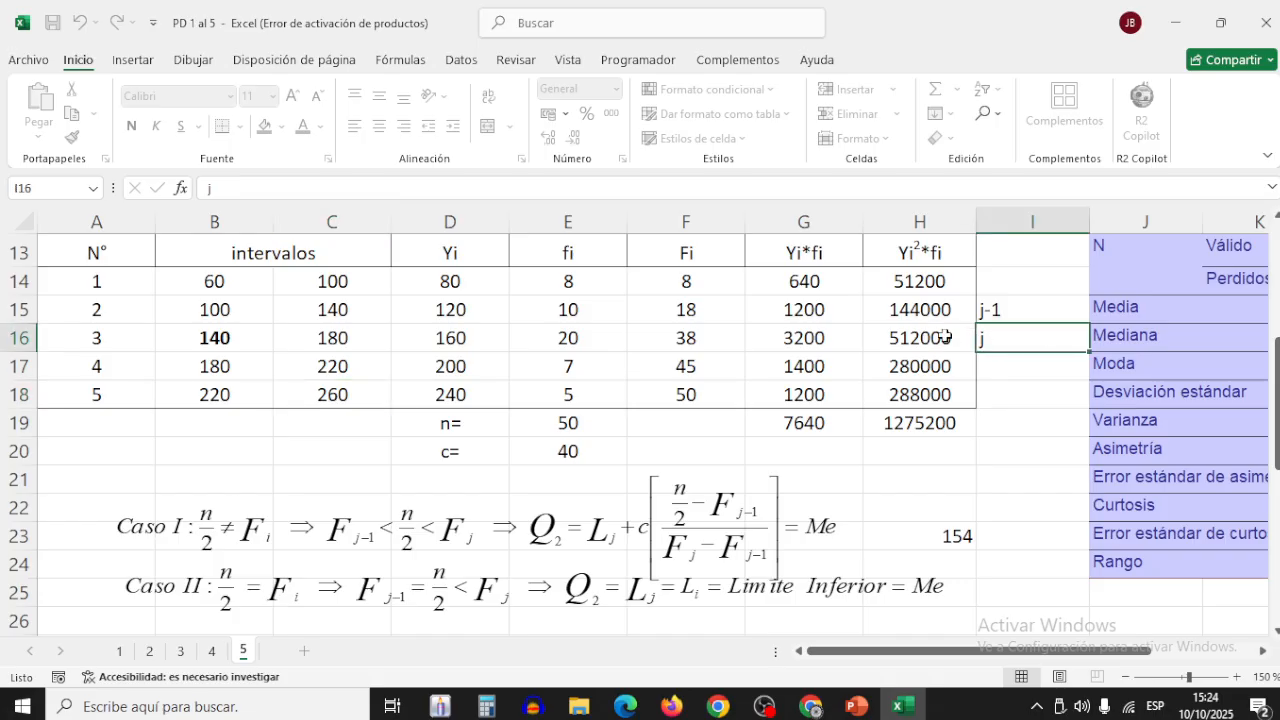
left_click(950, 337)
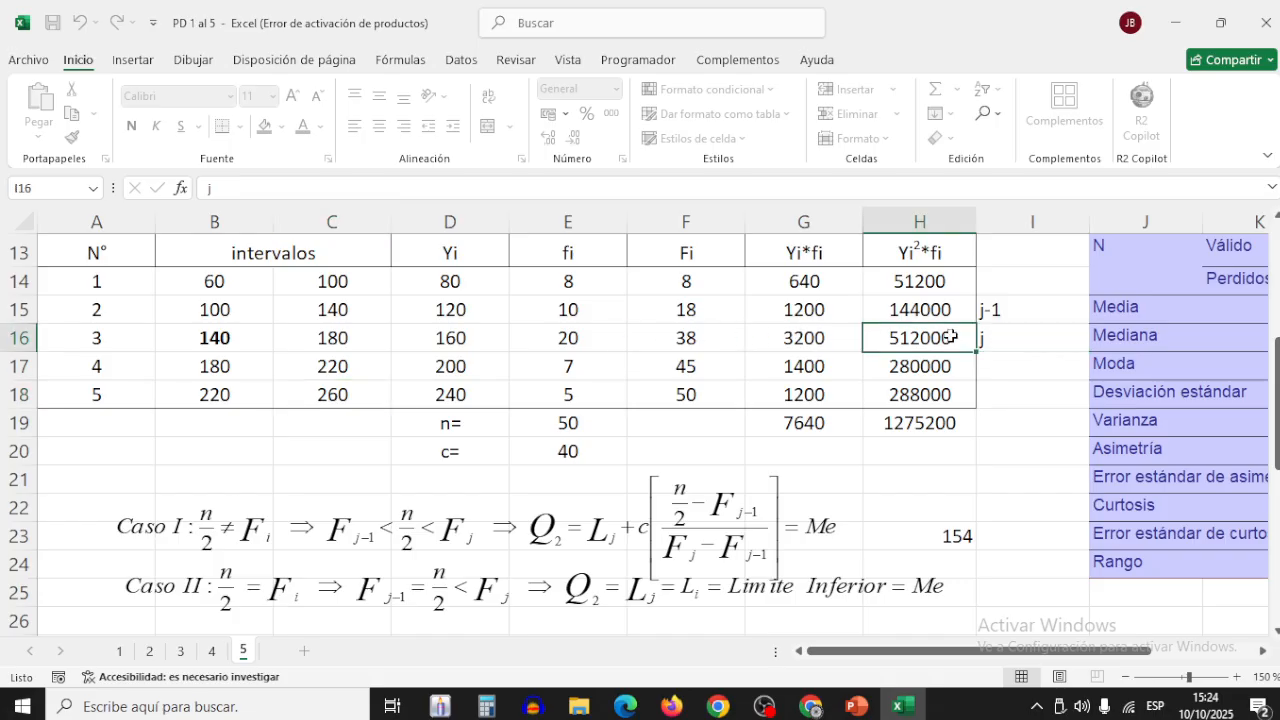
left_click_drag(950, 337, 194, 346)
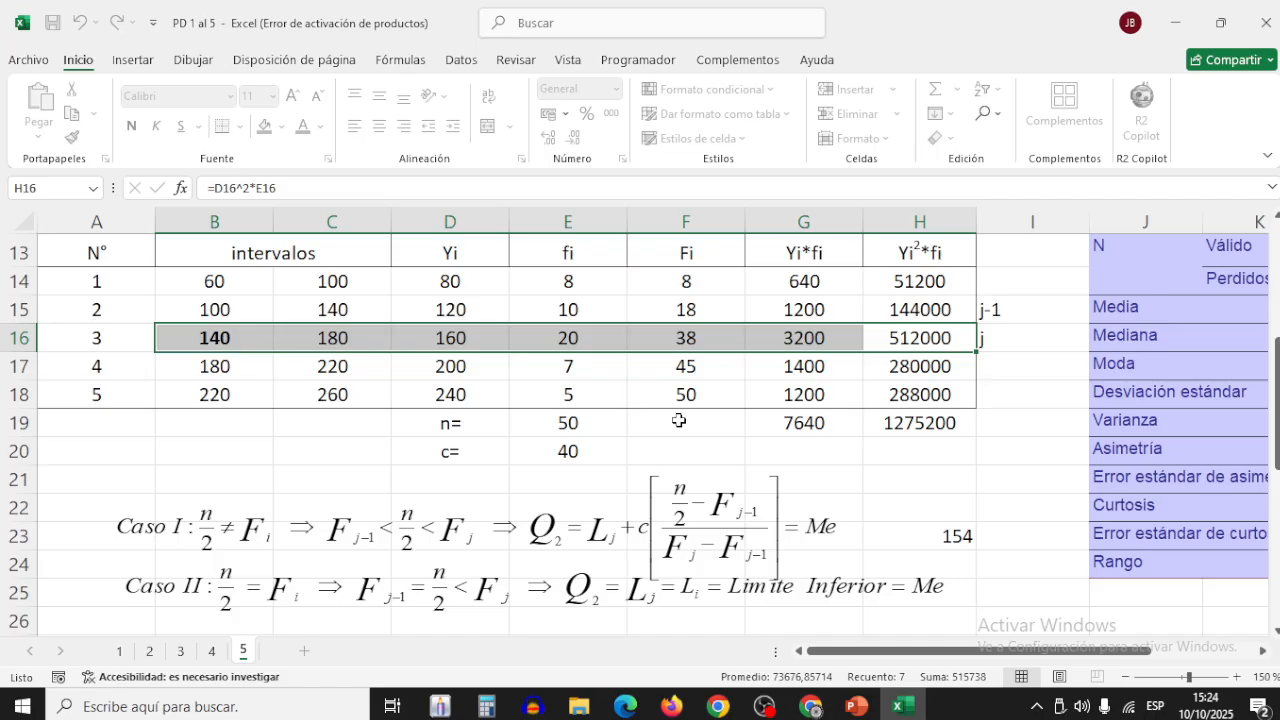
scroll(722, 451, "down", 1)
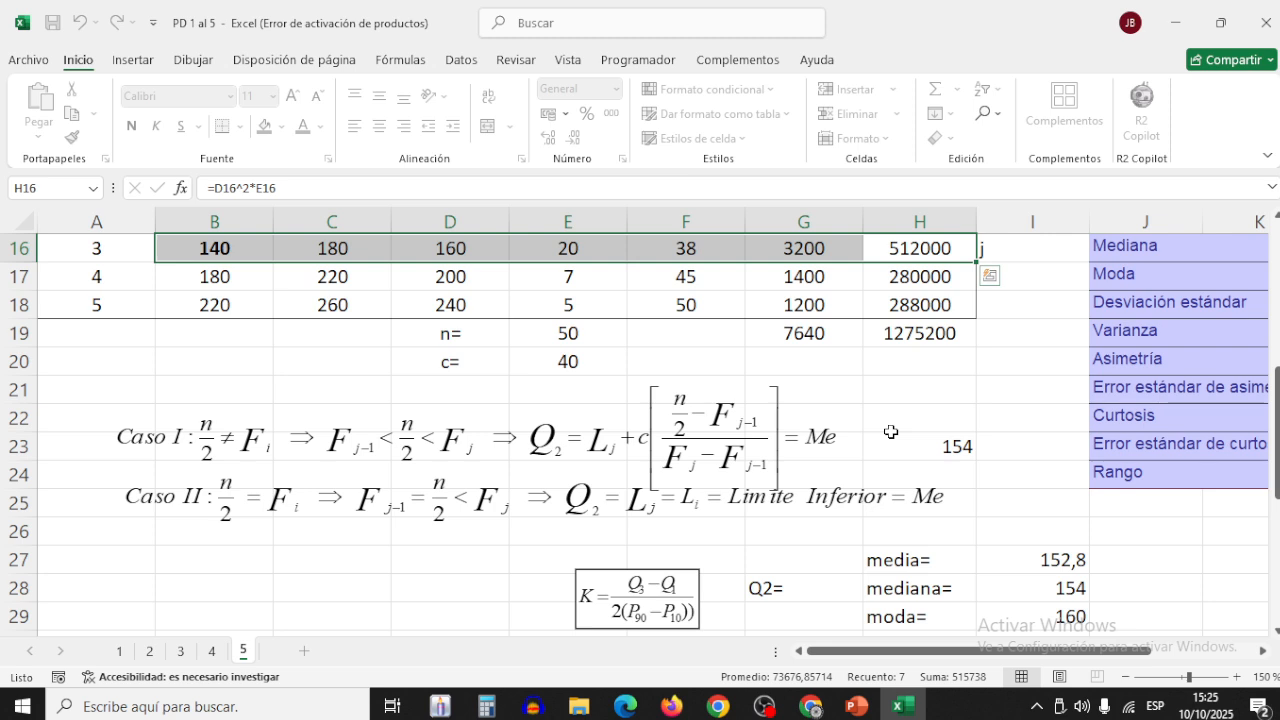
scroll(890, 432, "up", 1)
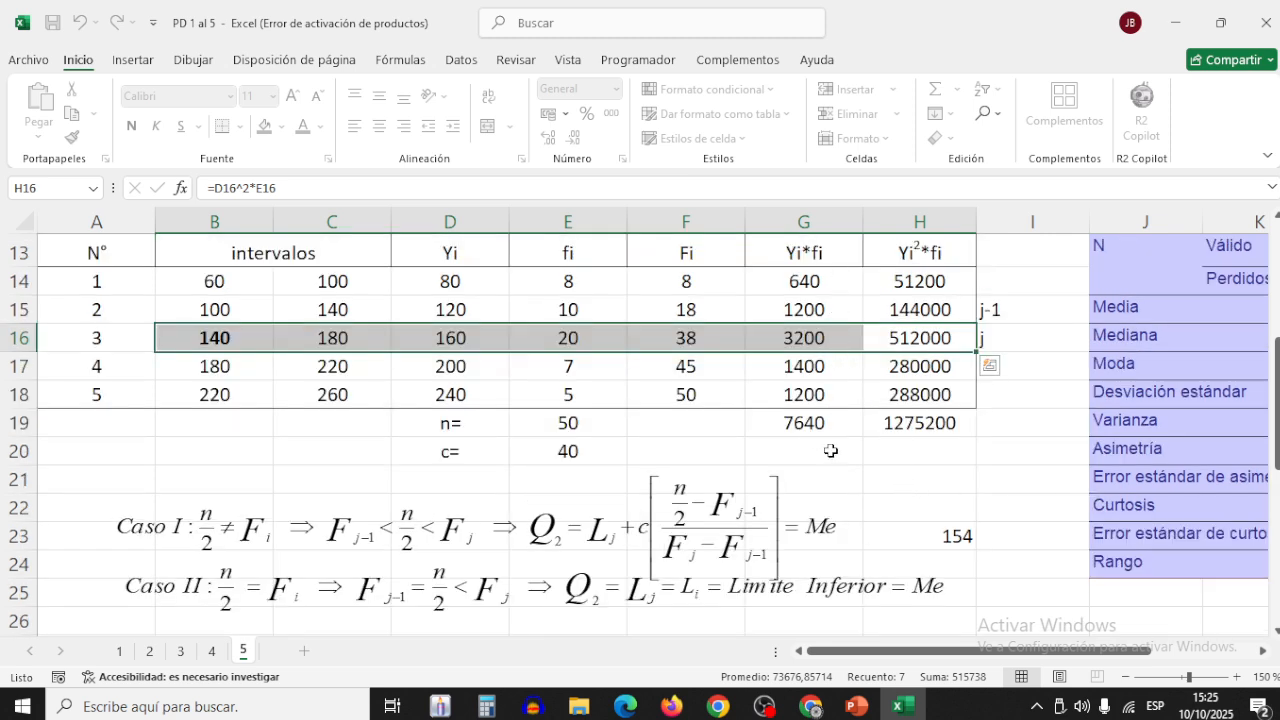
Check the Yi*fi sum in G19 and the moda value in I29
left_click(812, 424)
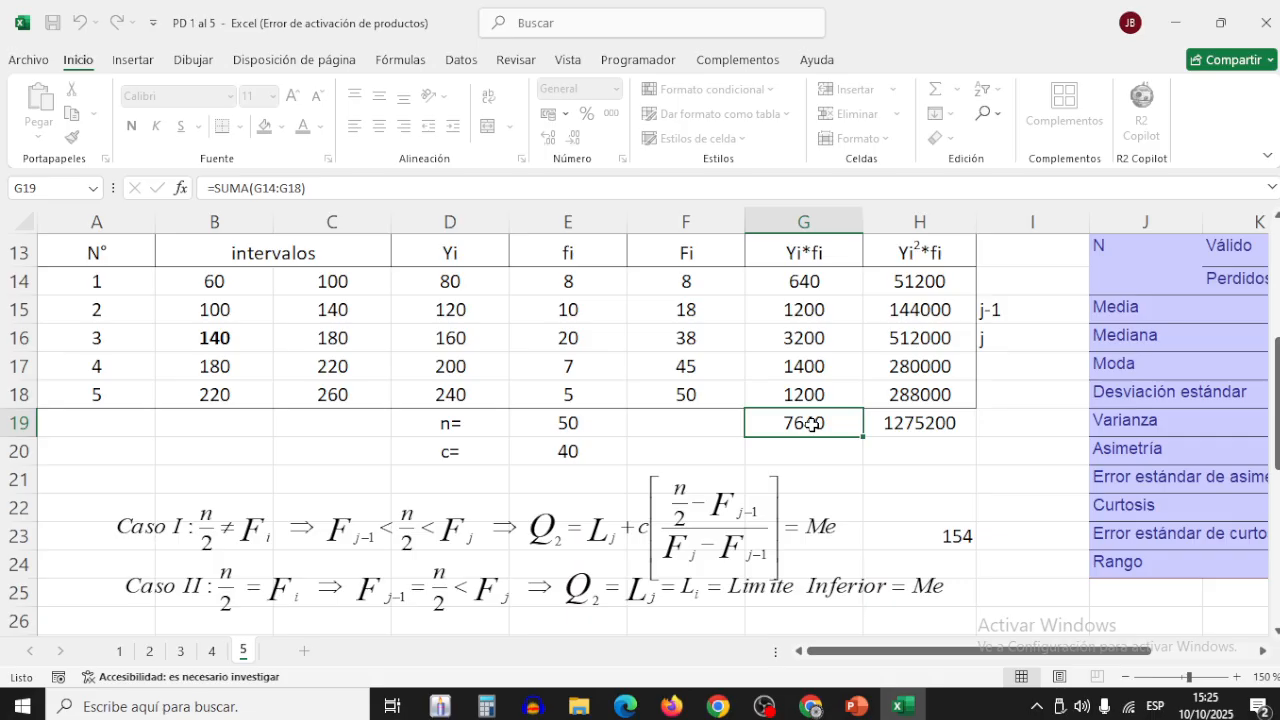
scroll(812, 424, "down", 1)
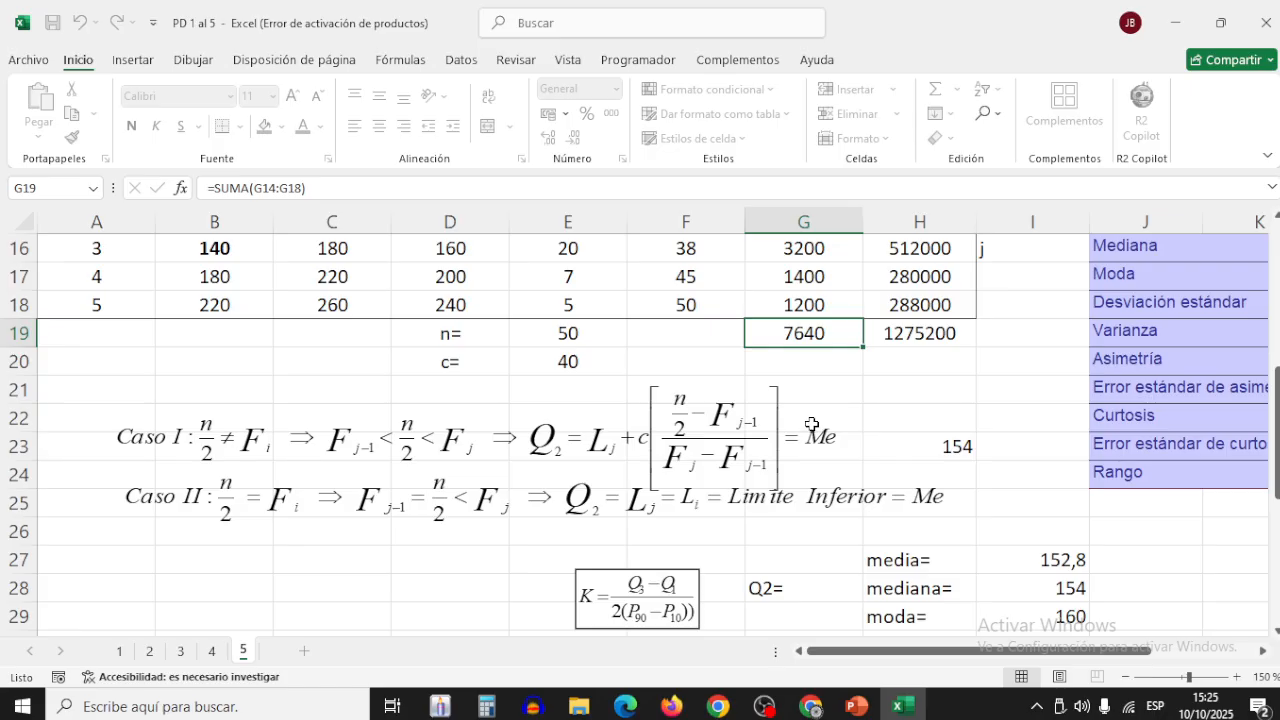
left_click(1080, 614)
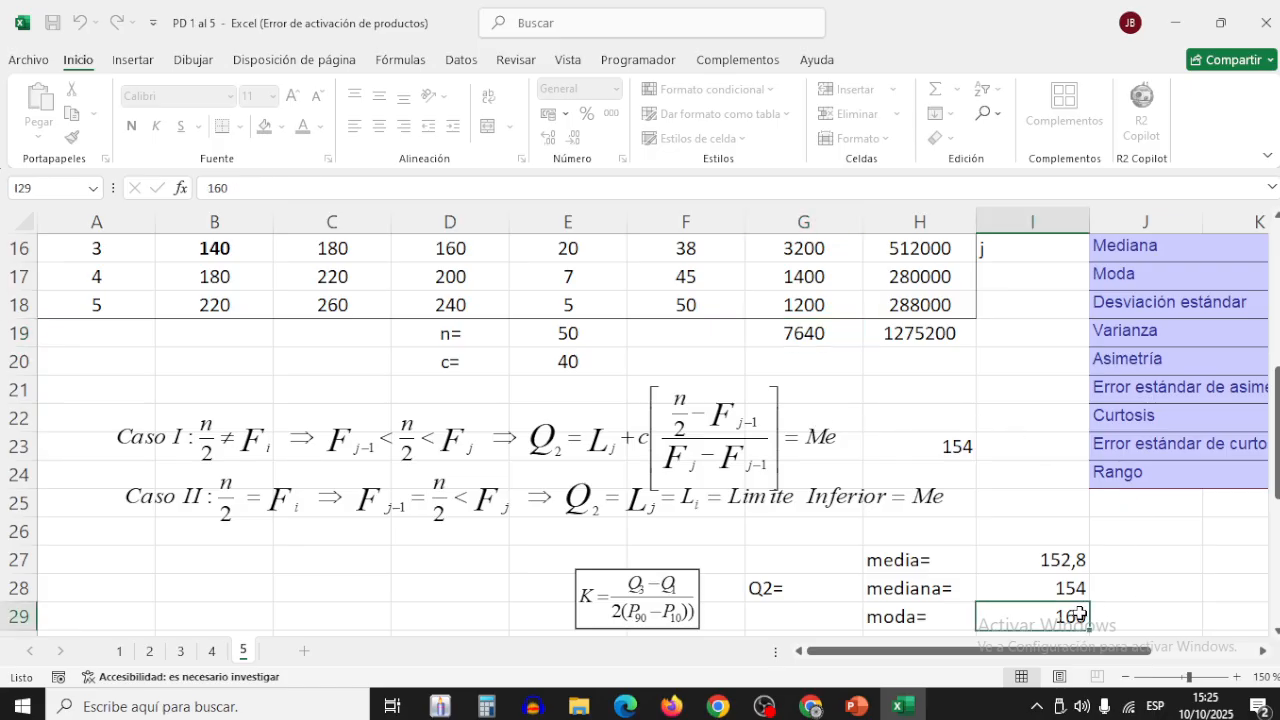
scroll(1105, 614, "up", 1)
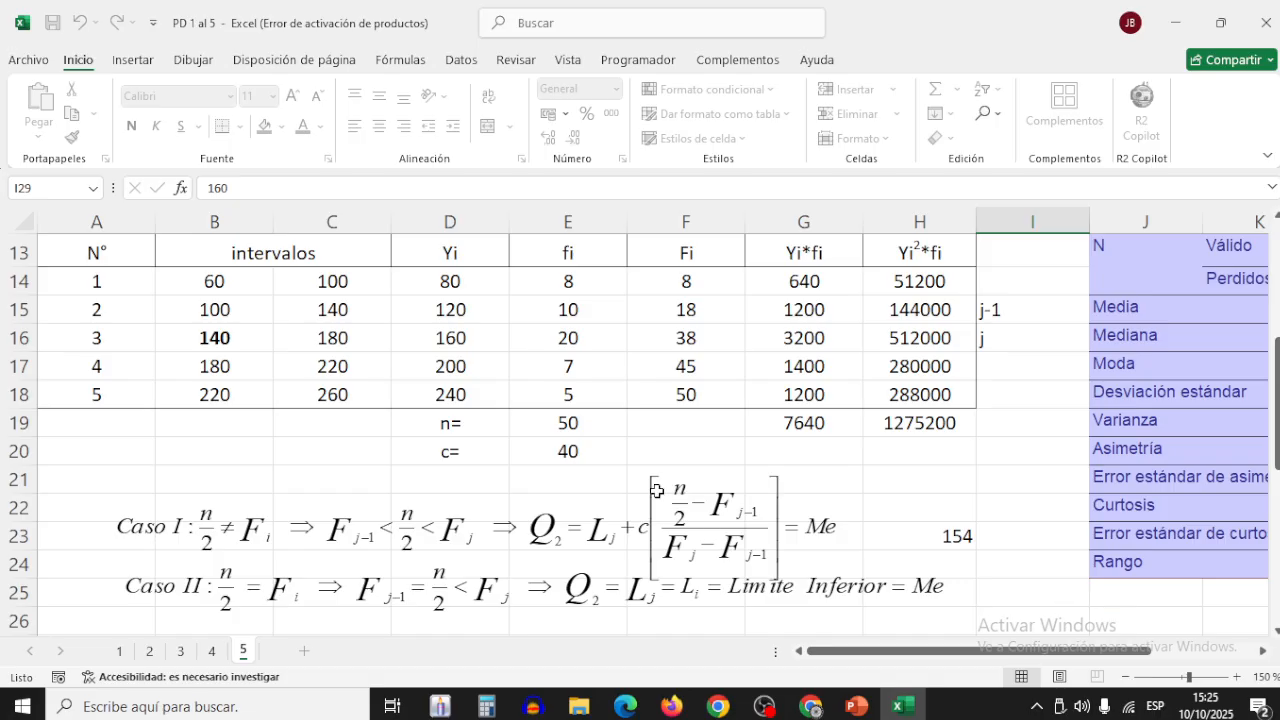
Review the Yi midpoints in D14:D18 and the media, mediana, moda, var and ds summary in H27:I31
left_click_drag(487, 279, 480, 400)
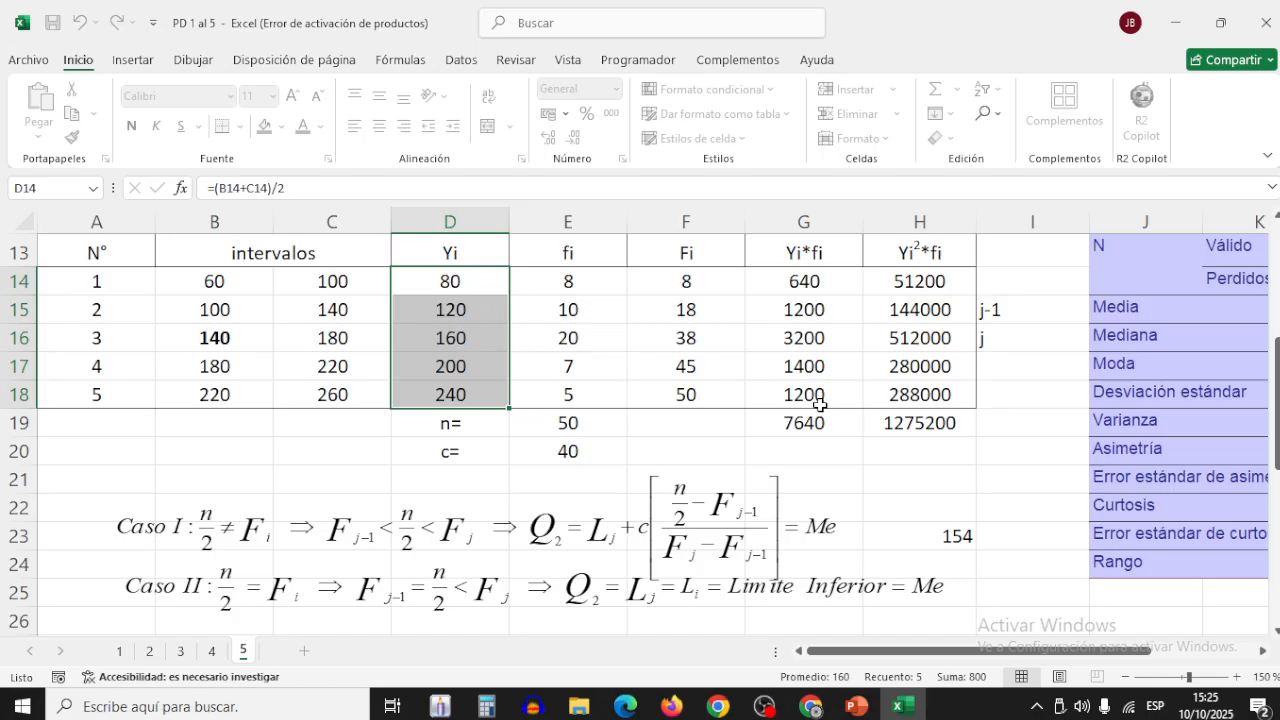
scroll(820, 405, "down", 2)
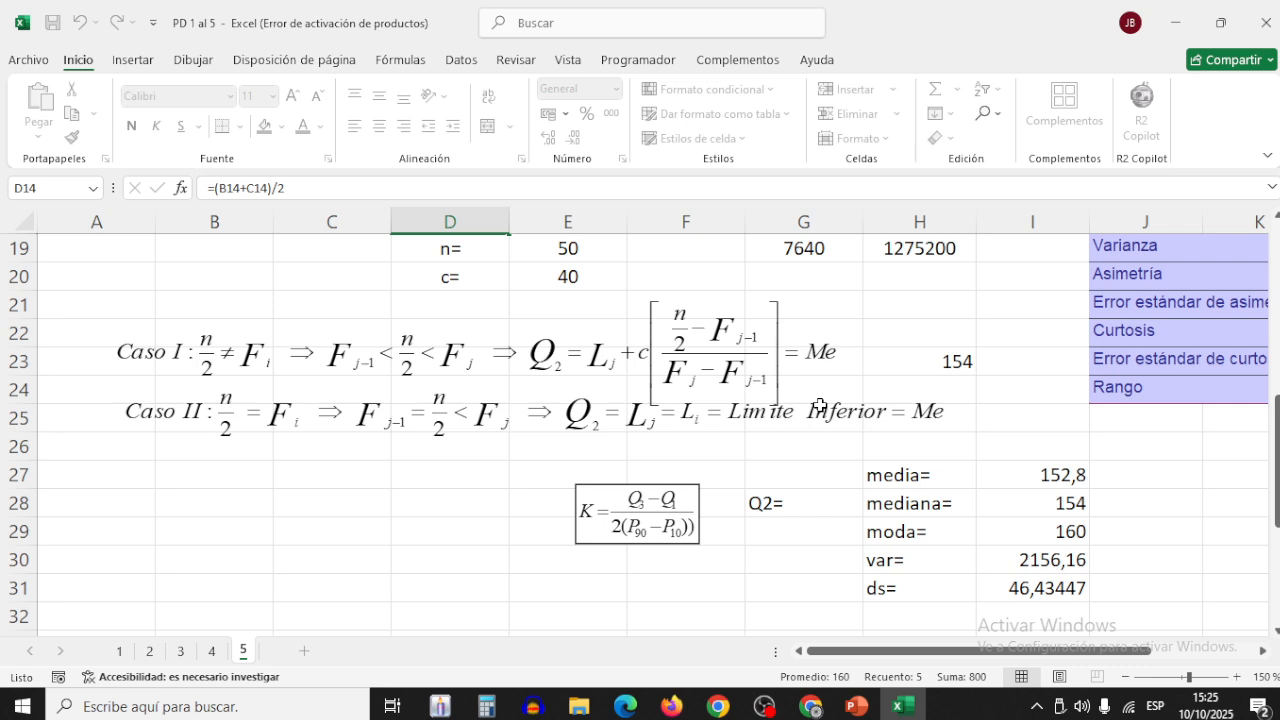
scroll(820, 405, "up", 2)
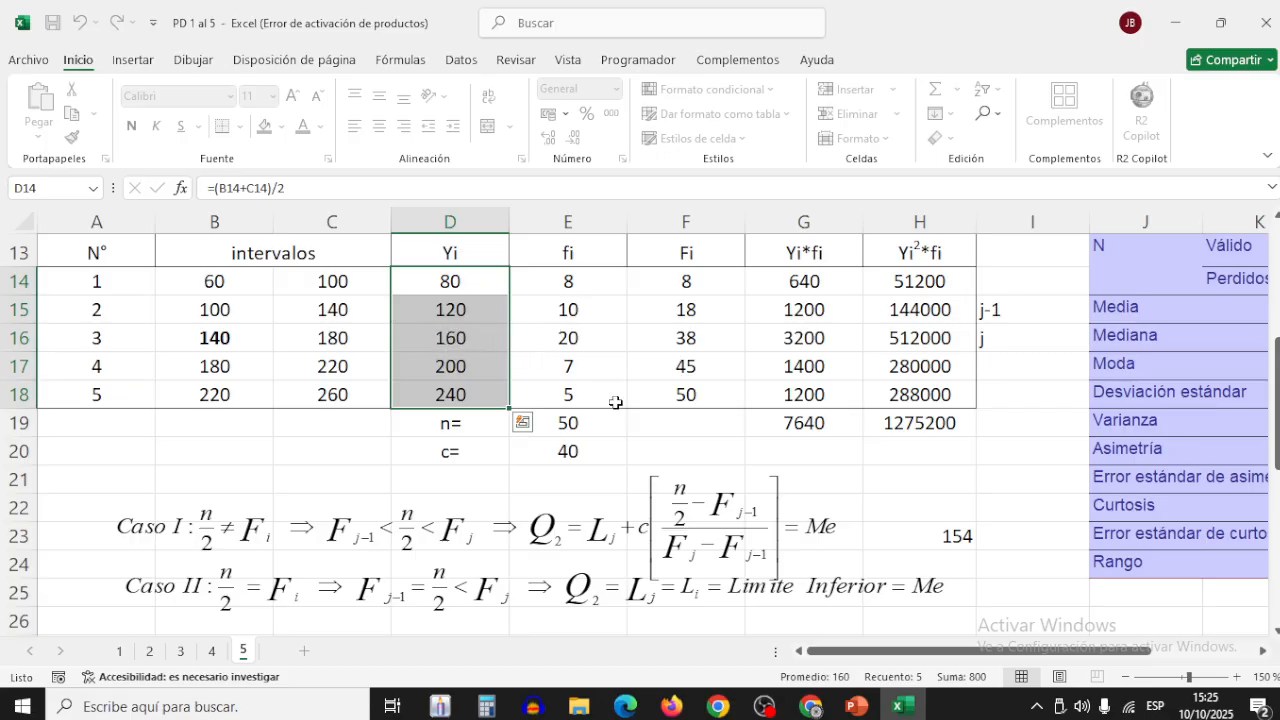
scroll(613, 400, "down", 2)
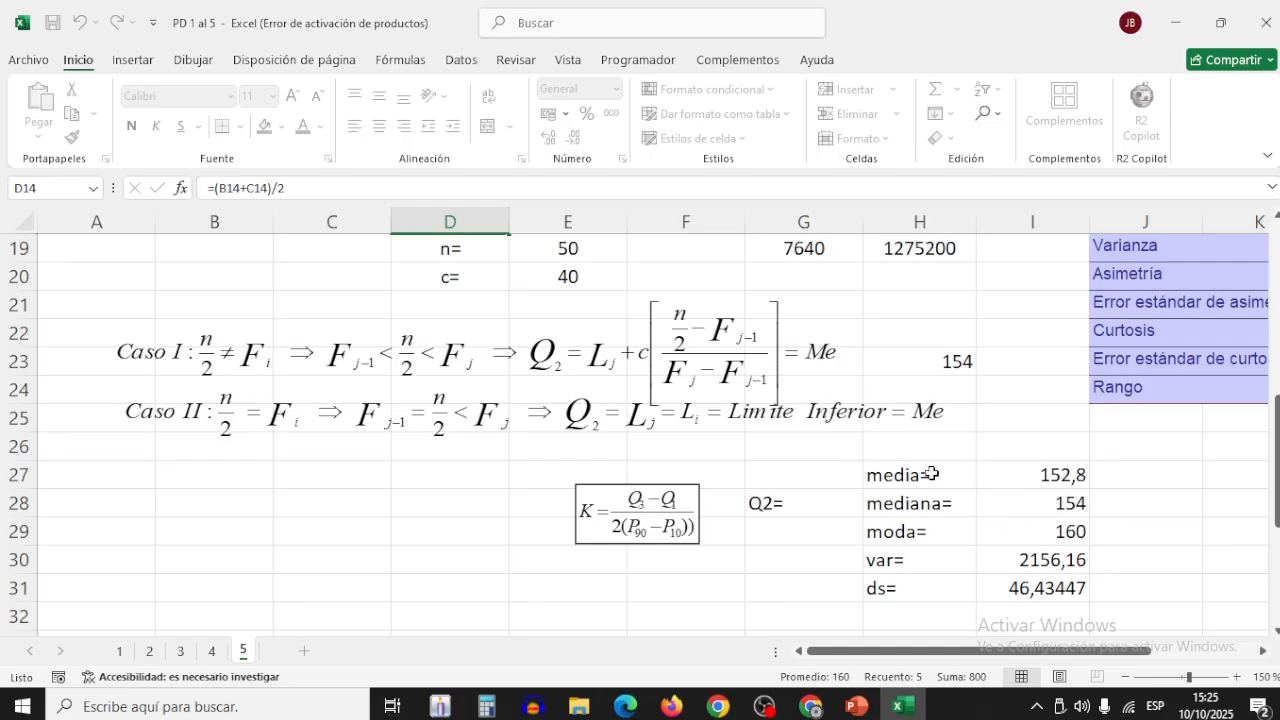
left_click_drag(926, 474, 1028, 585)
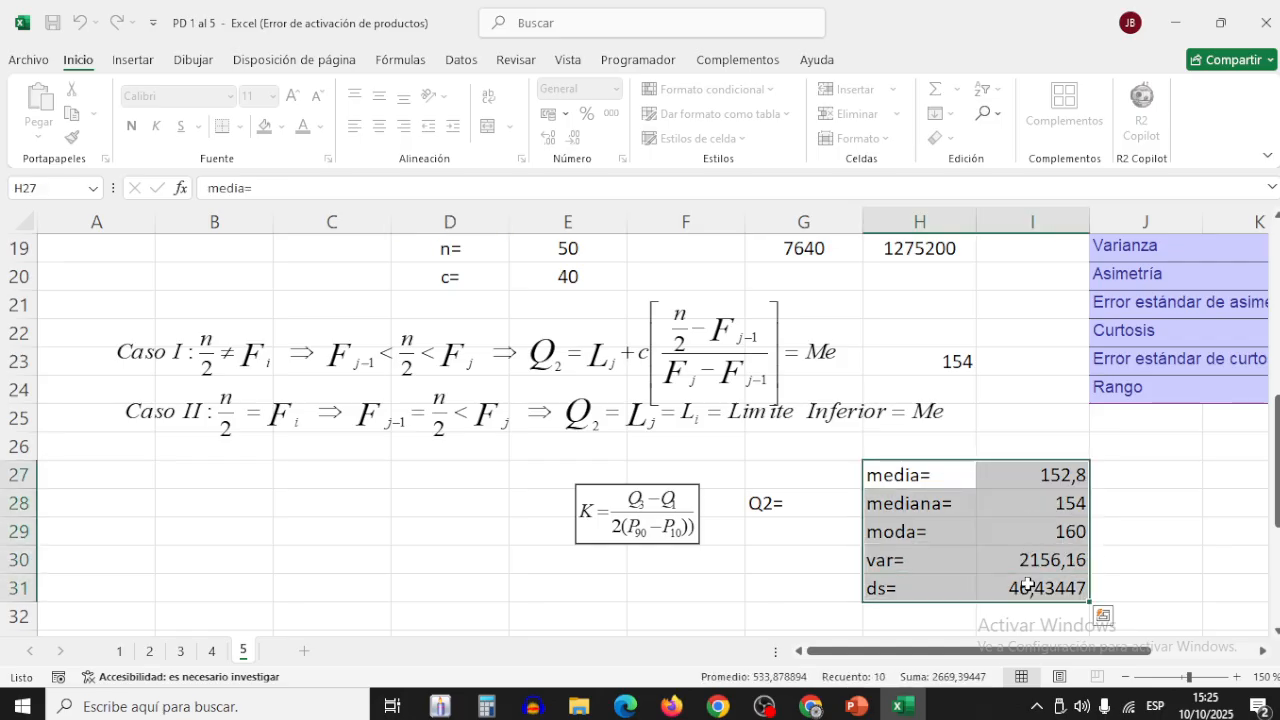
left_click(1172, 529)
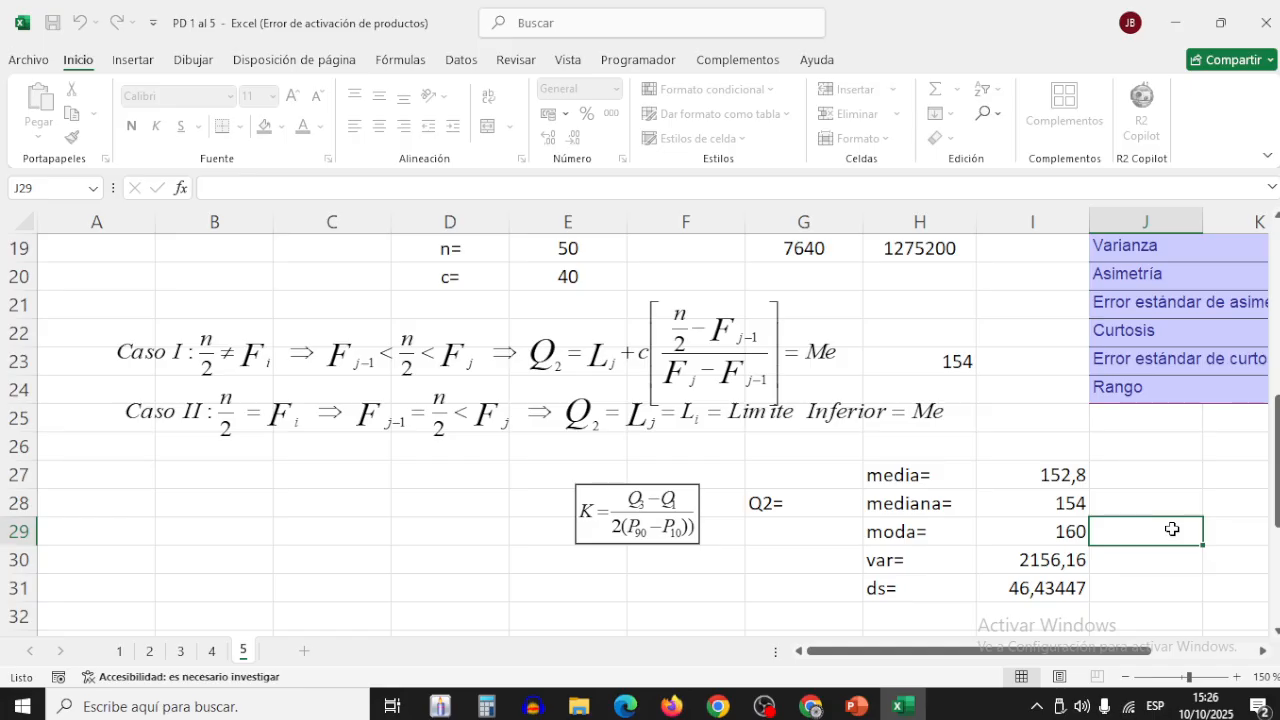
Review the Yi²*fi values in H14:H18 and their sum formula in H19, which feed the variance in row 30
scroll(1172, 529, "up", 1)
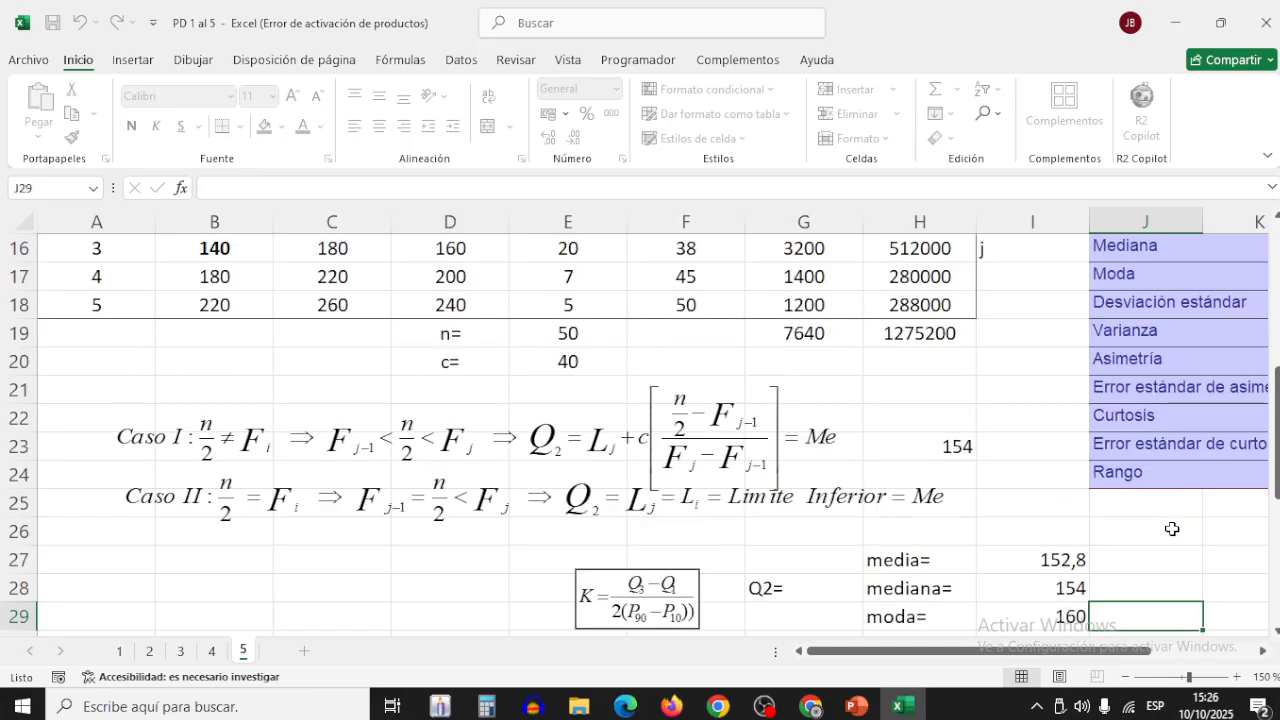
scroll(1172, 529, "down", 1)
left_click(892, 560)
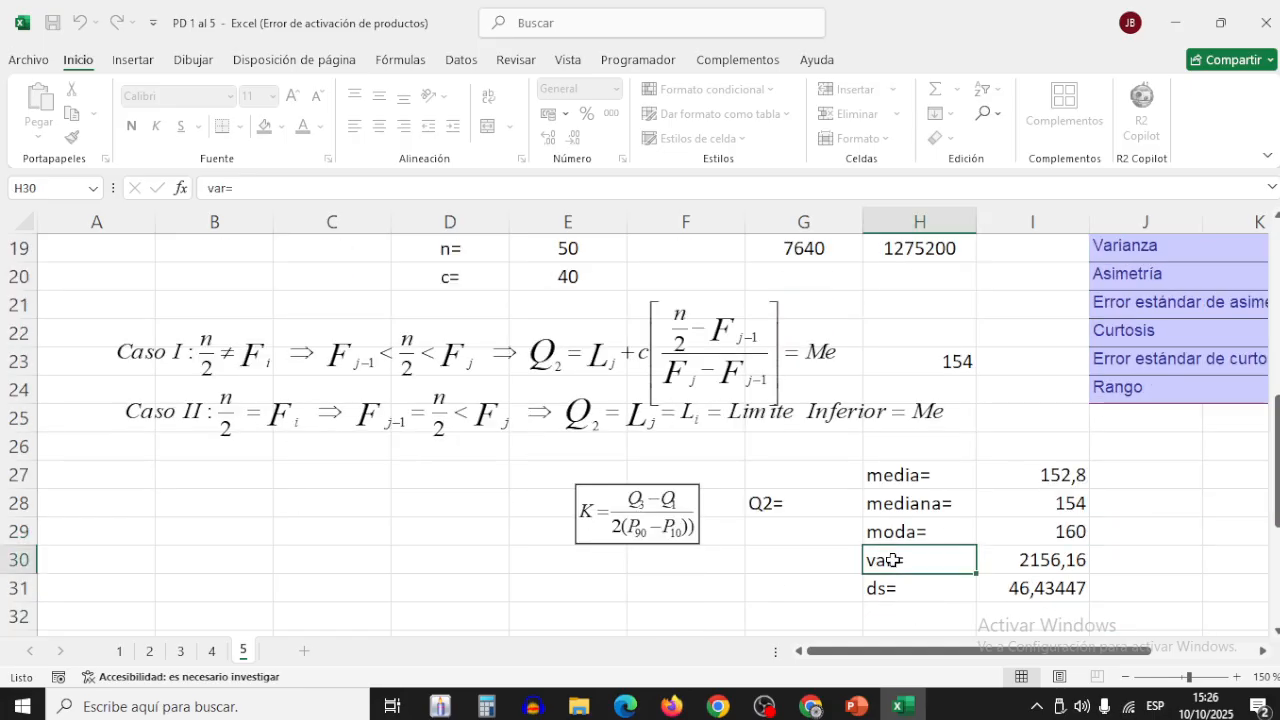
scroll(892, 560, "up", 3)
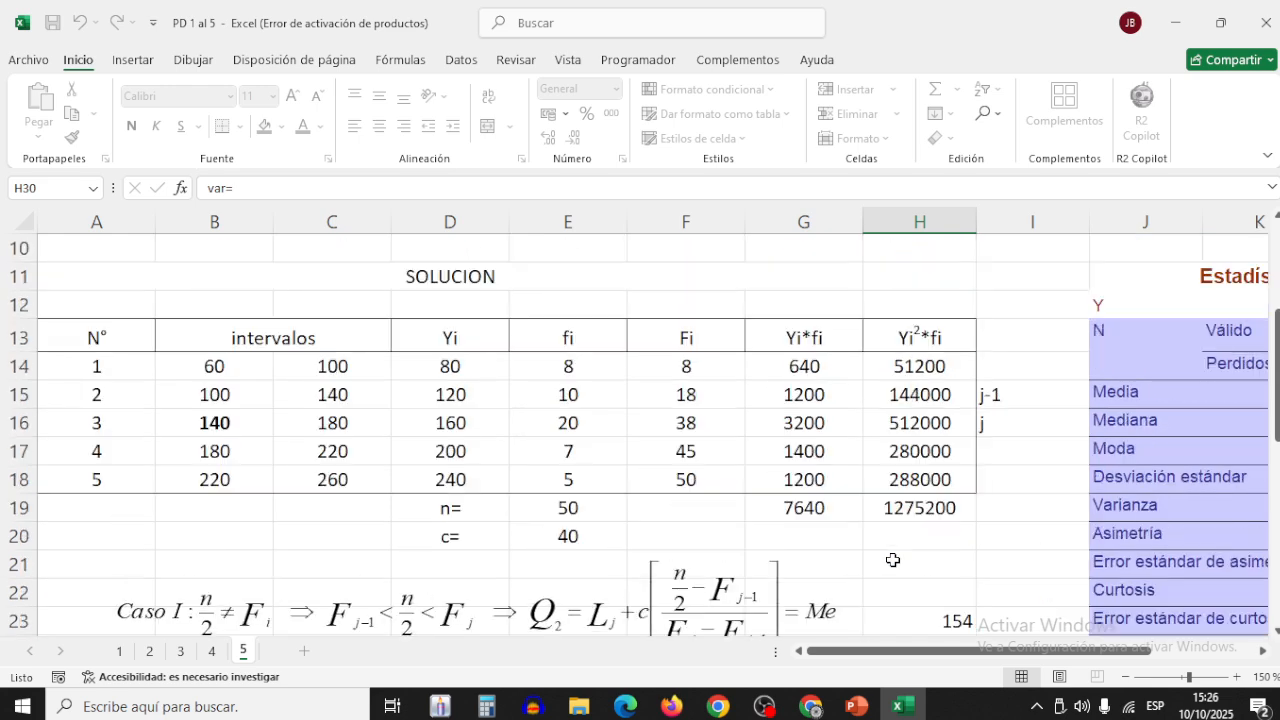
scroll(892, 560, "down", 1)
scroll(892, 560, "up", 1)
left_click(916, 375)
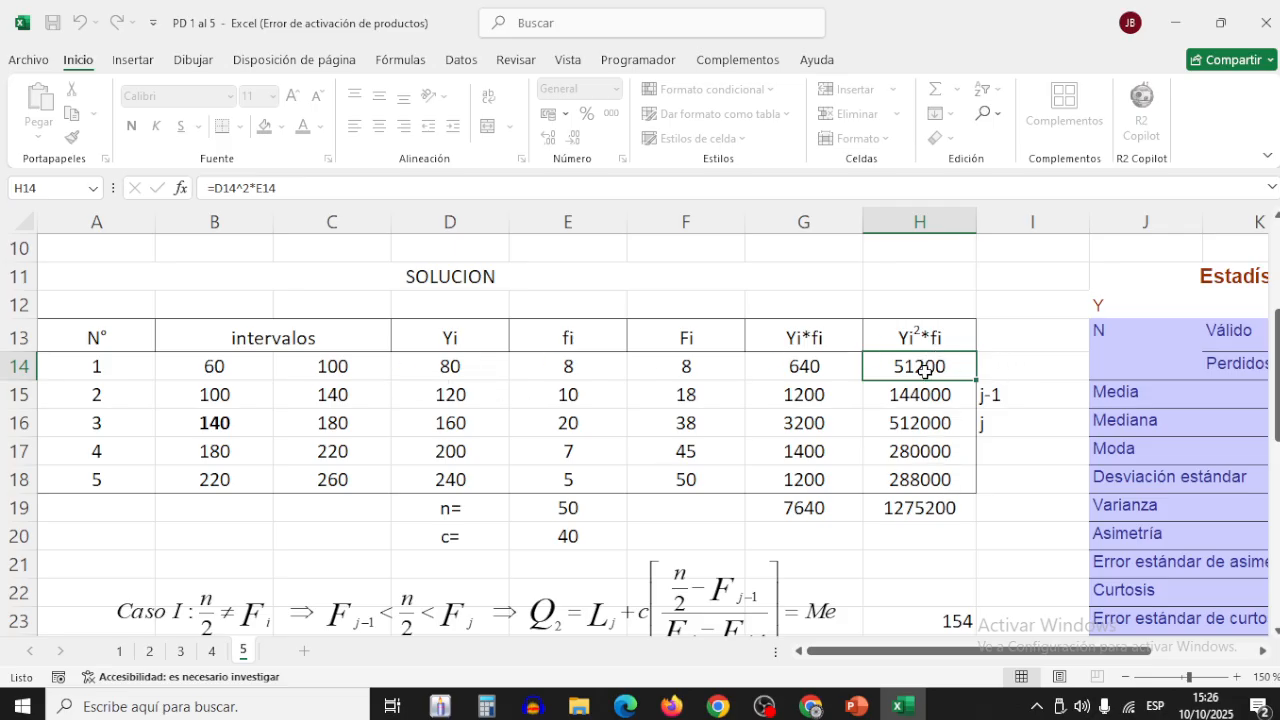
left_click_drag(937, 366, 936, 482)
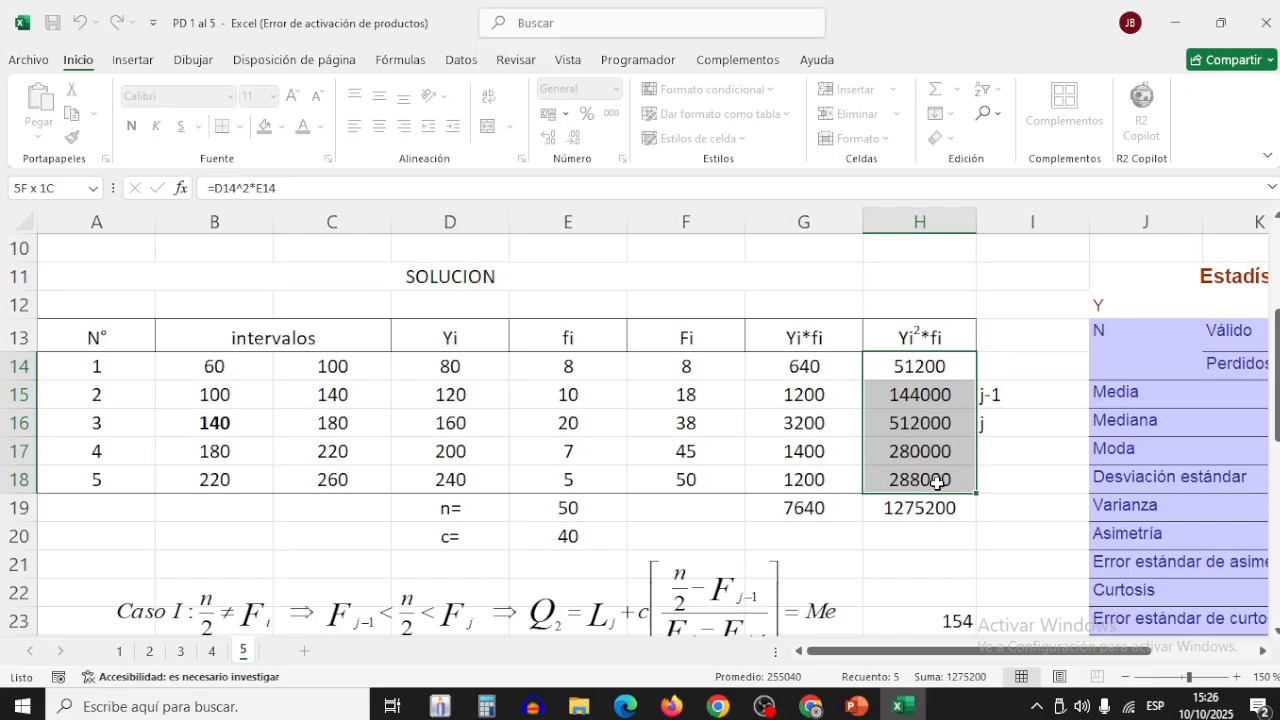
left_click_drag(936, 482, 936, 482)
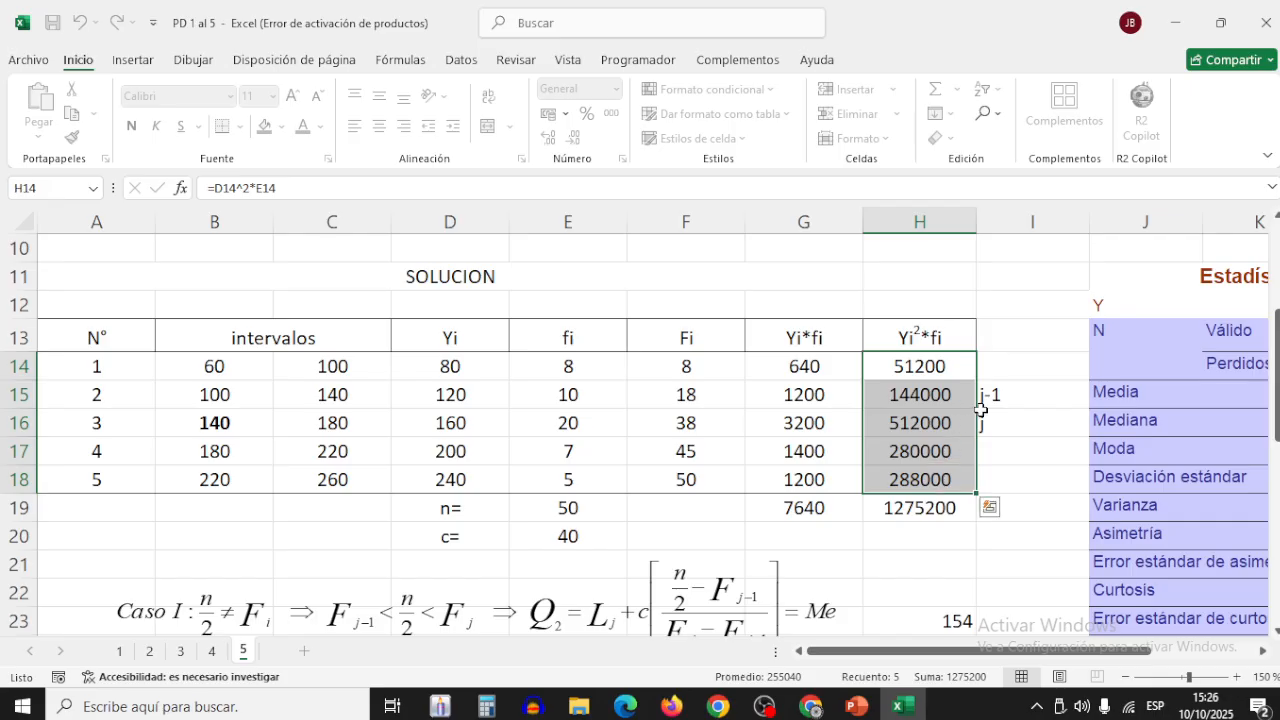
left_click(945, 509)
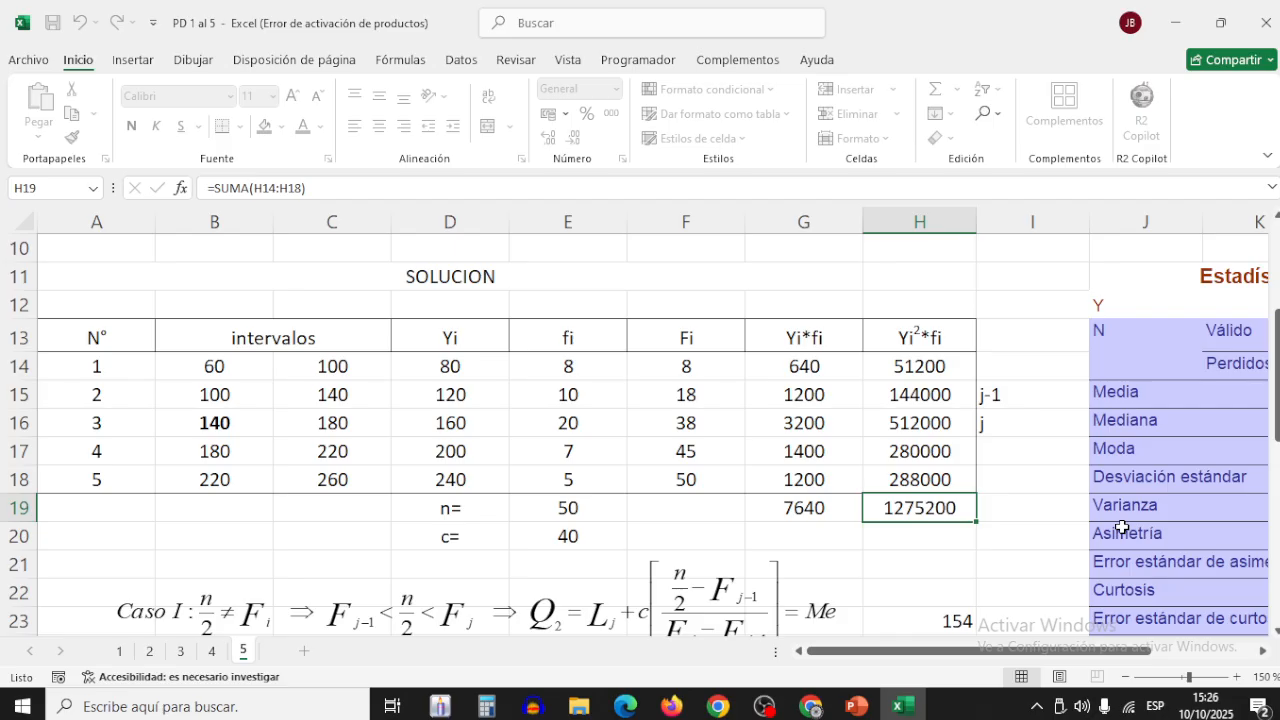
Check the formulas behind the media in I27, the variance in I30 and the standard deviation in I31
scroll(1122, 527, "down", 1)
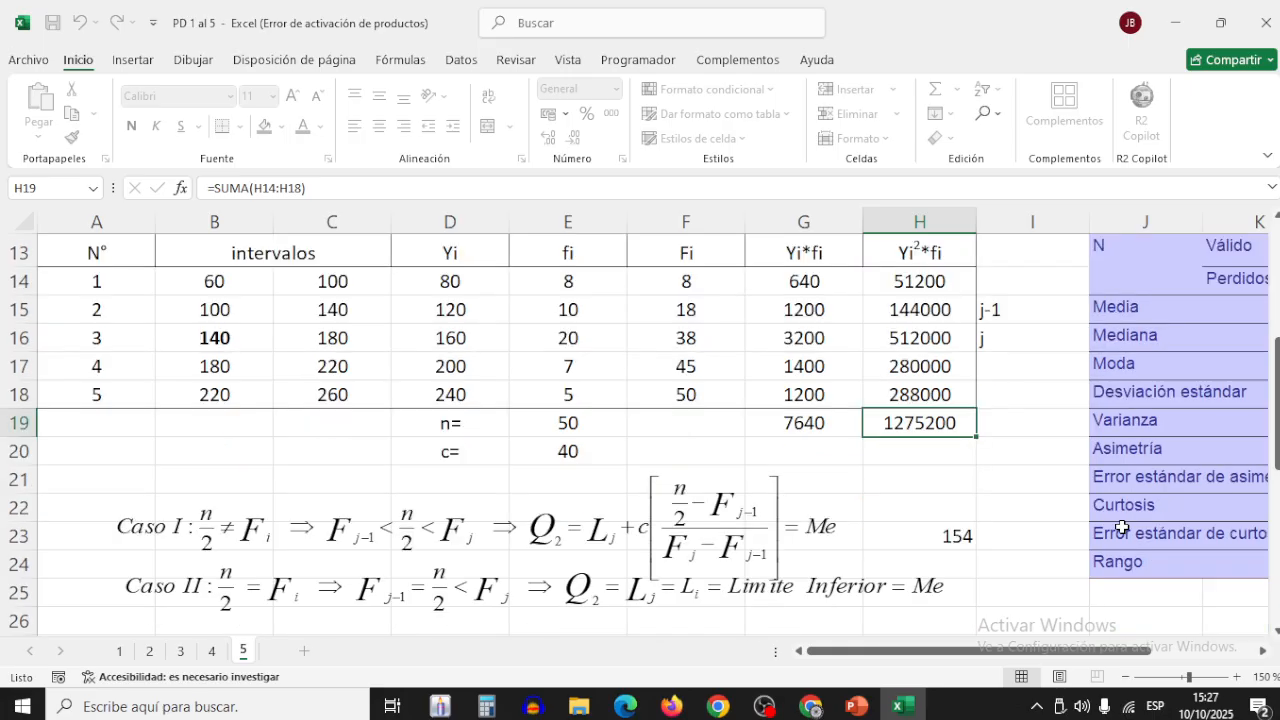
scroll(1122, 527, "down", 1)
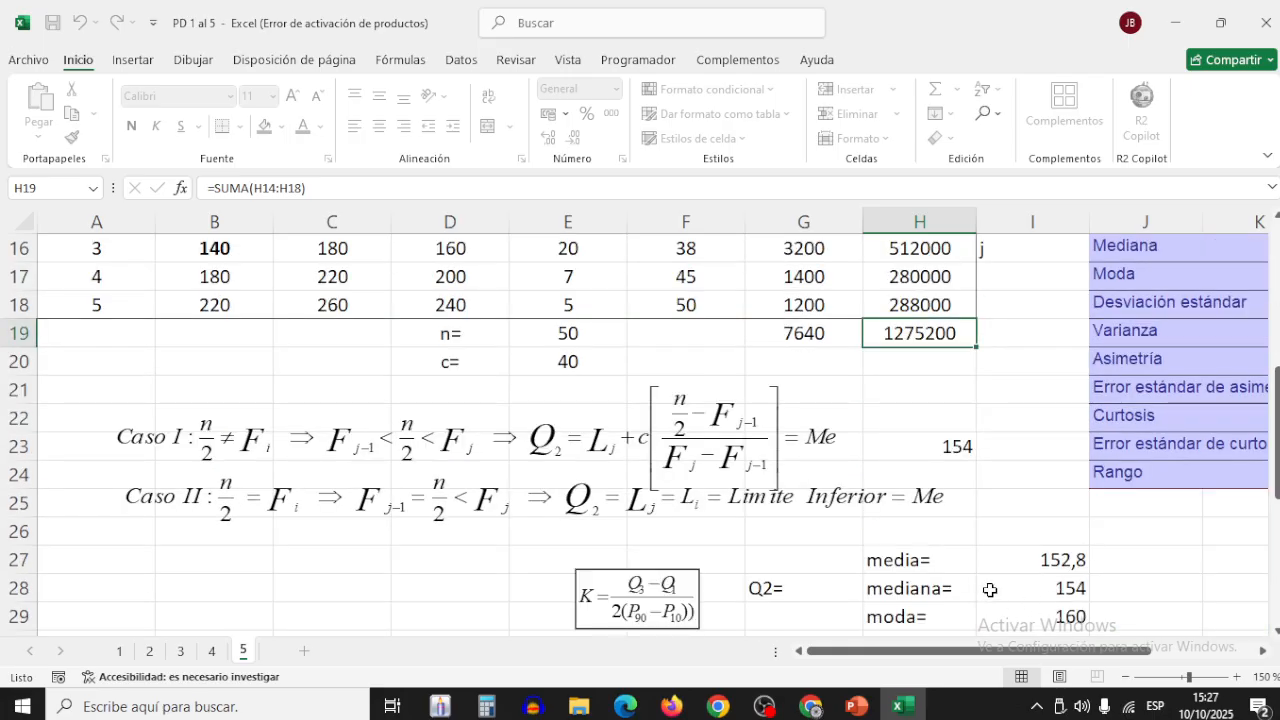
left_click(1065, 561)
scroll(1065, 561, "down", 1)
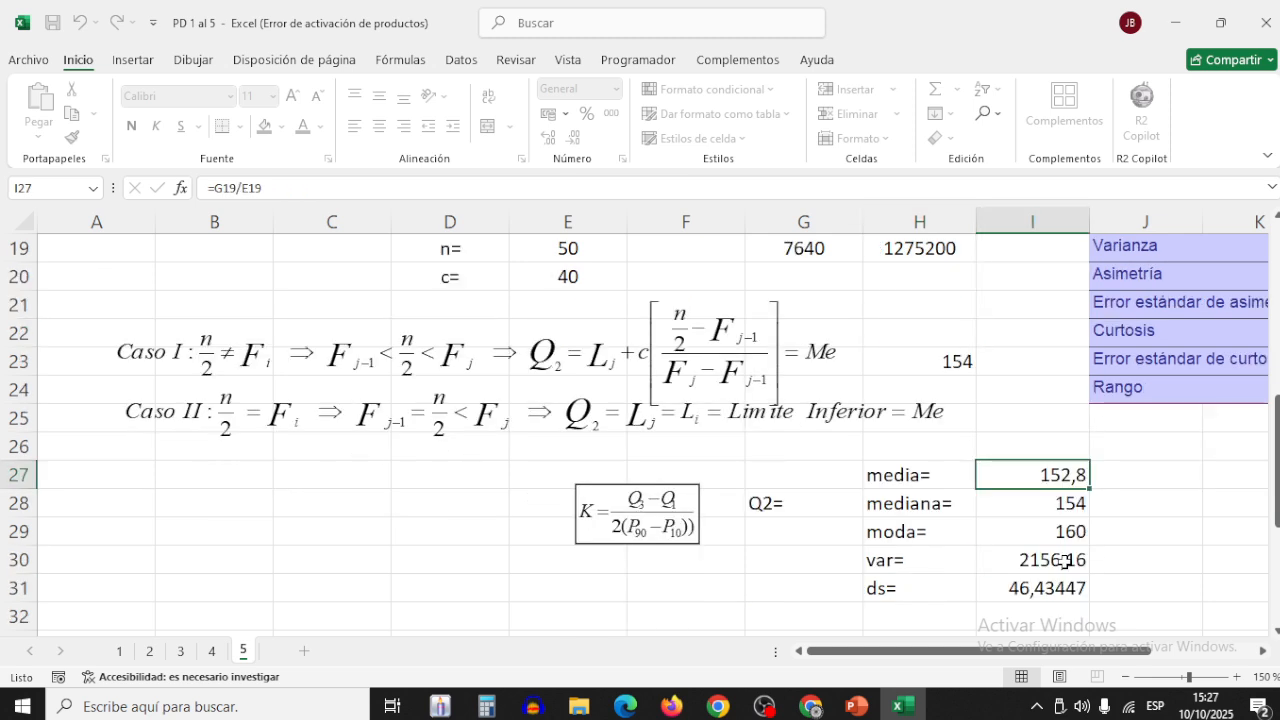
left_click_drag(1062, 651, 1132, 655)
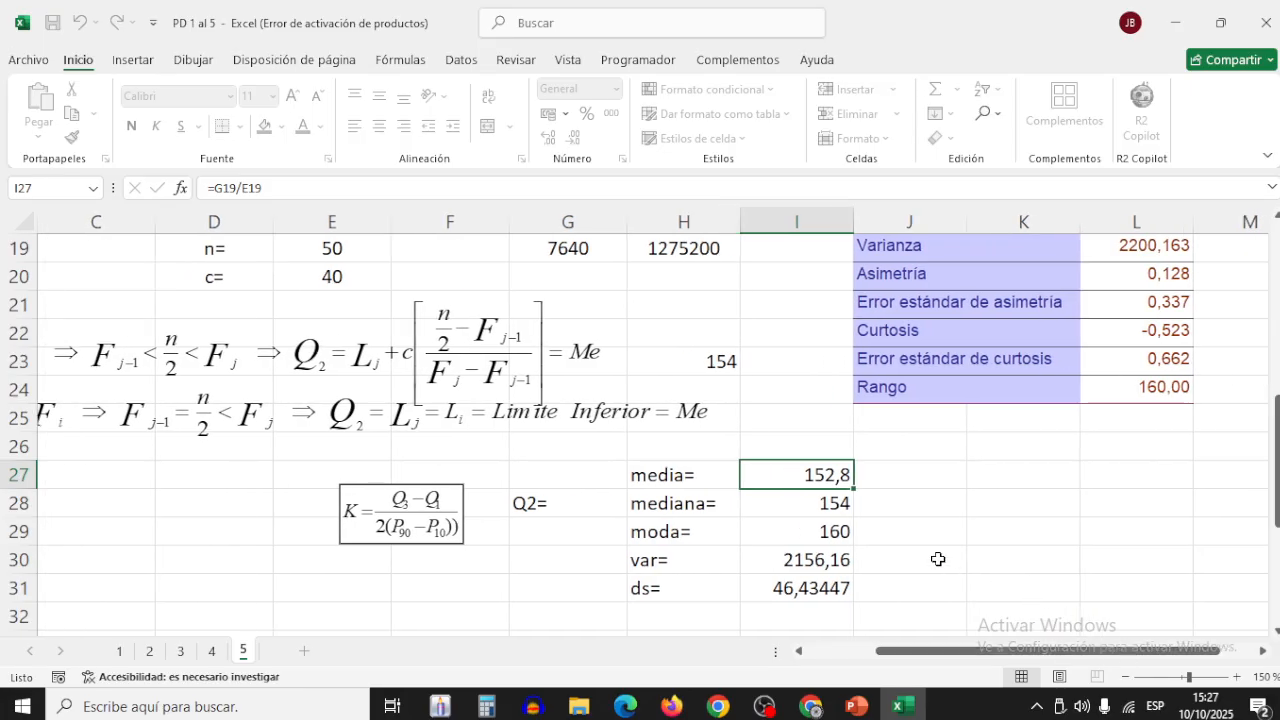
left_click(824, 566)
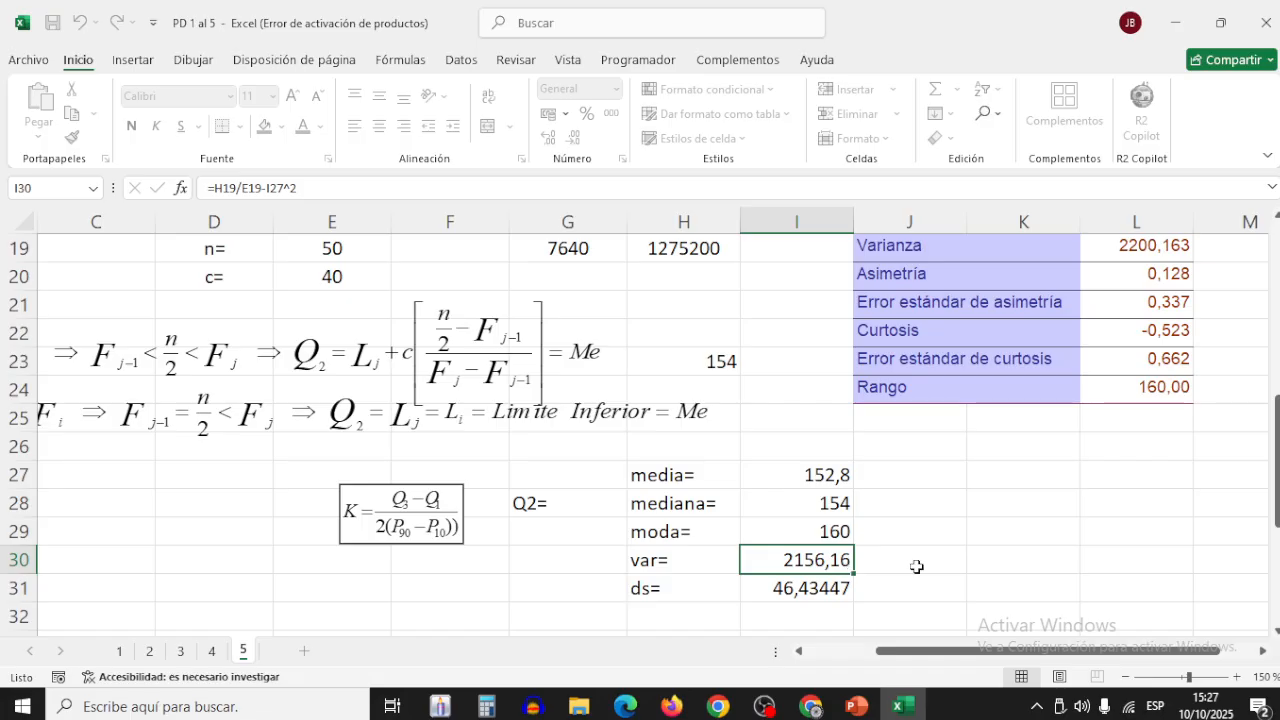
left_click(802, 587)
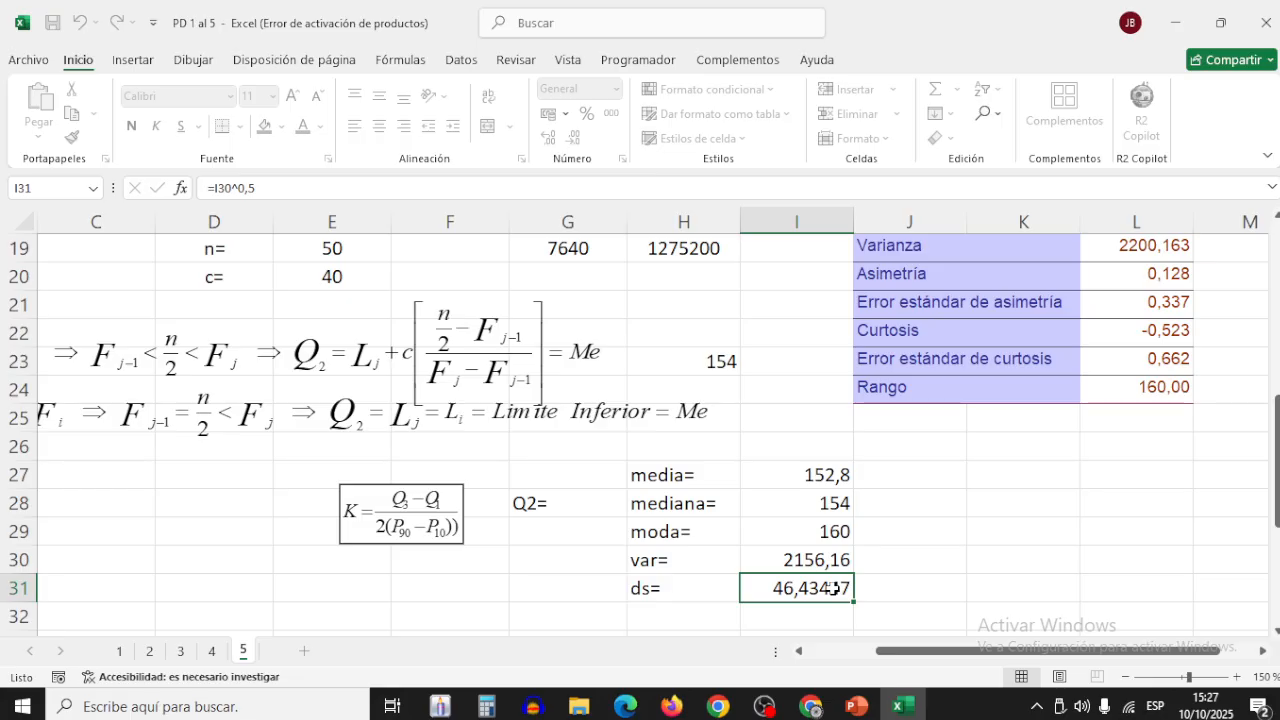
left_click(939, 580)
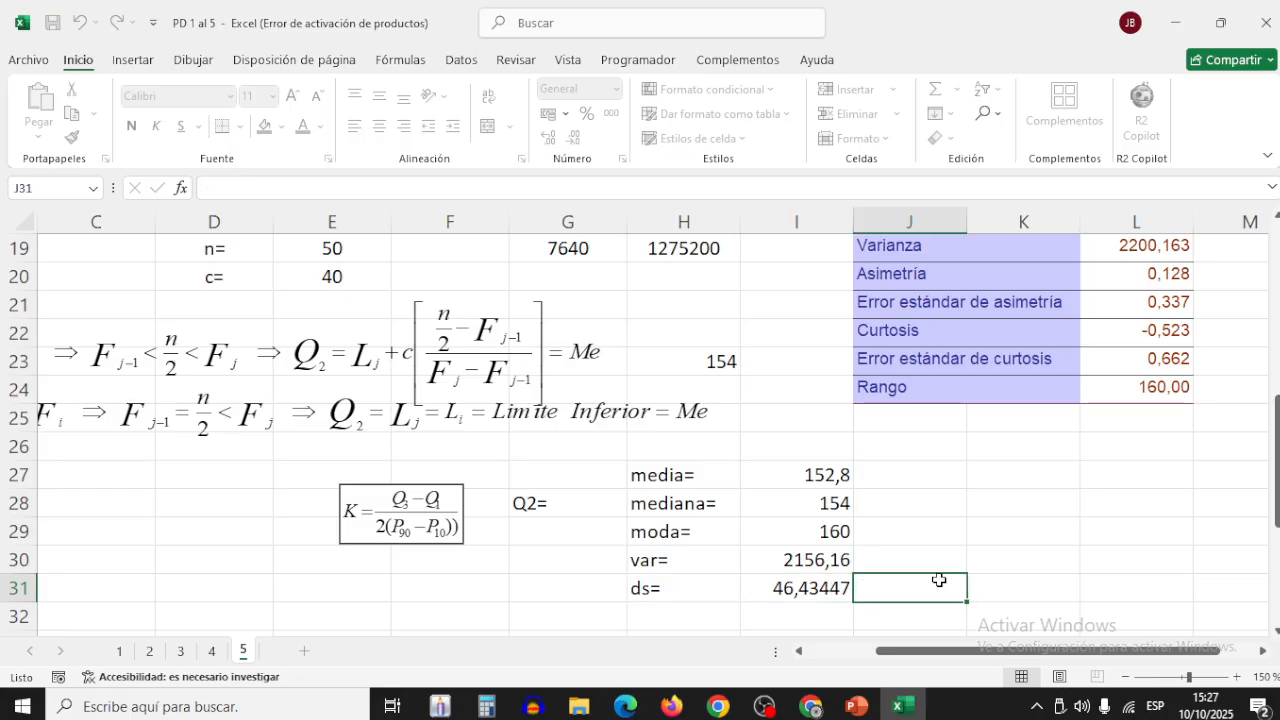
Examine the Var(y) and asymmetry formula images in rows 33 to 39 together with the ds formula in I31
scroll(939, 580, "down", 1)
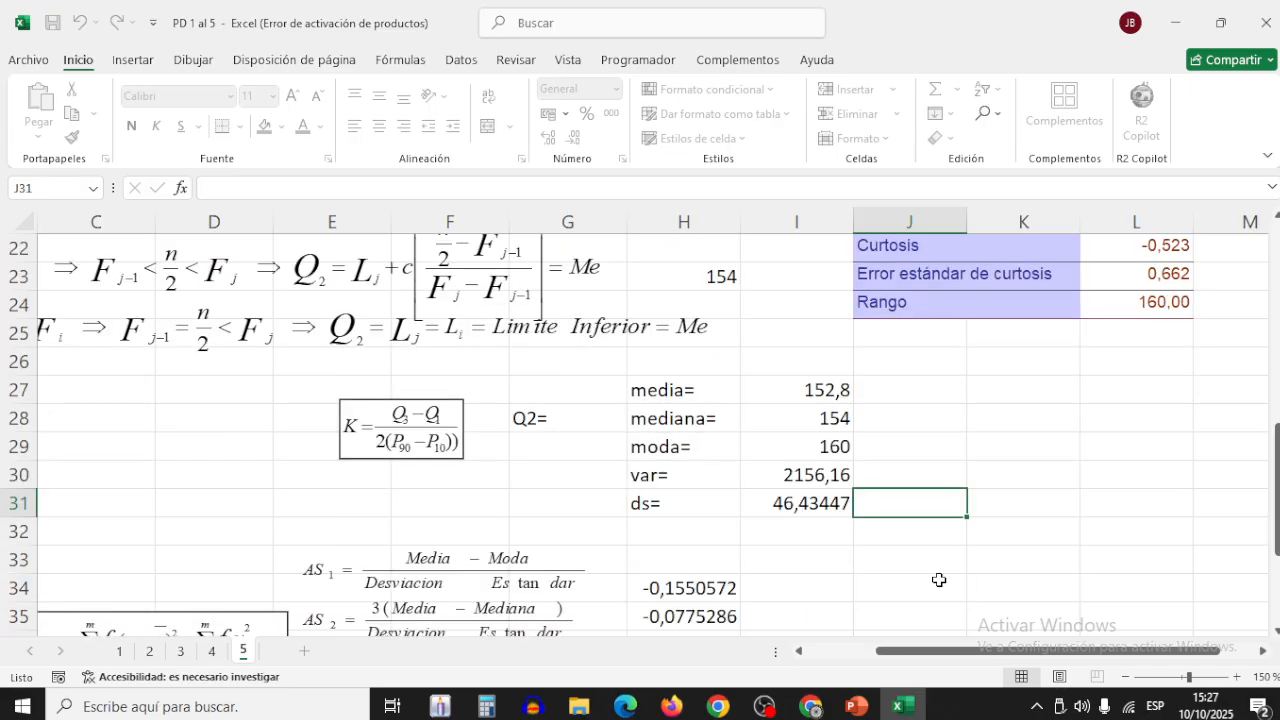
scroll(939, 580, "down", 2)
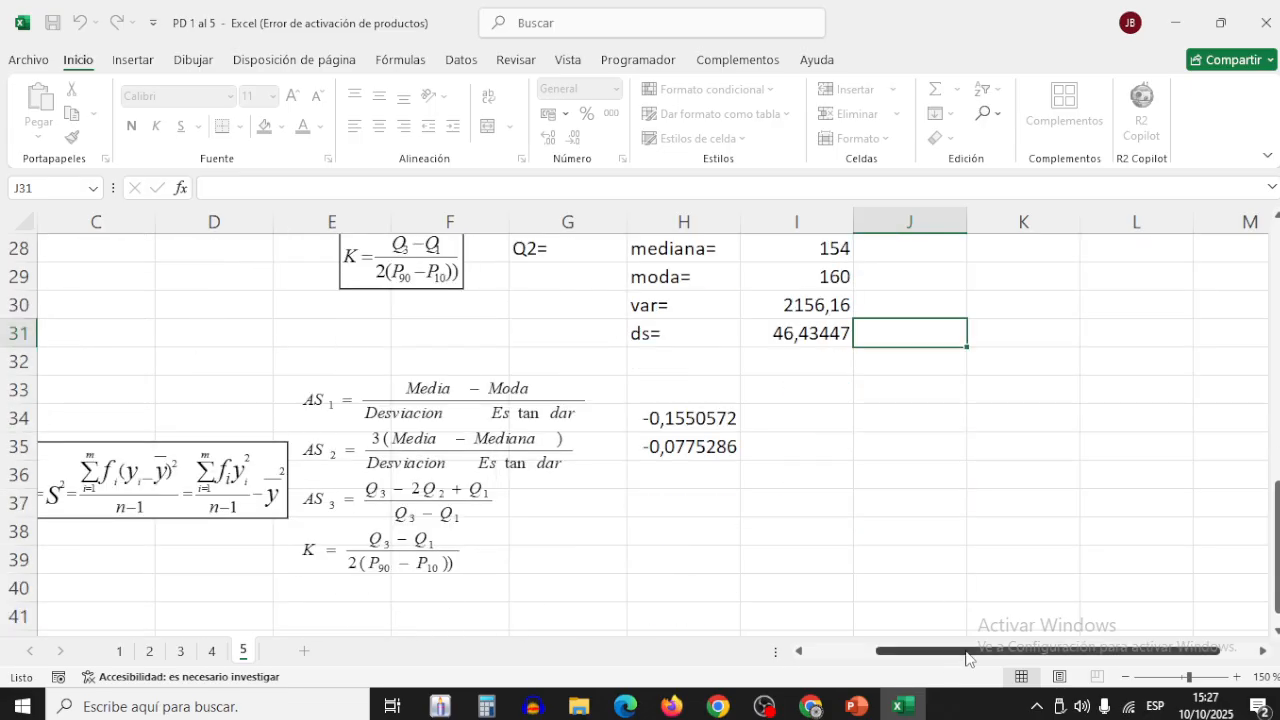
left_click_drag(966, 658, 826, 632)
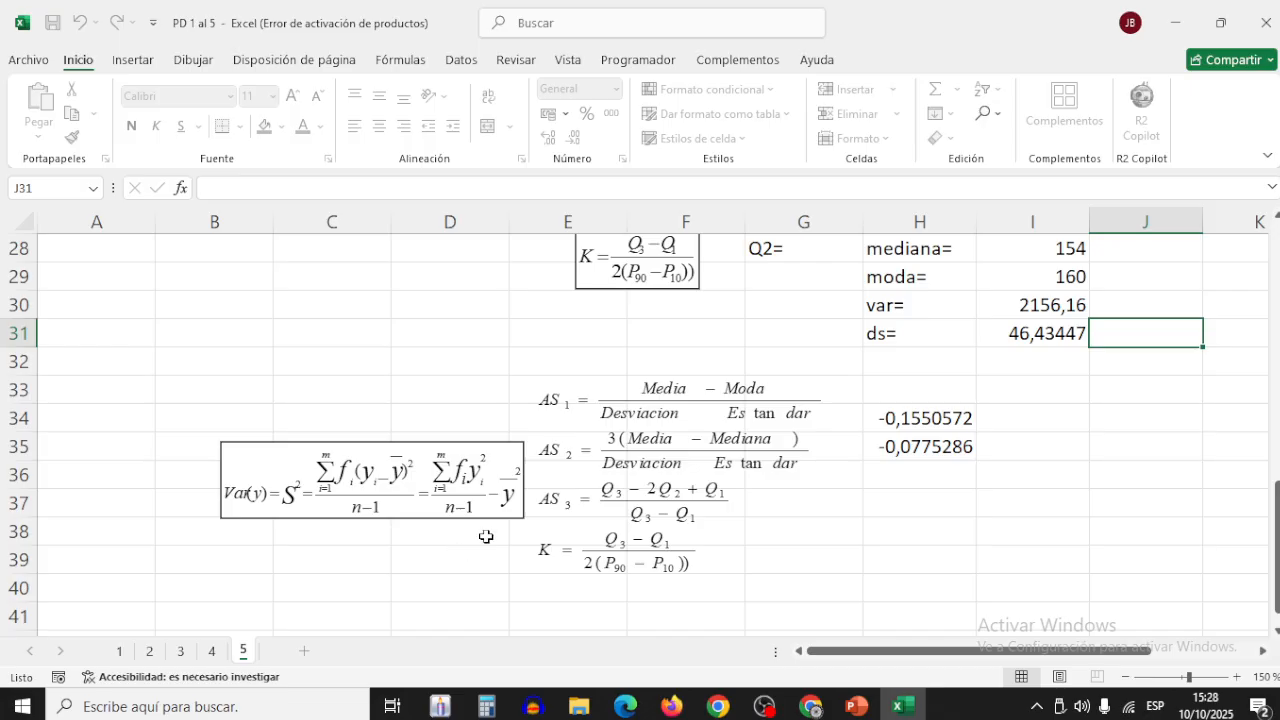
left_click(1236, 677)
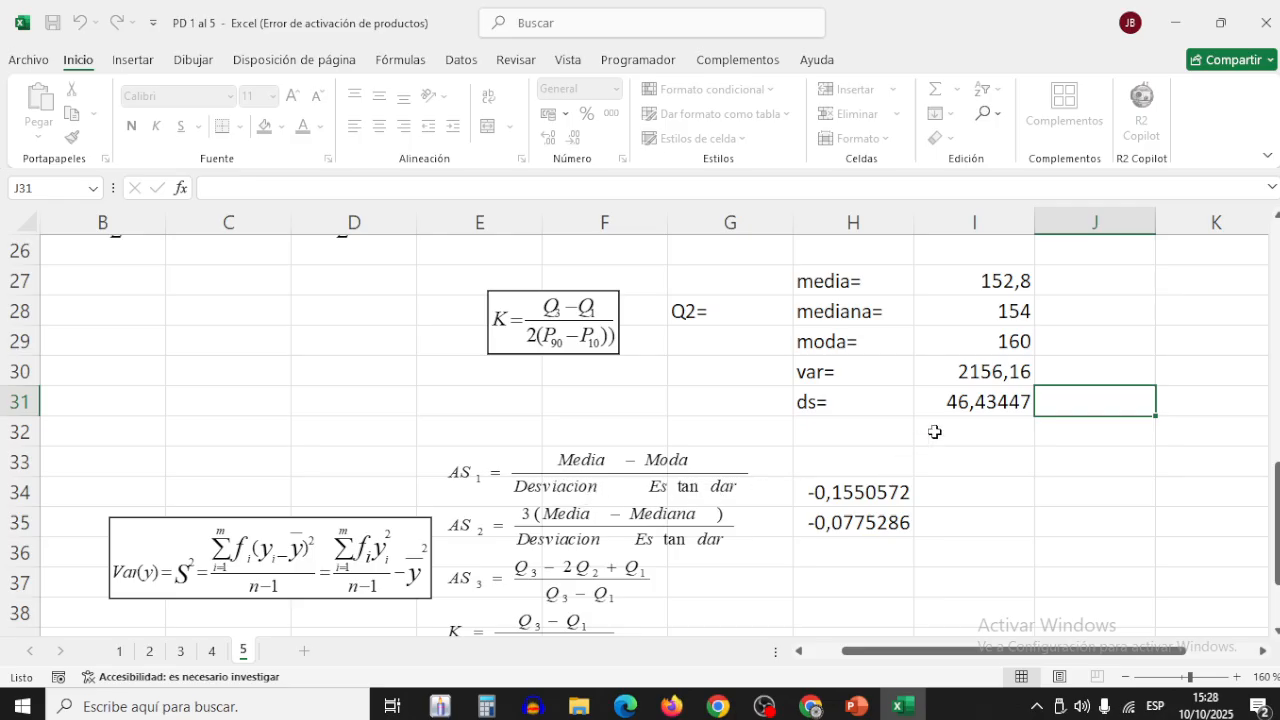
left_click(982, 402)
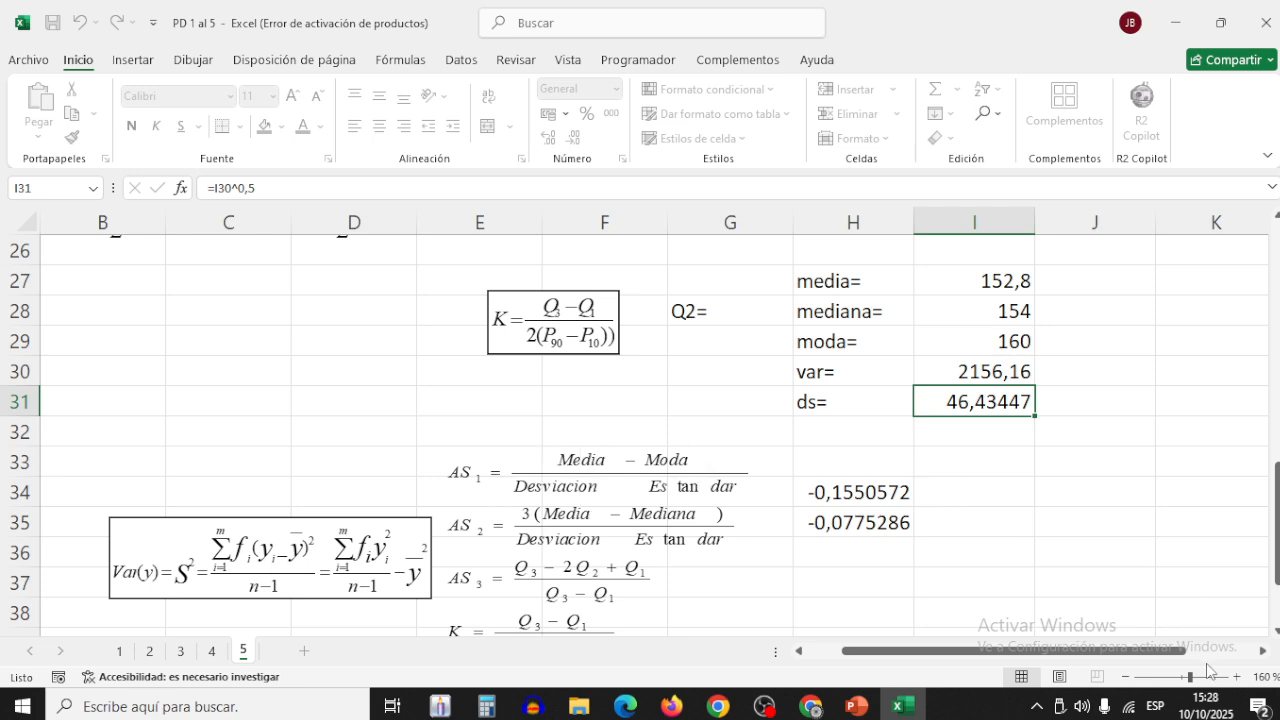
left_click(1237, 677)
scroll(797, 413, "down", 2)
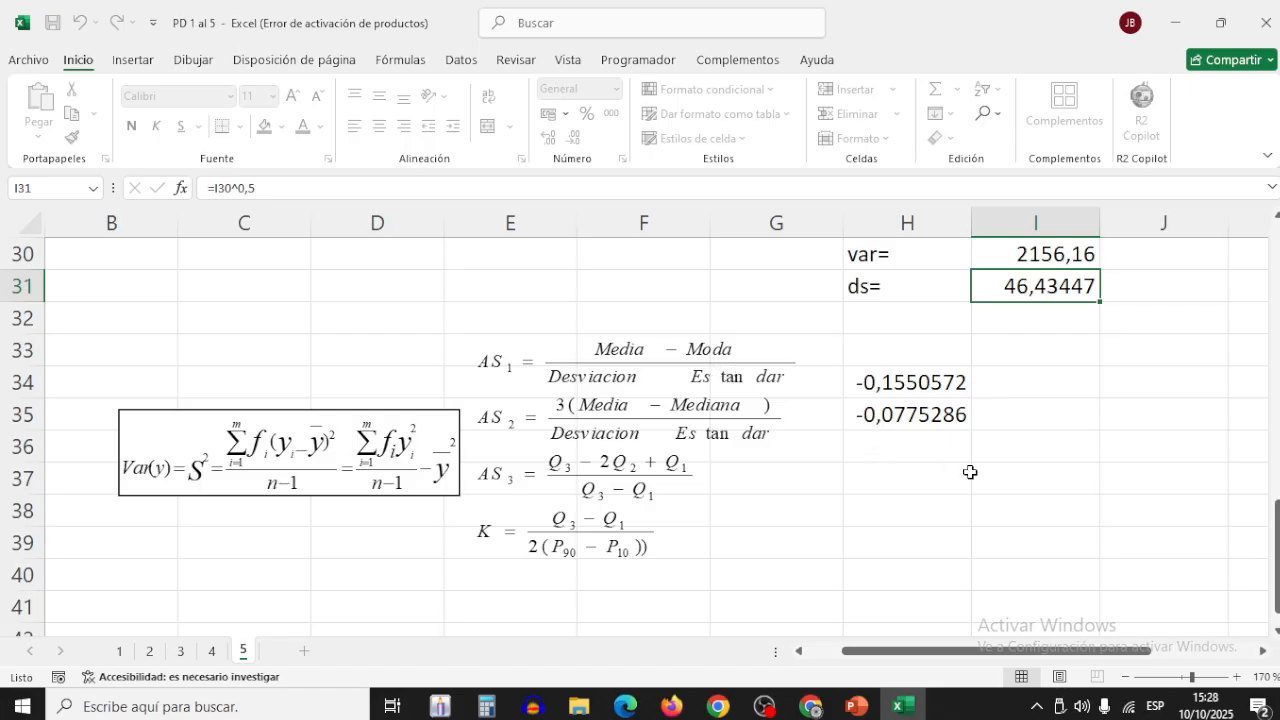
scroll(970, 472, "down", 3)
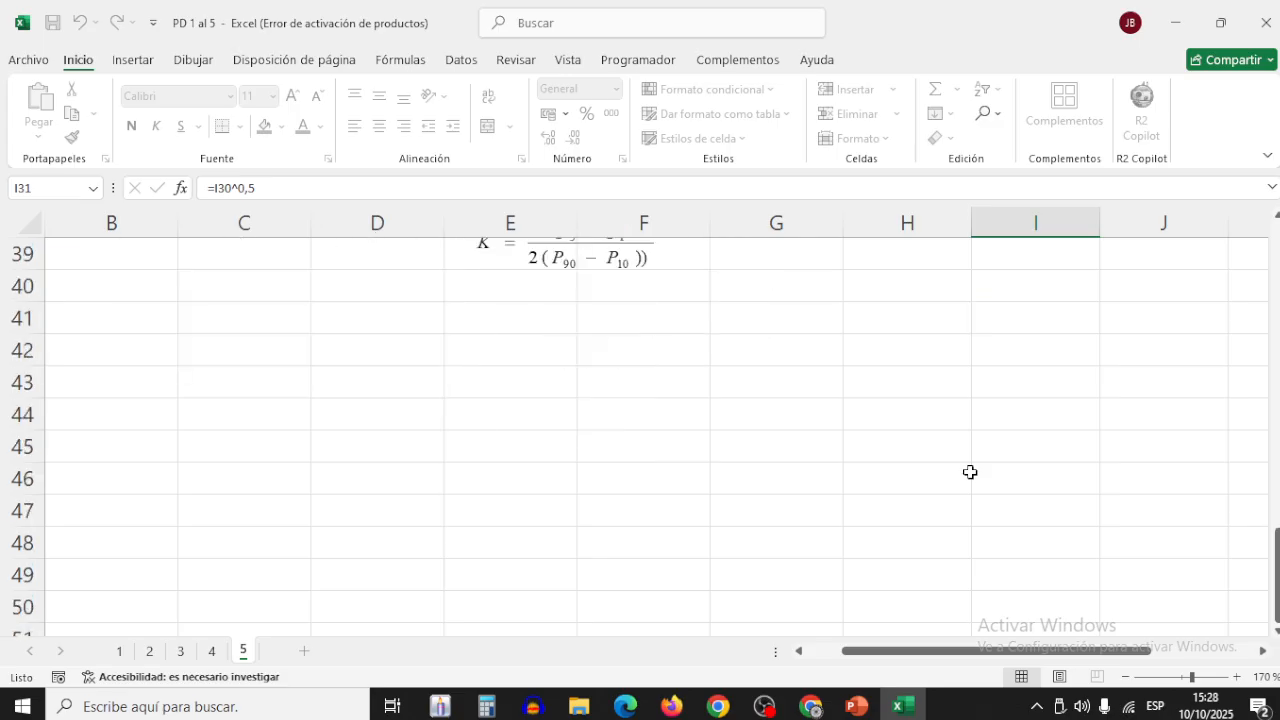
scroll(970, 472, "up", 2)
scroll(970, 472, "up", 1)
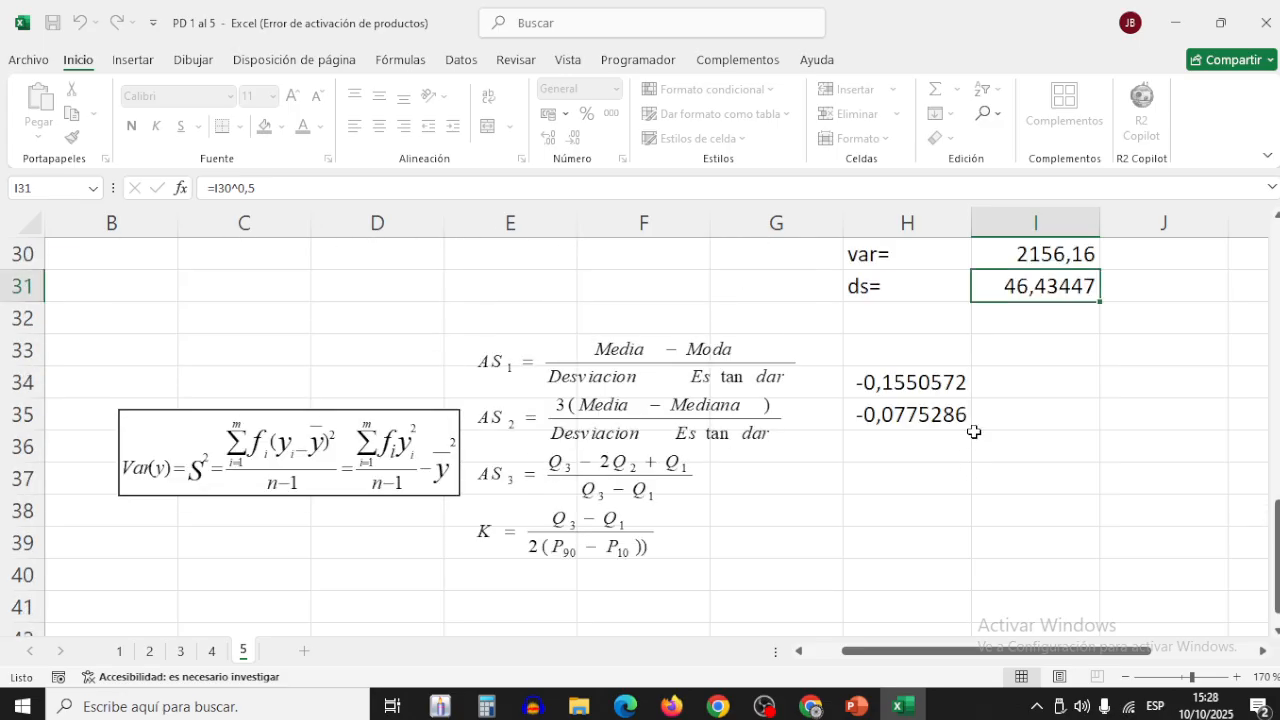
Compare the AS1 and AS2 formula images with the cell formulas in H34 and H35
left_click(902, 390)
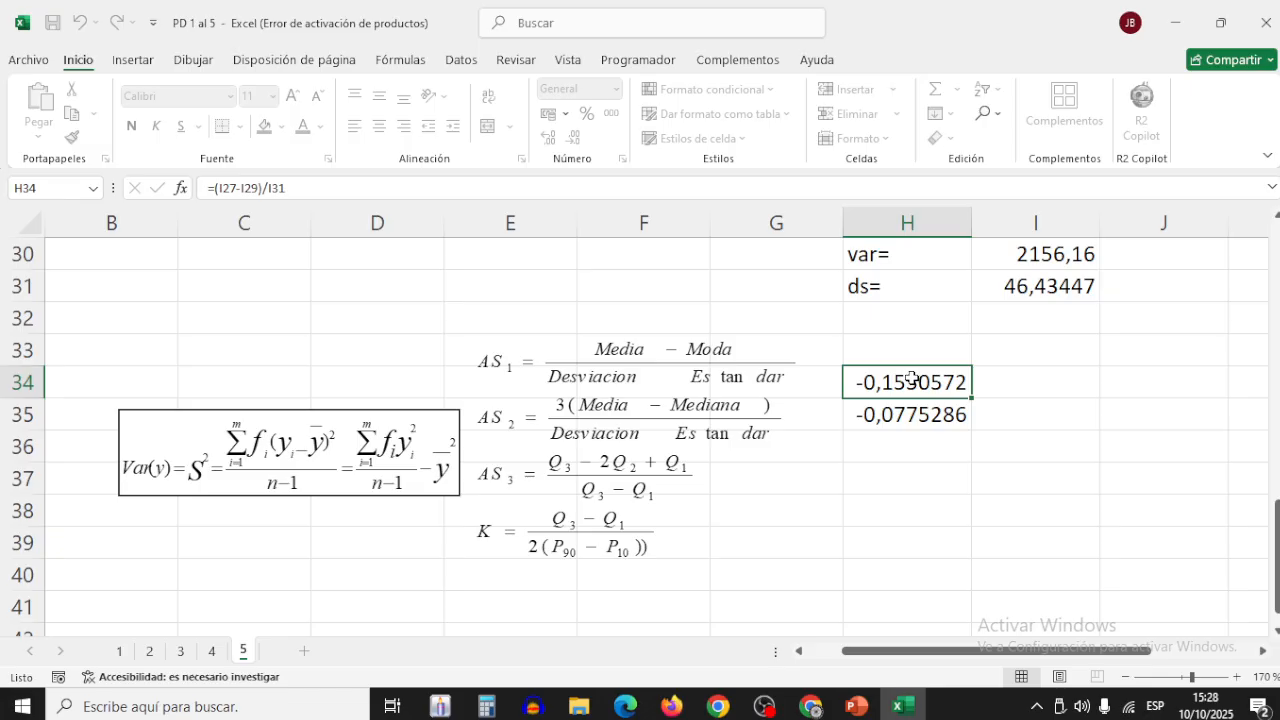
left_click(710, 404)
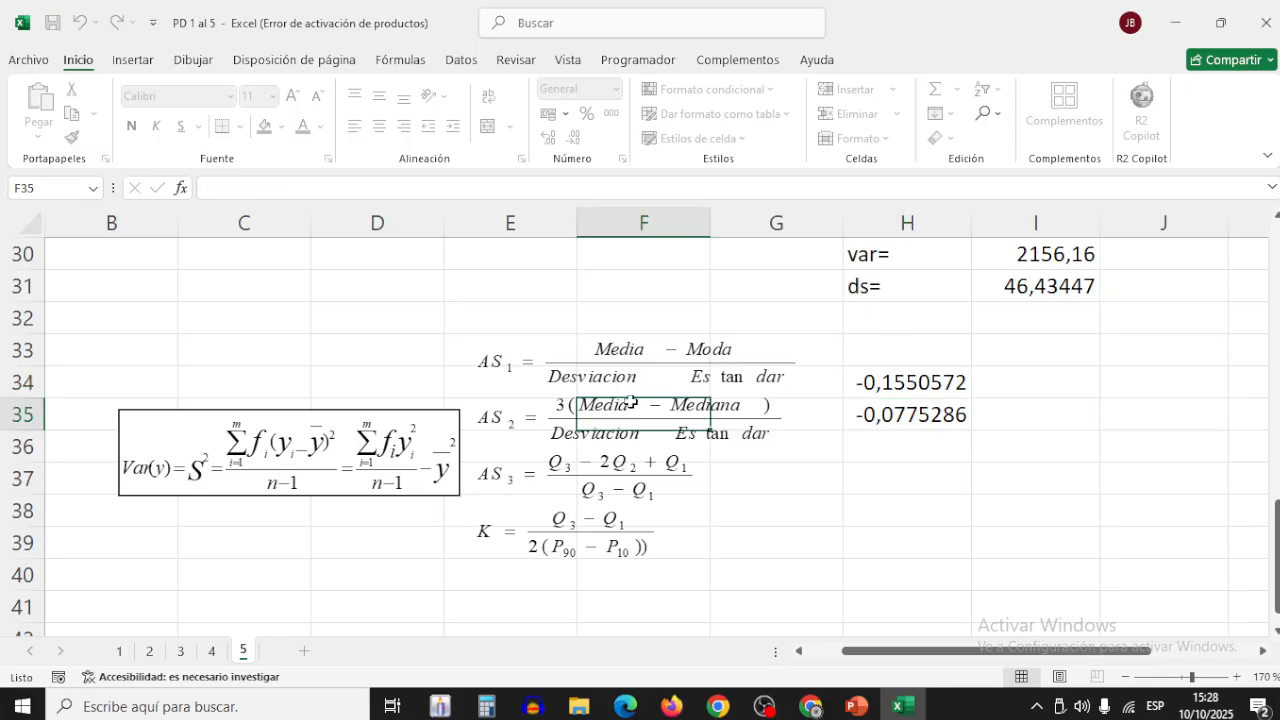
left_click_drag(534, 405, 757, 437)
left_click(988, 480)
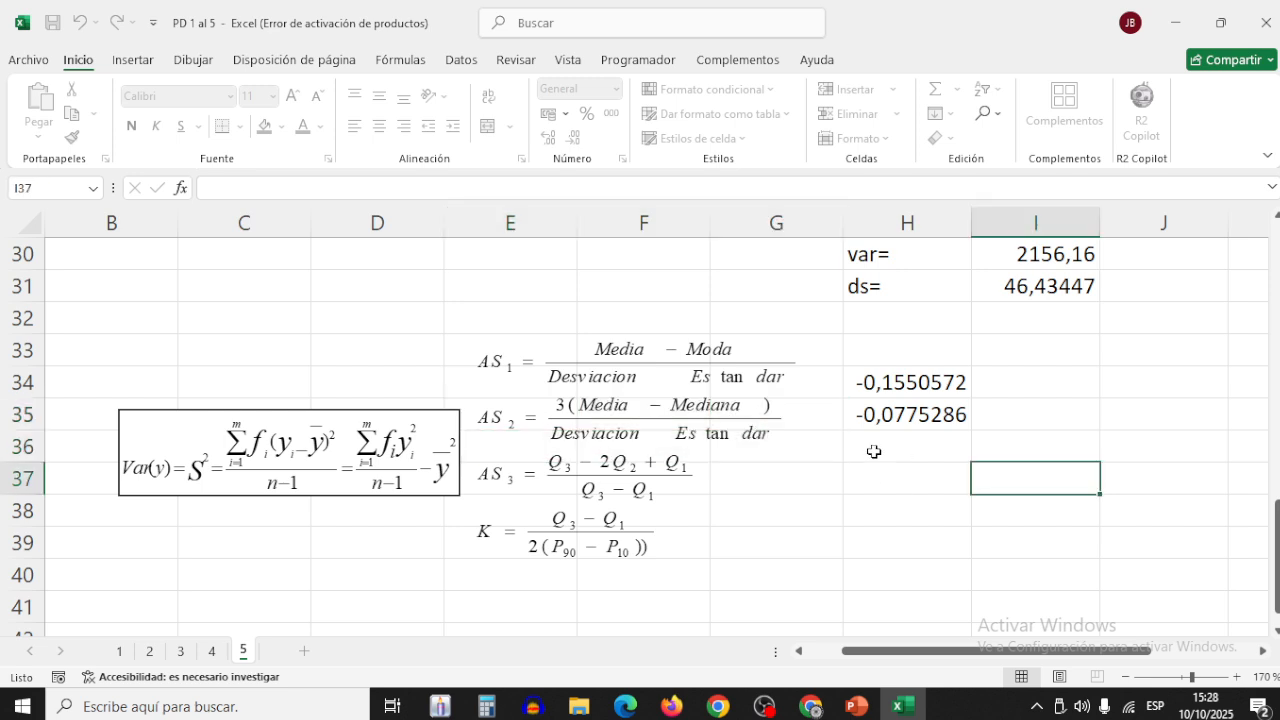
left_click(934, 422)
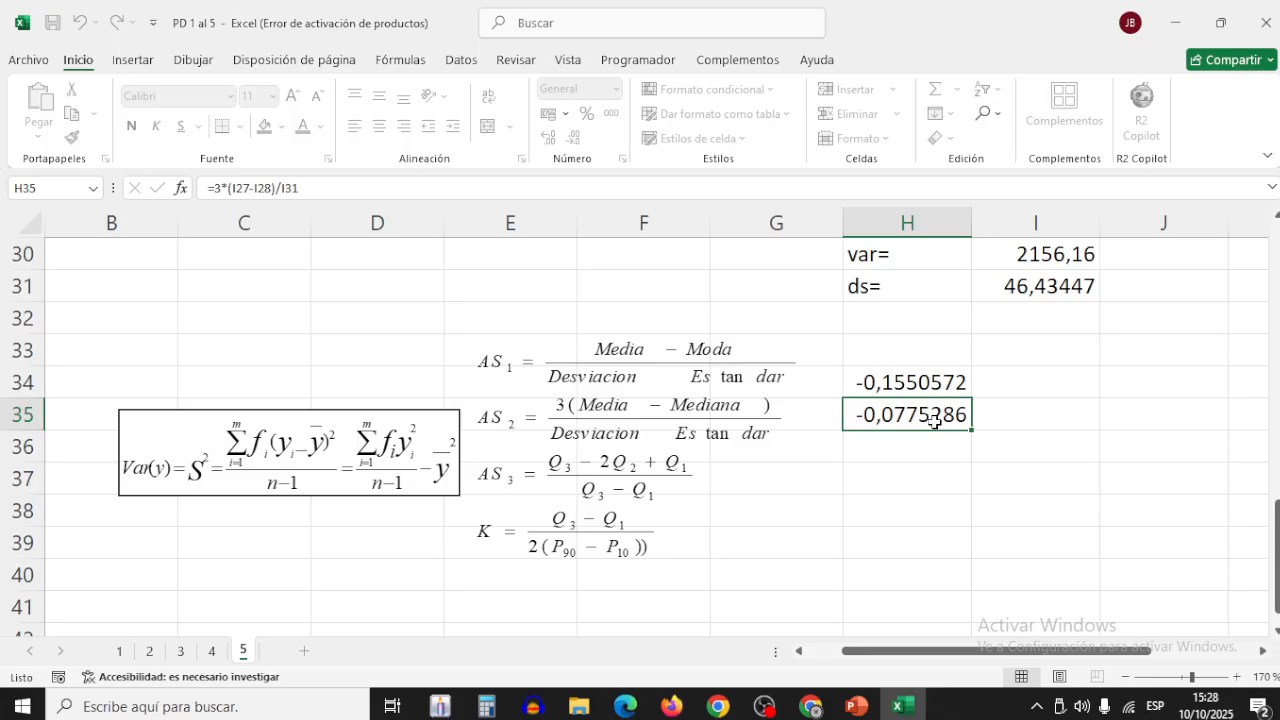
Highlight the two asymmetry results in H34:H35 to interpret their sign
left_click(957, 382)
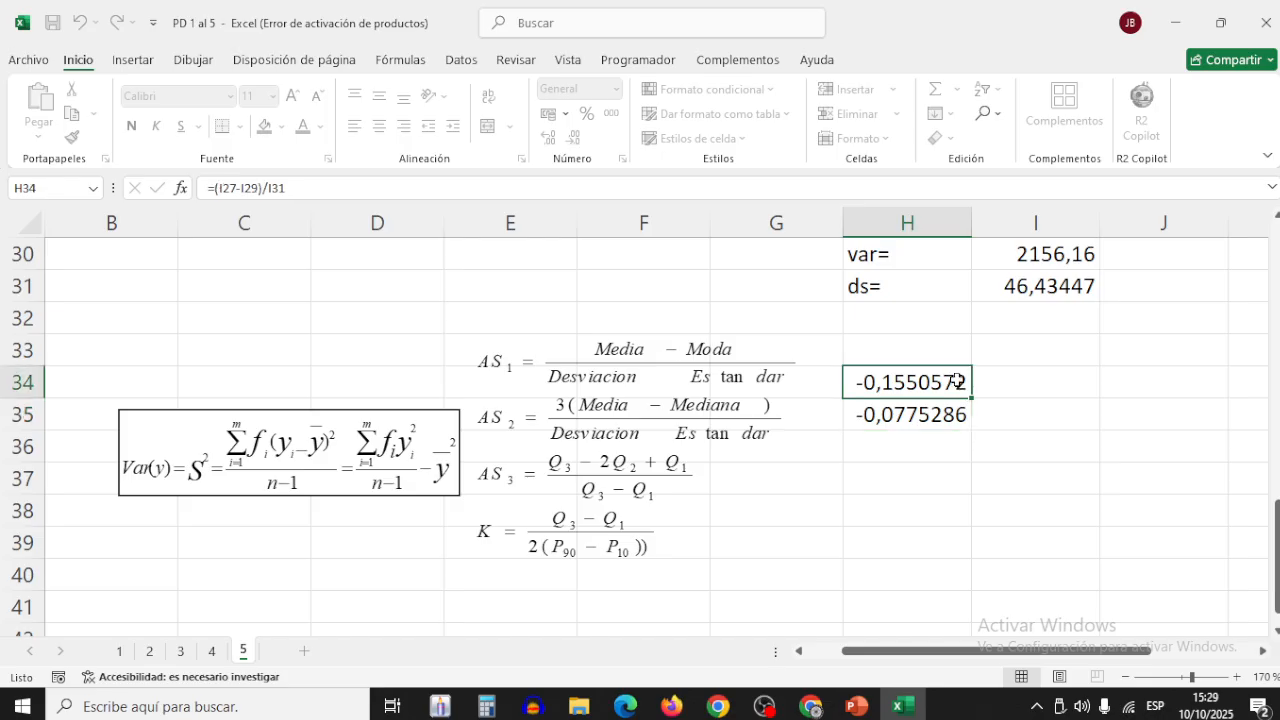
left_click_drag(957, 382, 959, 413)
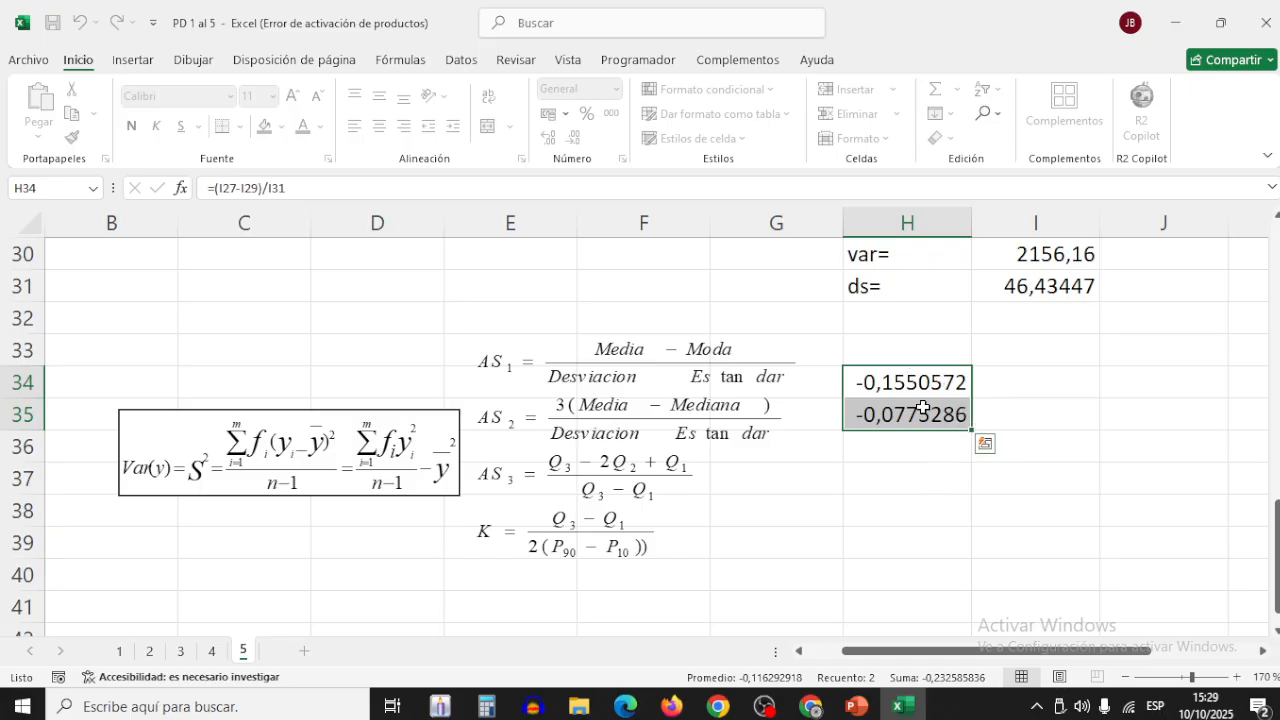
left_click(925, 477)
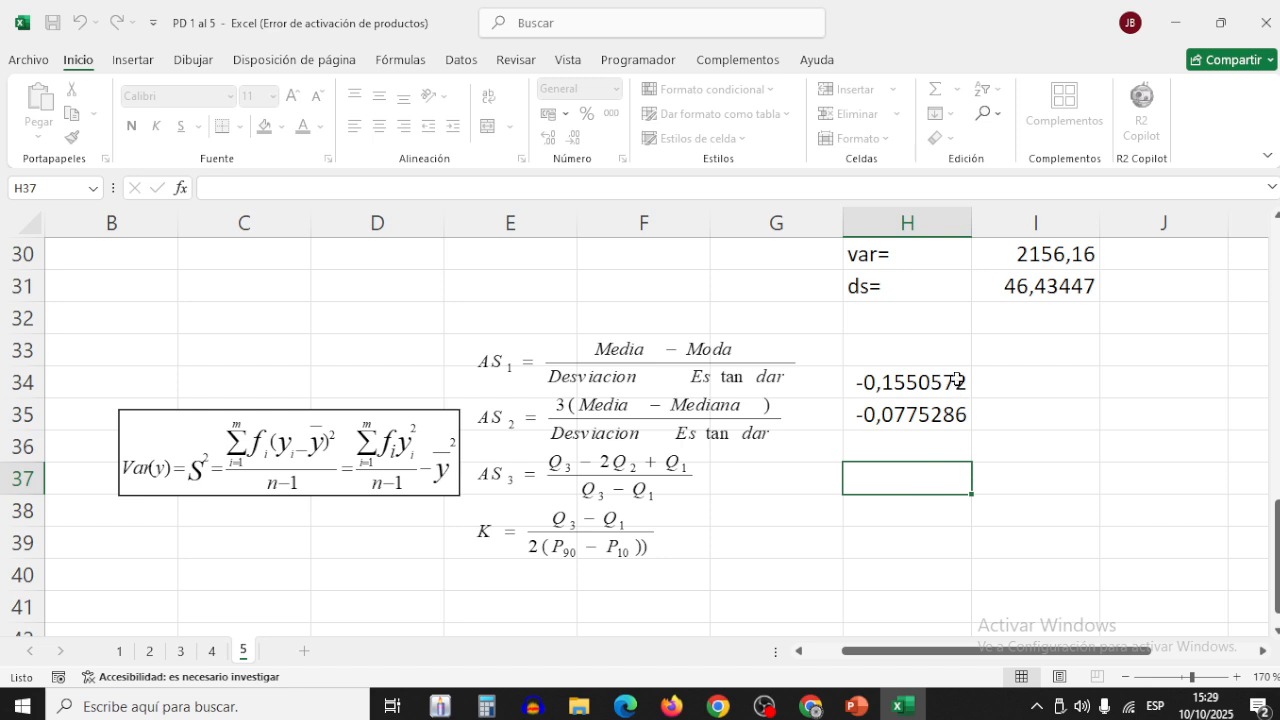
left_click_drag(960, 378, 957, 416)
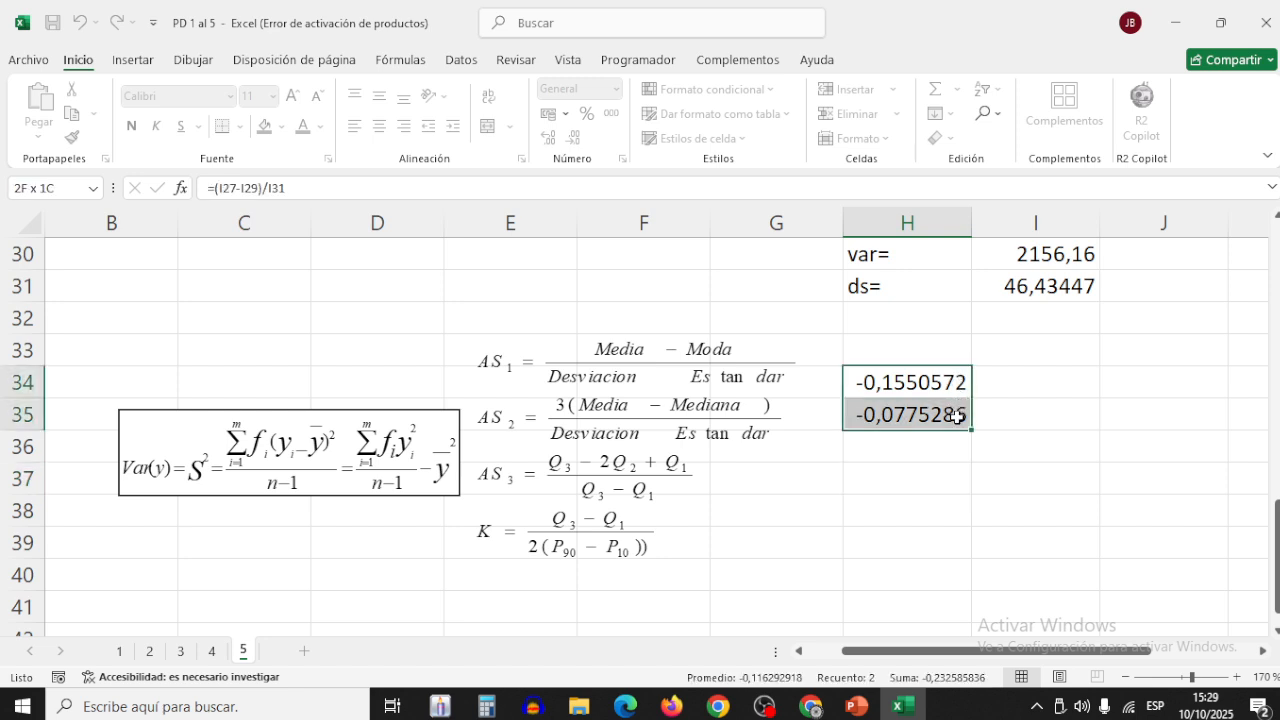
left_click(955, 477)
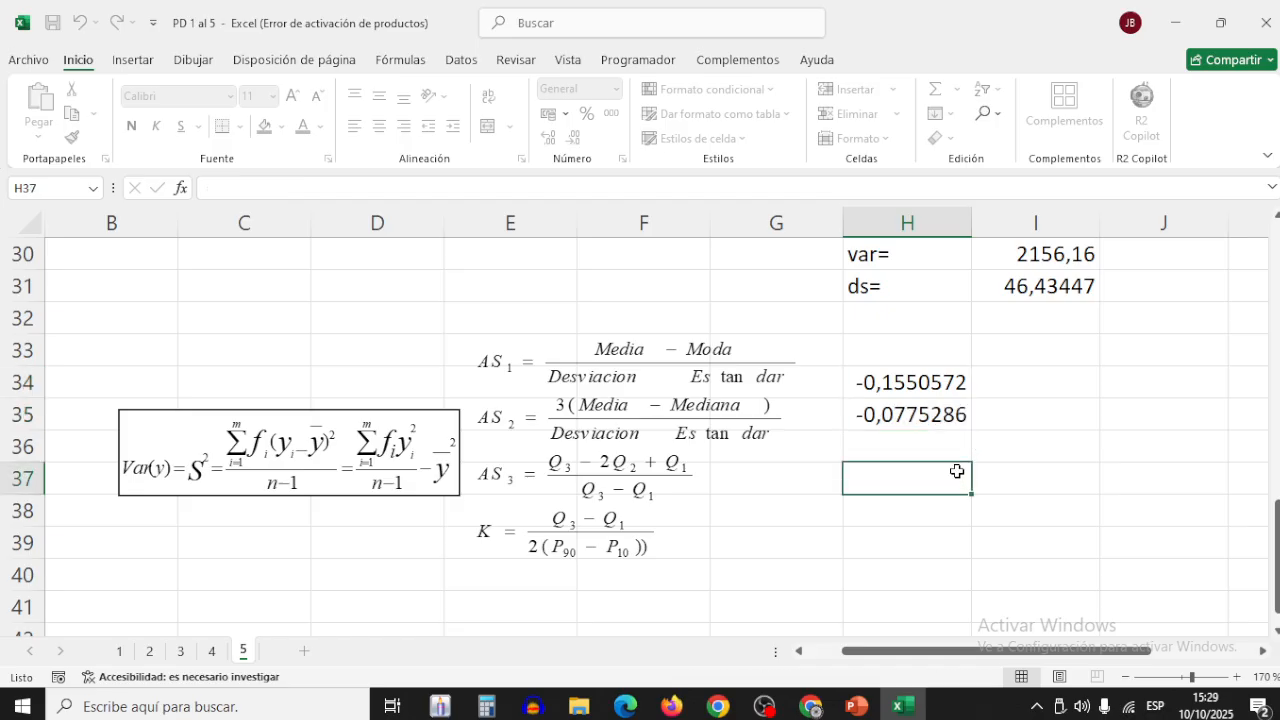
left_click_drag(962, 384, 964, 414)
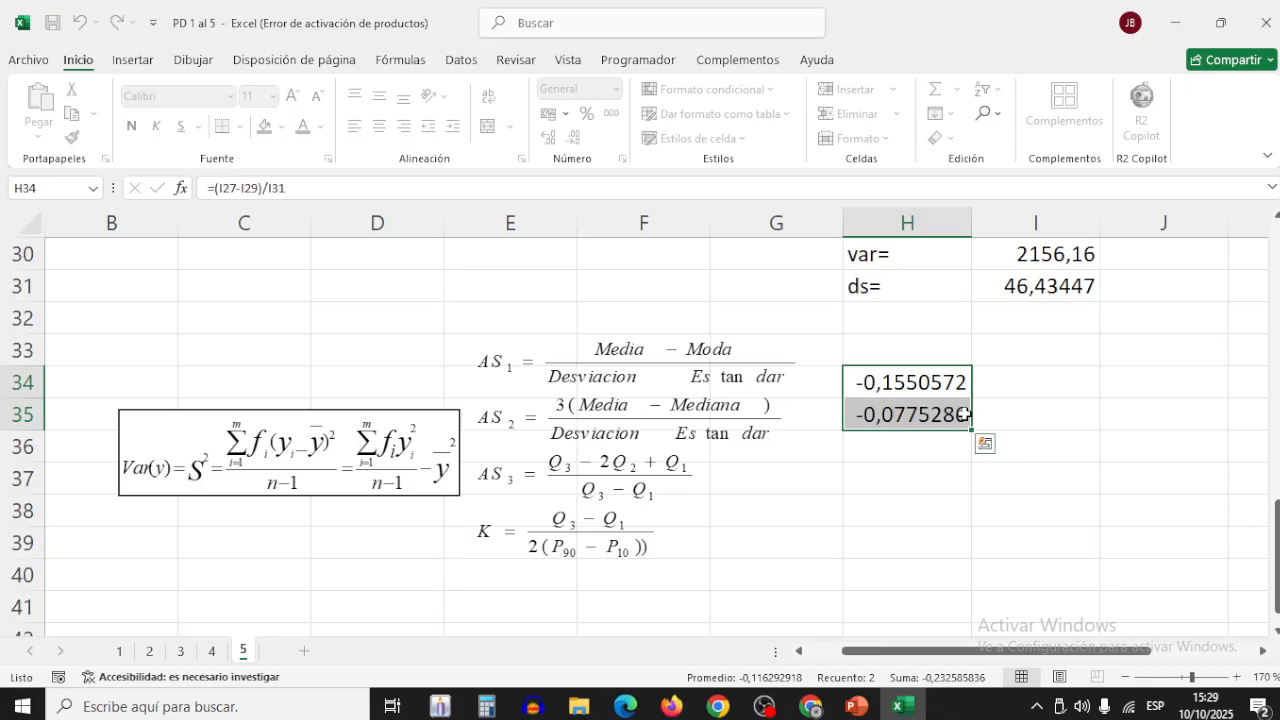
Reread the exercise 5 statement and its Sueldos and Empleados table, and return to the asymmetry results in H34:H35
scroll(966, 415, "up", 10)
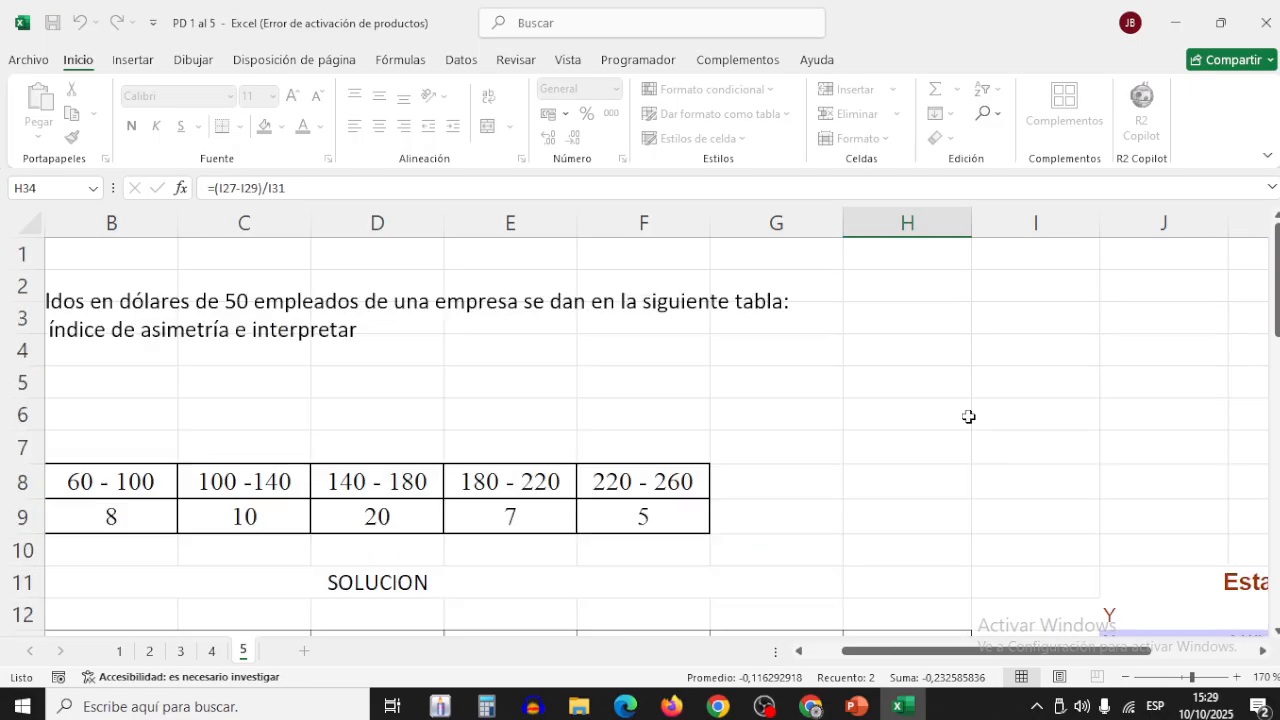
left_click(1110, 634)
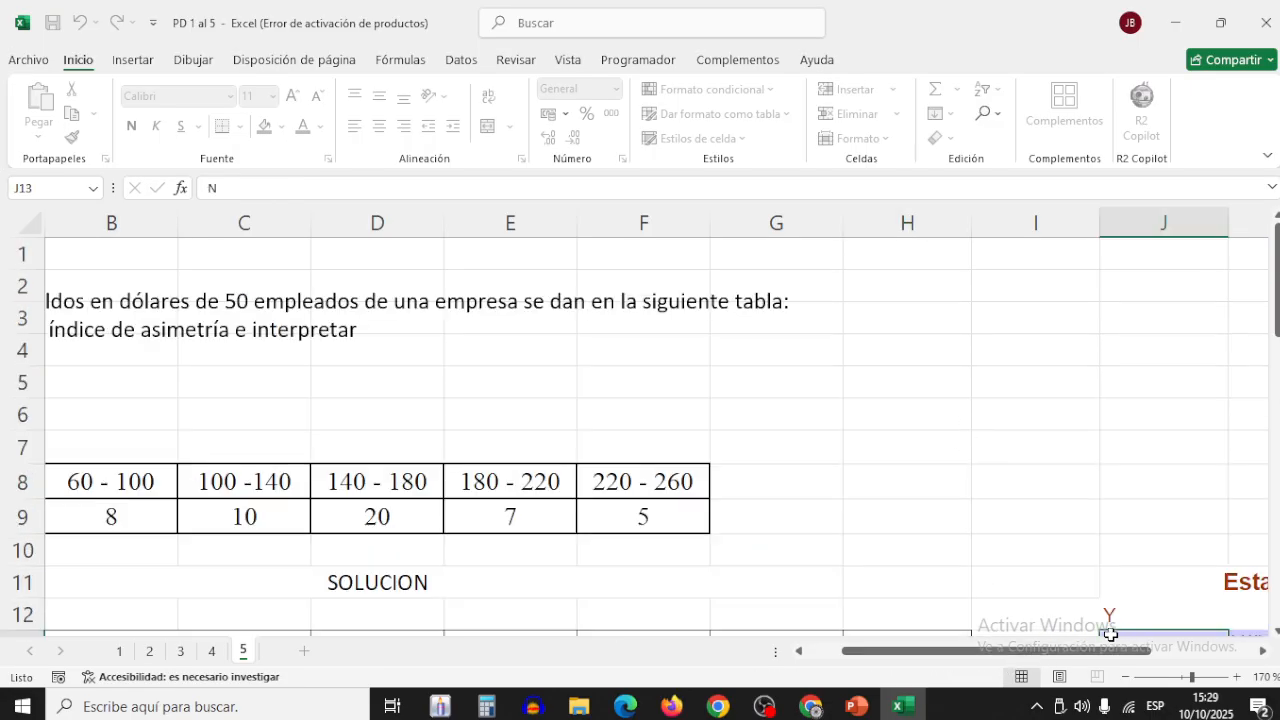
left_click(1232, 634)
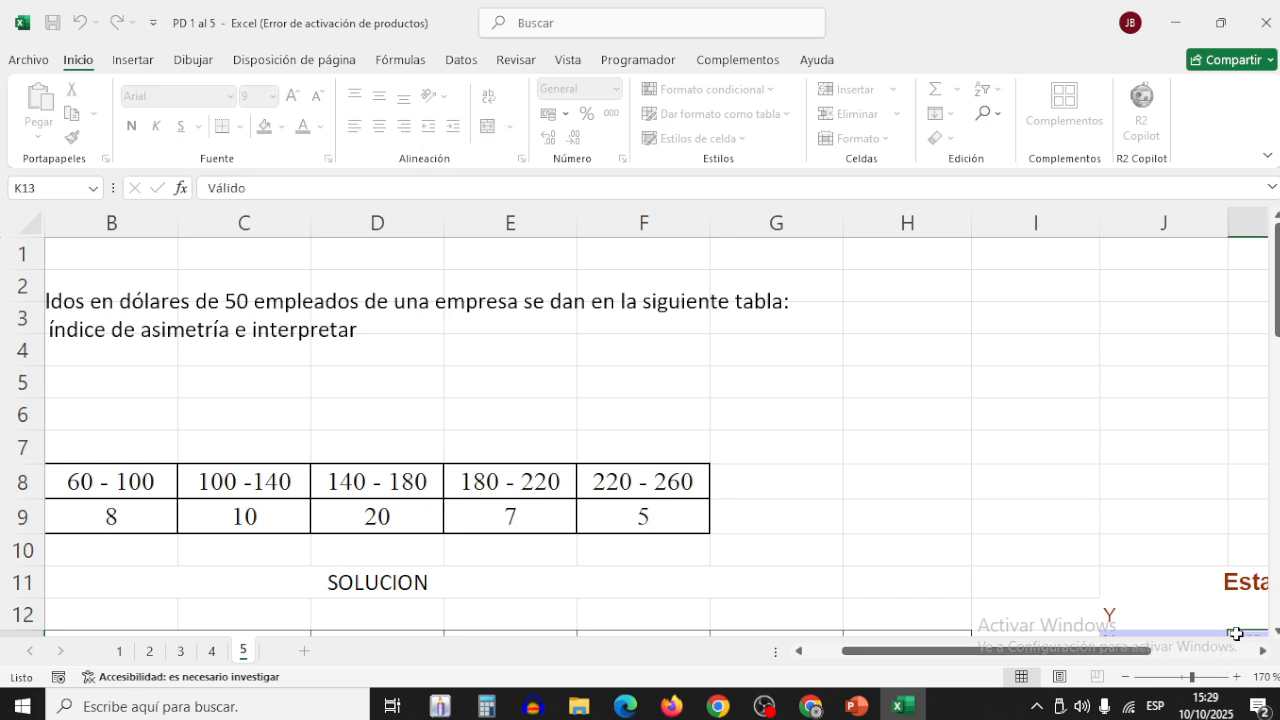
left_click(900, 556)
key("Left")
key("Left")
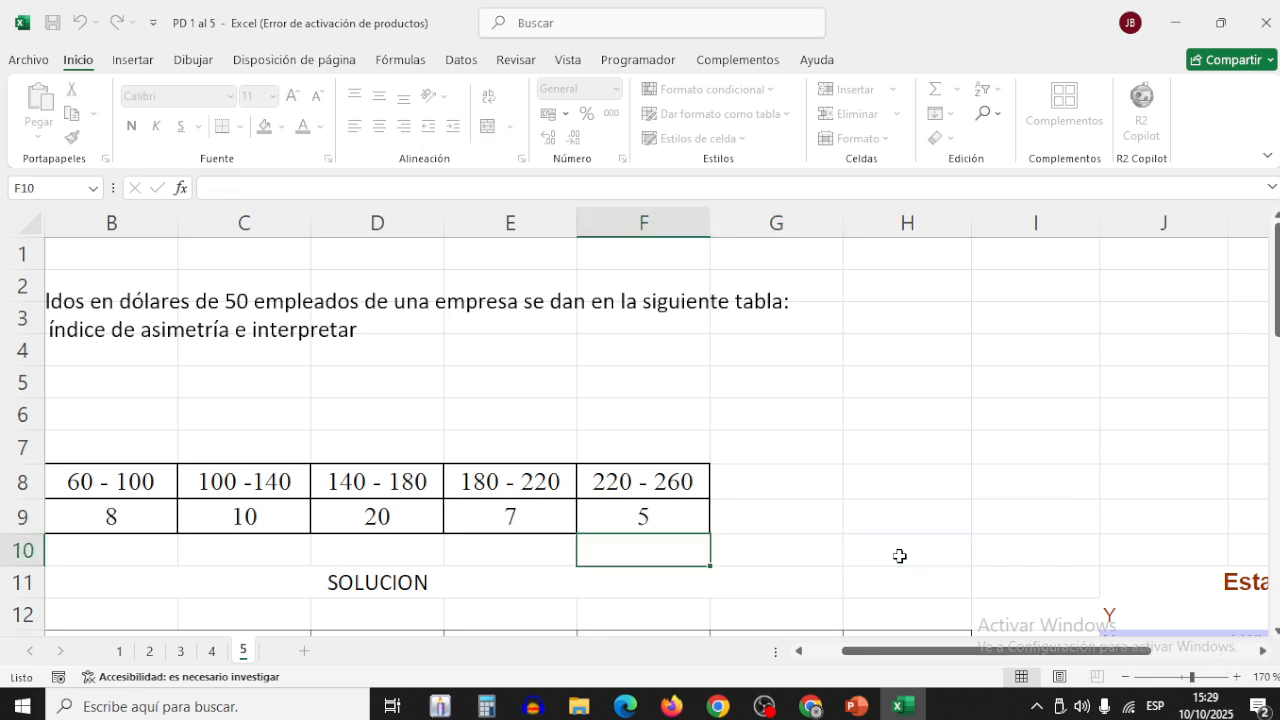
key("Home")
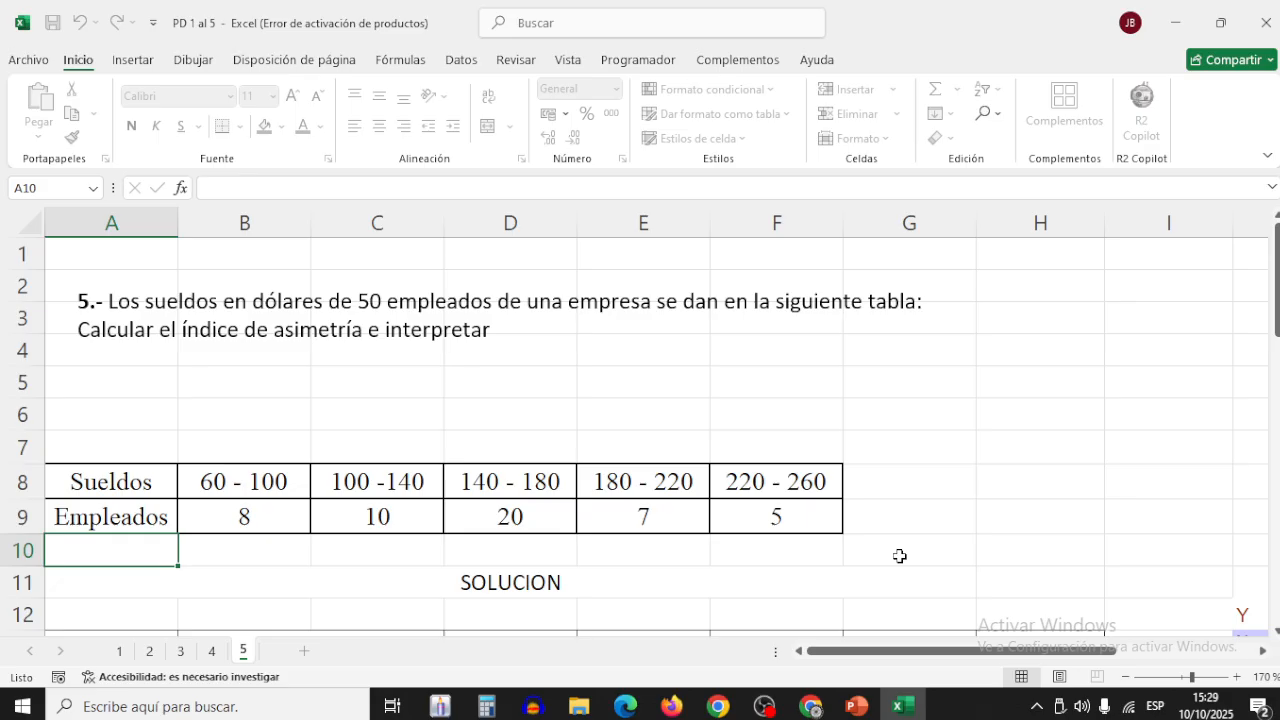
scroll(900, 556, "down", 12)
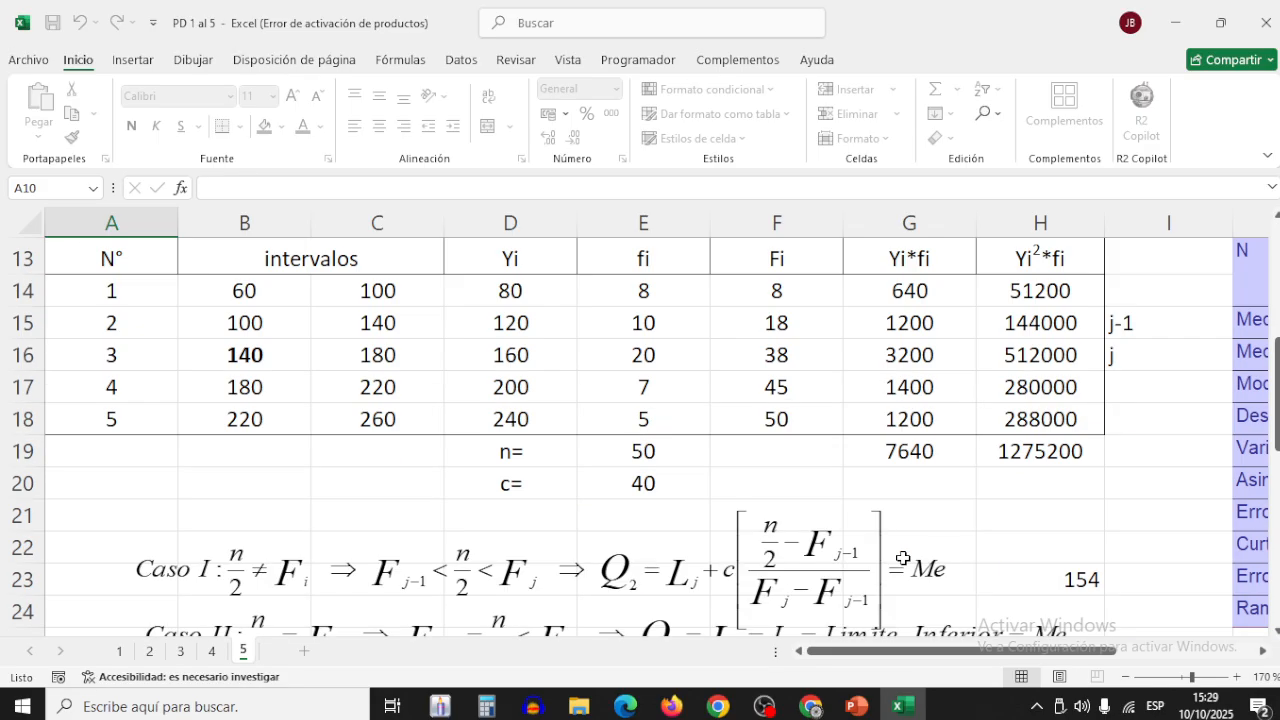
scroll(903, 558, "up", 2)
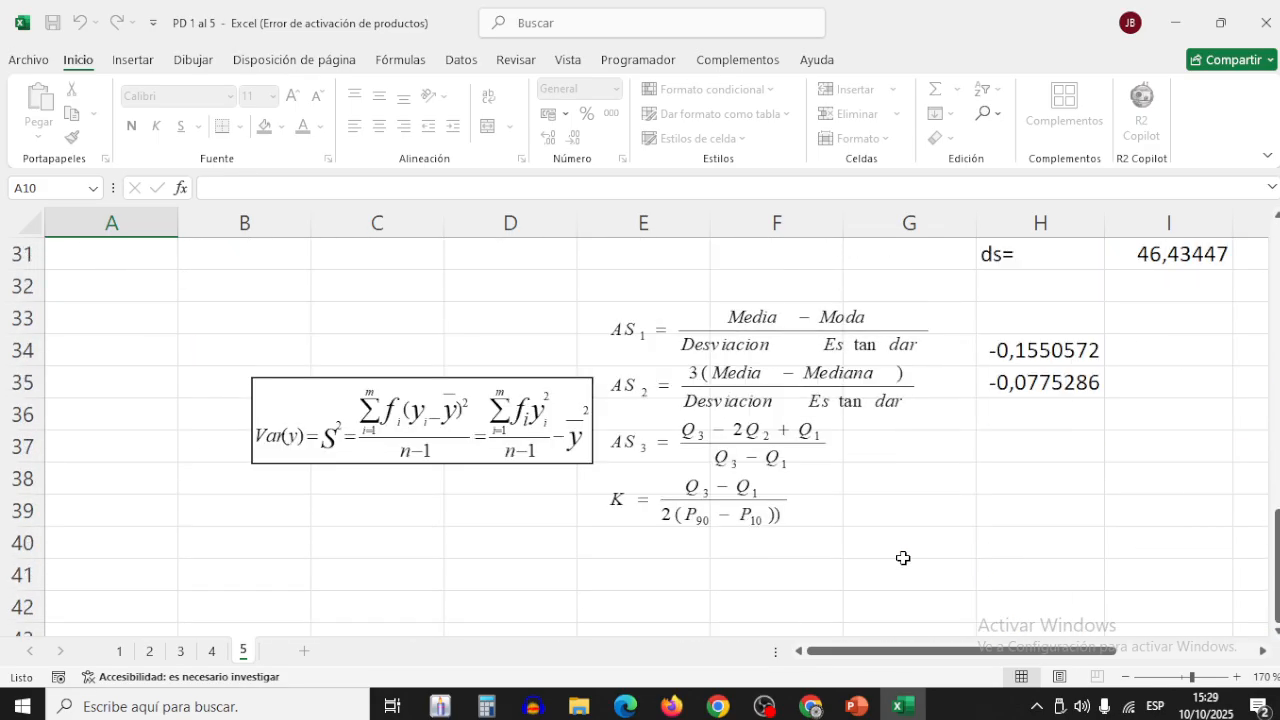